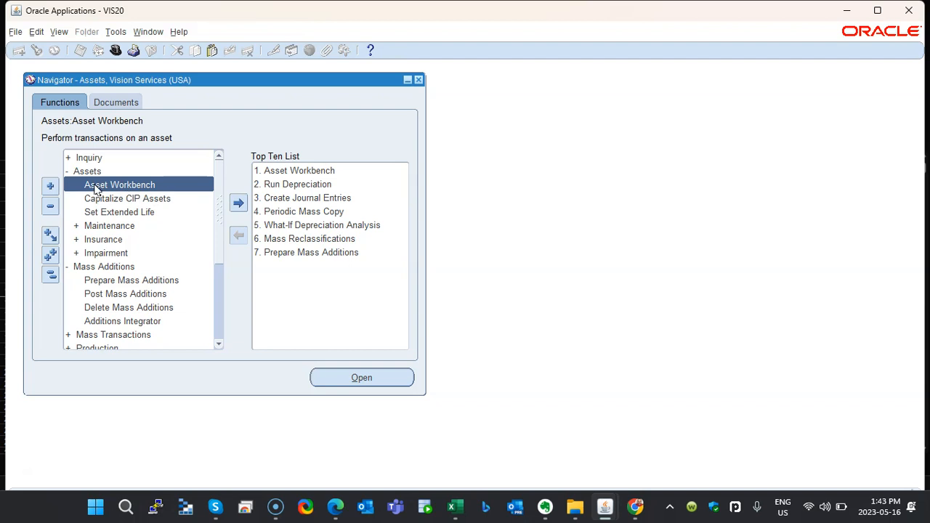
Open Prepare Mass Additions and find the additions in book BE CORP with queue NEW
double_click(116, 282)
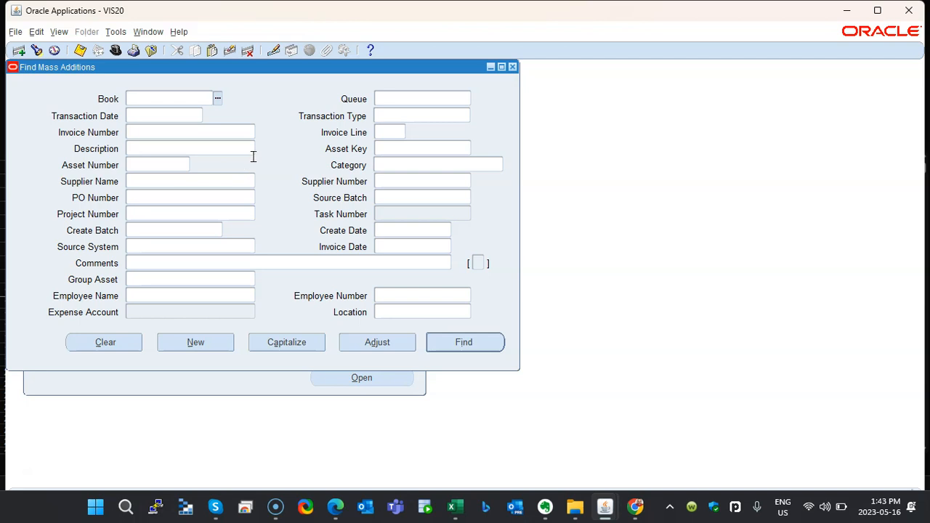
text(E)
key(Tab)
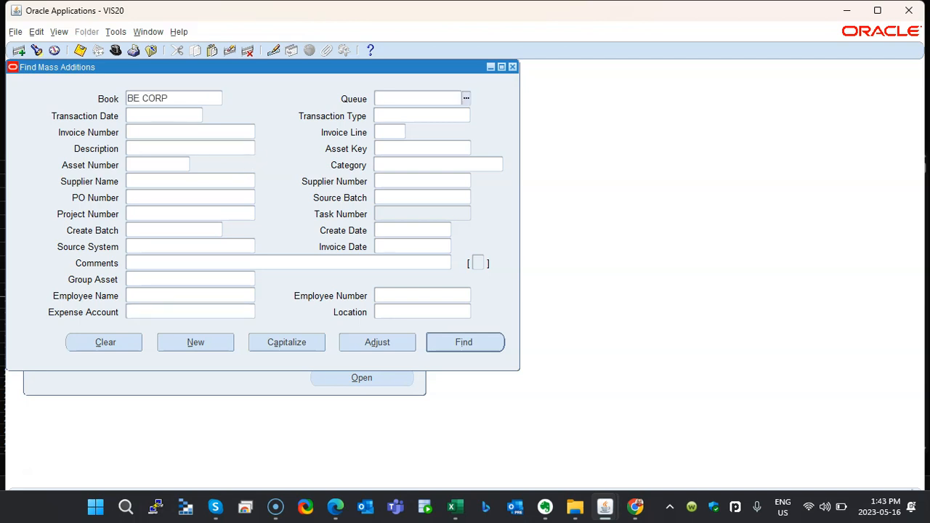
text(NEW)
key(Return)
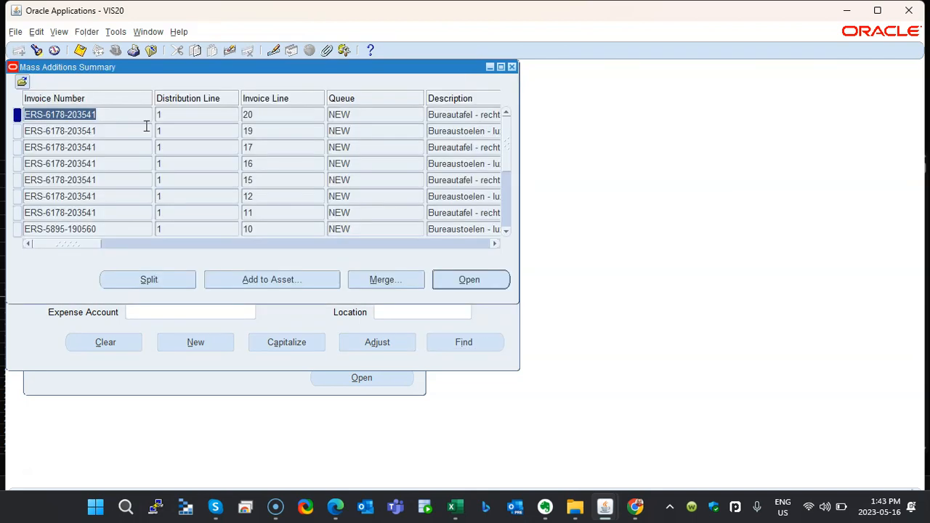
scroll(145, 146, down, 7)
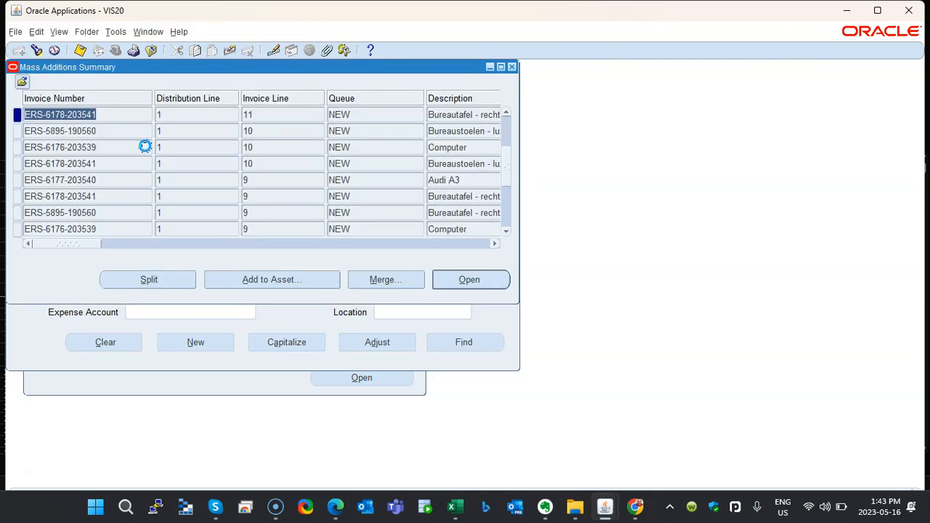
scroll(146, 146, down, 8)
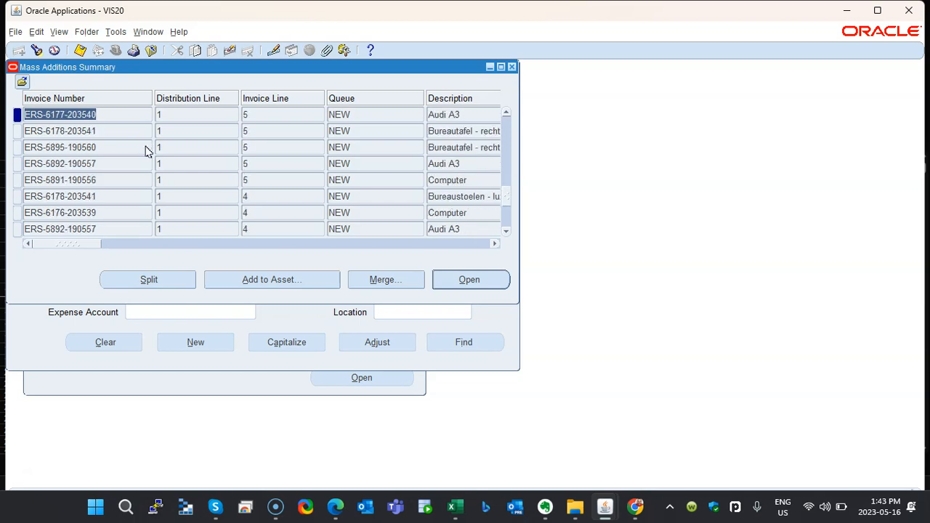
scroll(145, 146, down, 8)
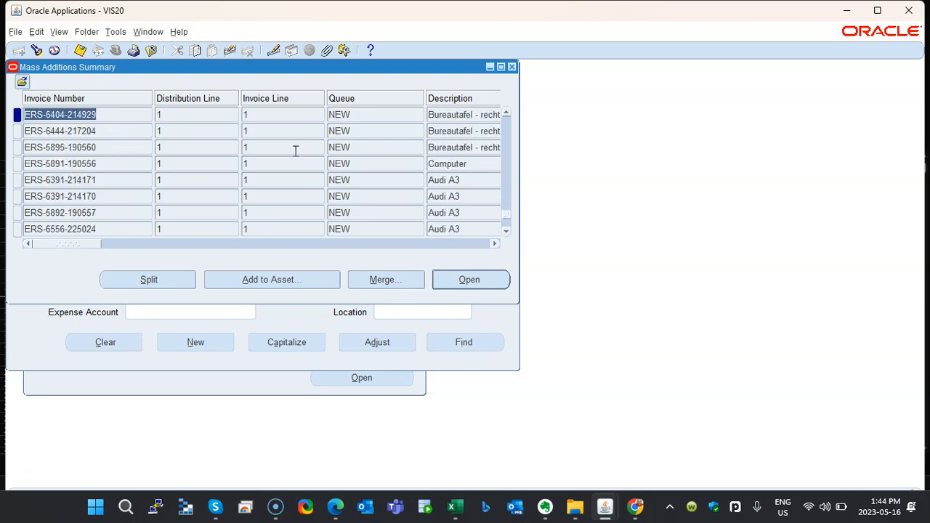
click(477, 285)
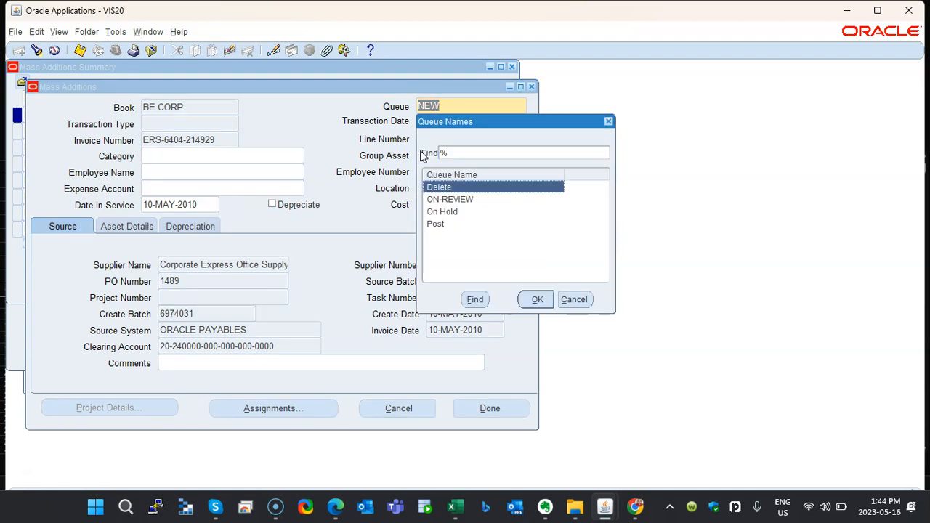
Change the mass addition's queue to Post
click(442, 225)
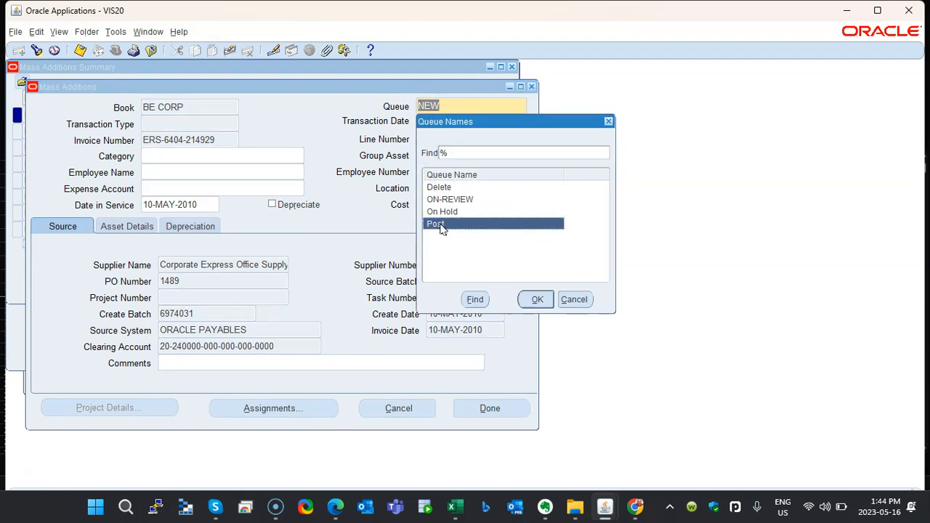
click(534, 299)
click(456, 310)
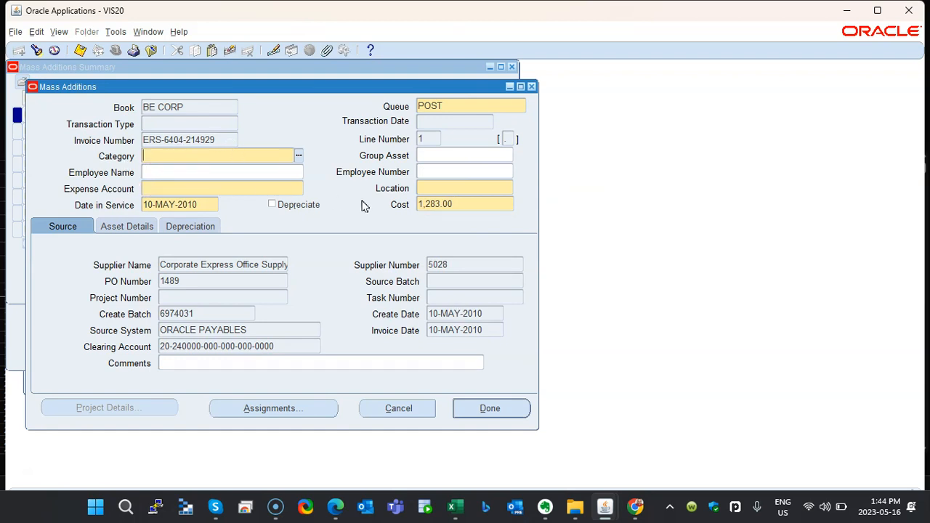
click(114, 228)
click(183, 230)
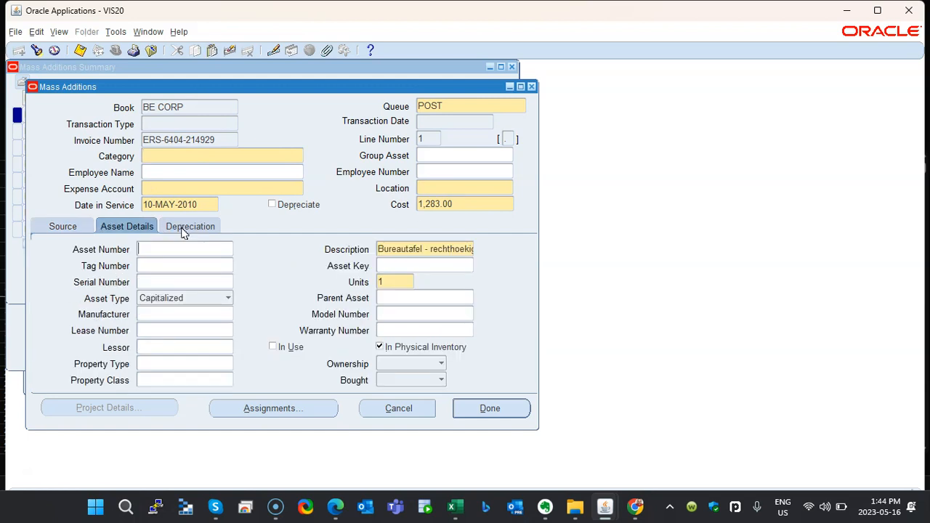
click(121, 226)
double_click(223, 137)
key(ctrl+c)
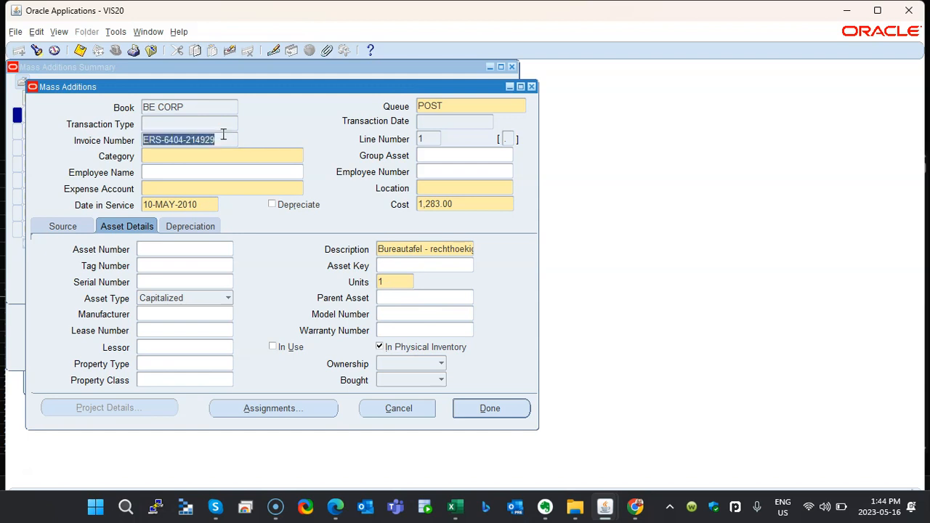
Leave the mass addition, discarding the pending changes, and close the summary to return to the Navigator
click(401, 407)
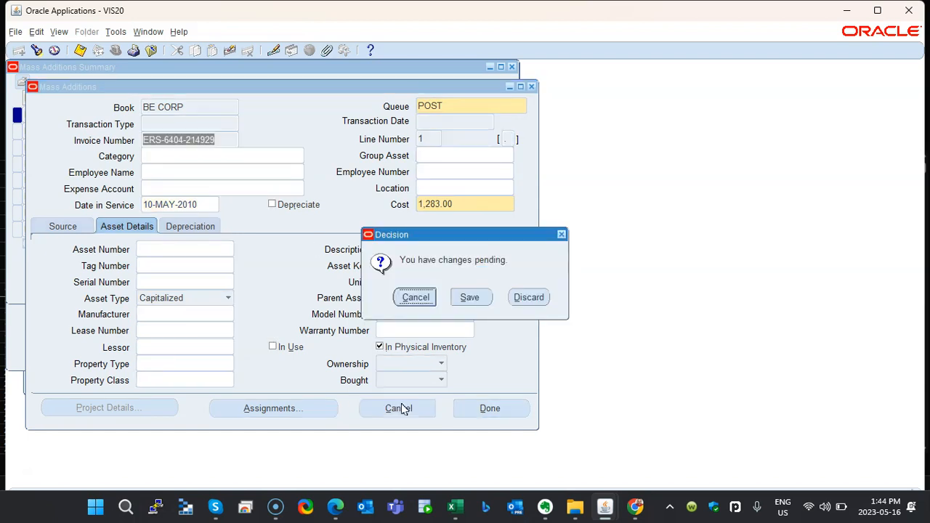
click(535, 298)
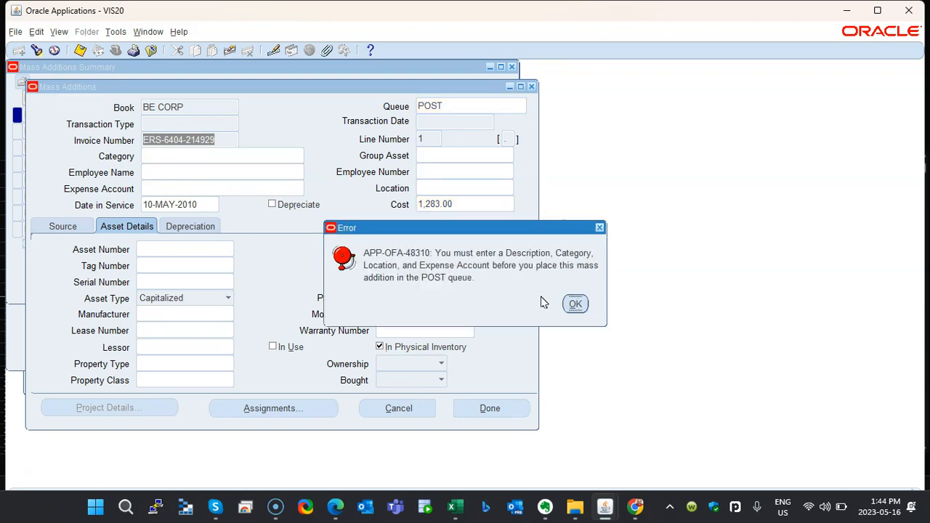
click(574, 303)
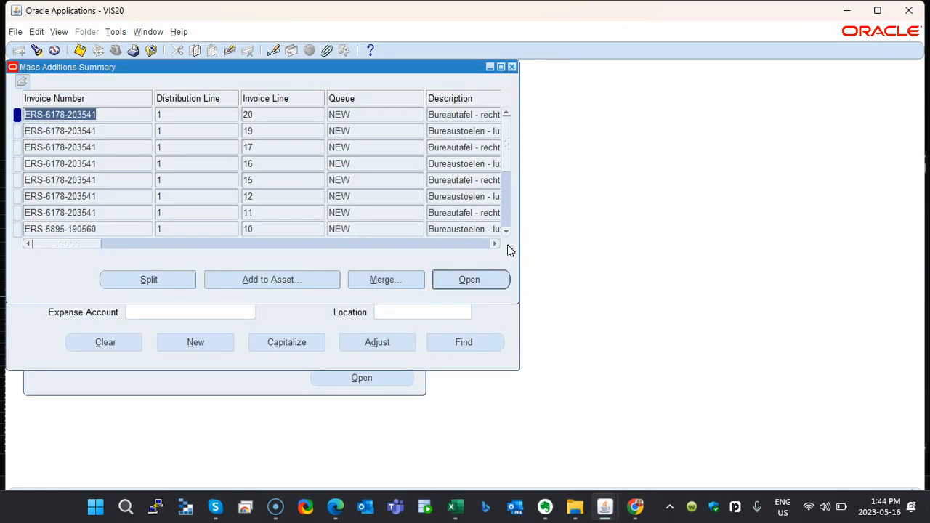
click(512, 67)
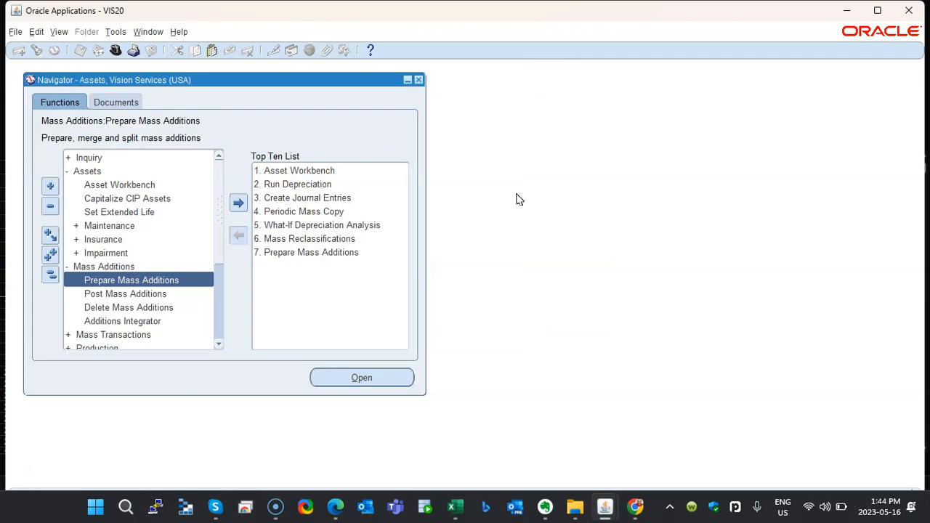
Switch to the Asset Wizard workbook in Excel and paste the copied invoice number into row 18's Invoice Number column
mouse_move(455, 506)
click(494, 442)
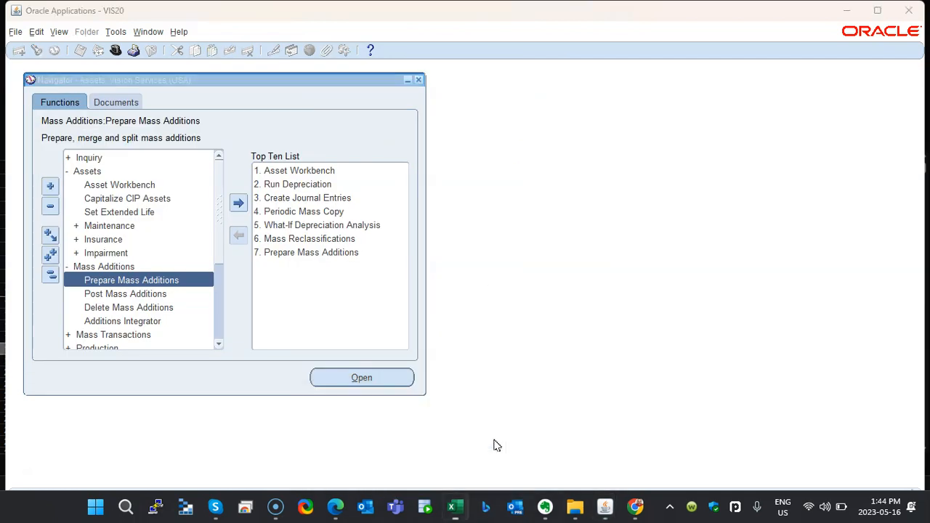
click(385, 443)
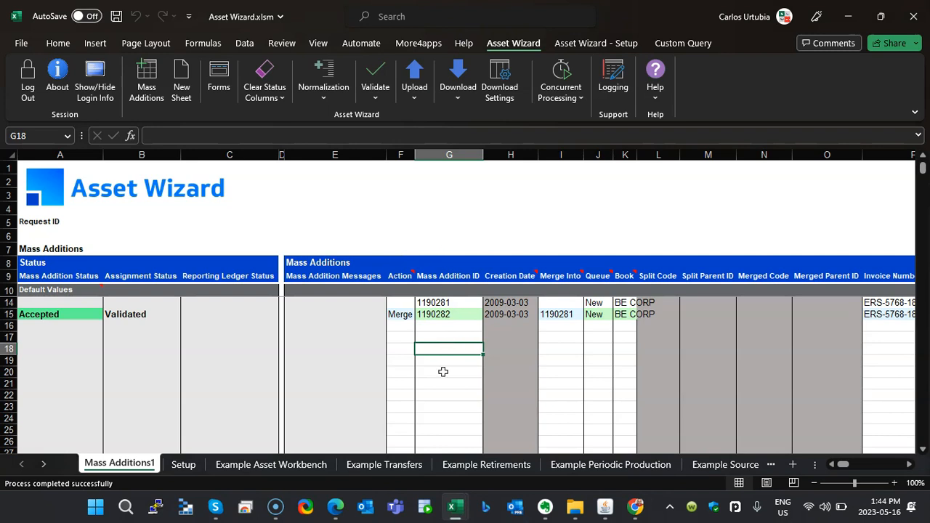
key(Right)
key(Right)
key(Right)
key(Right)
key(Right)
key(Right)
key(Right)
key(Right)
key(Right)
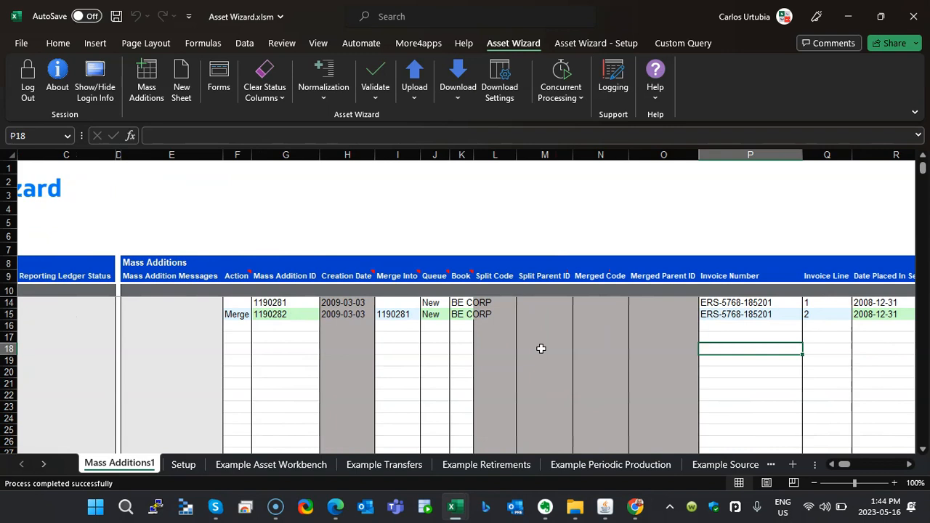
key(ctrl+v)
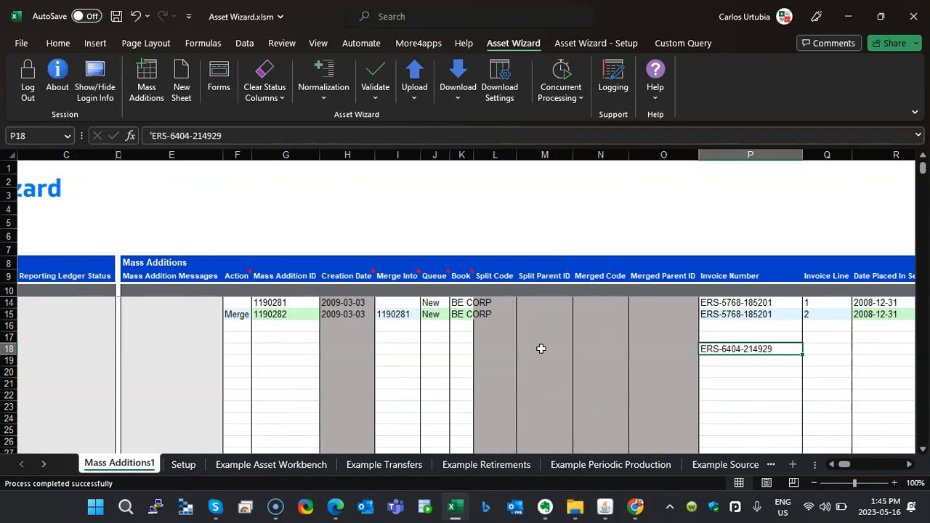
click(457, 91)
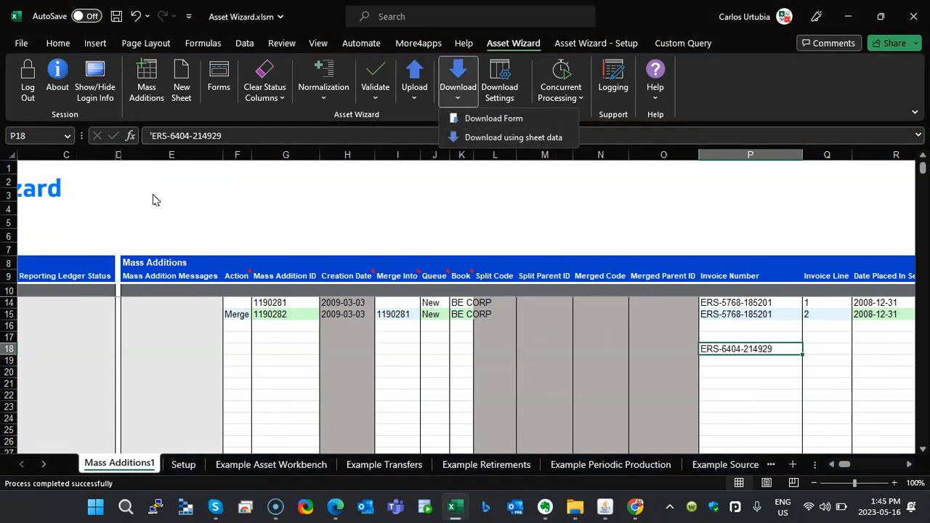
click(155, 102)
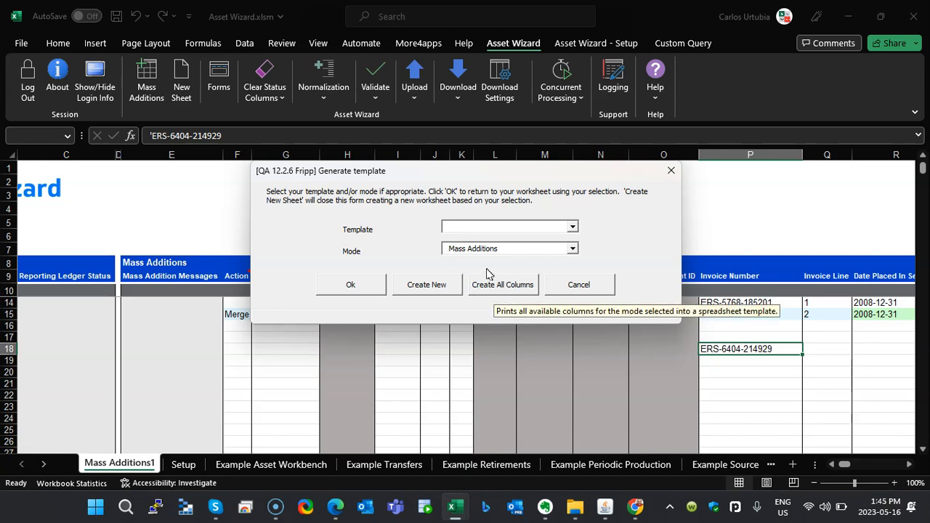
click(569, 289)
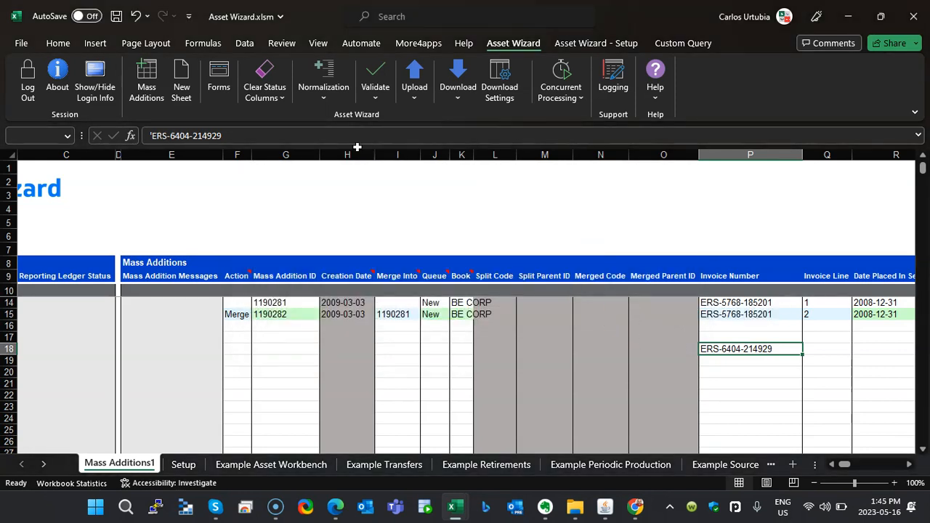
Download the mass addition for this invoice using the sheet data, clearing the download criteria
click(457, 88)
click(488, 136)
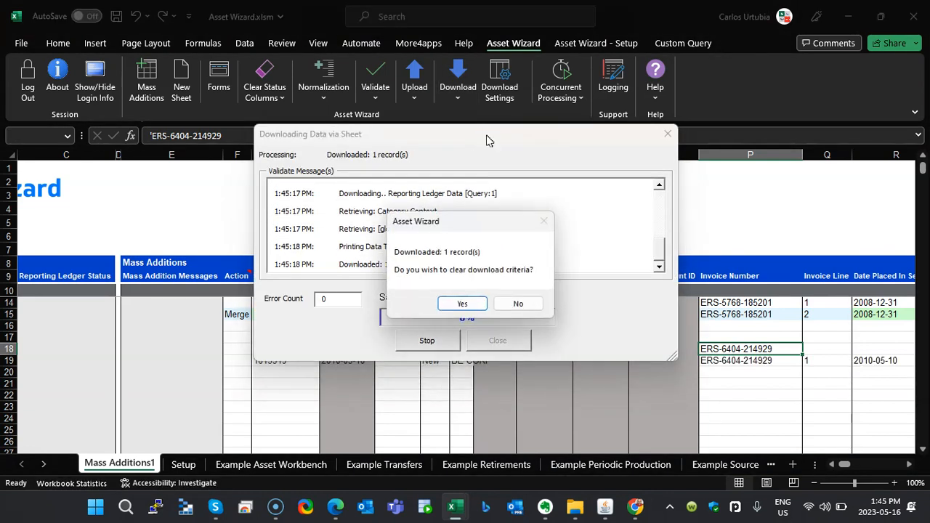
click(463, 305)
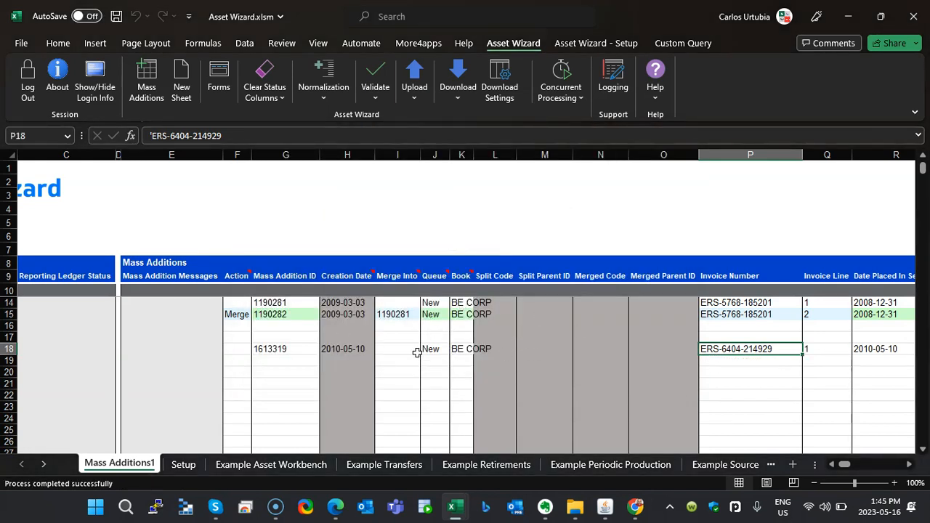
Edit row 18's mass addition in the data form, setting its Queue to Post
double_click(395, 351)
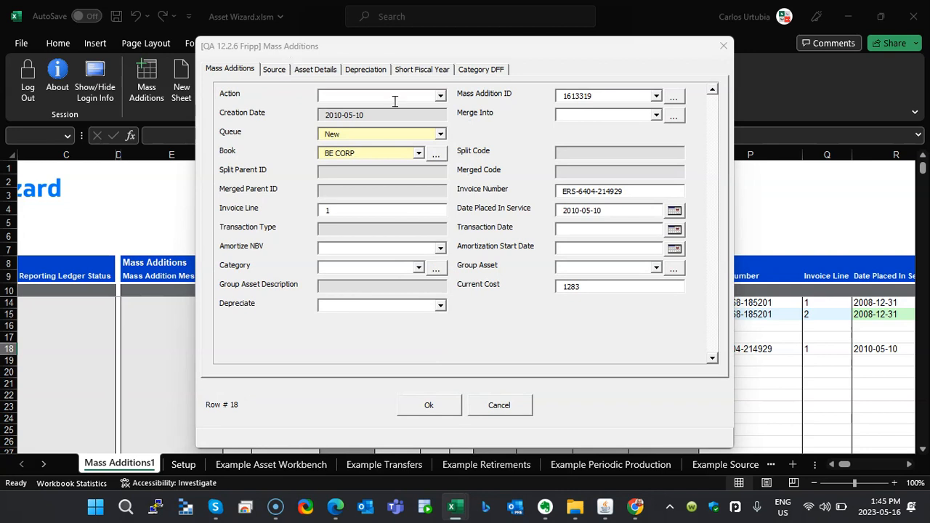
click(440, 134)
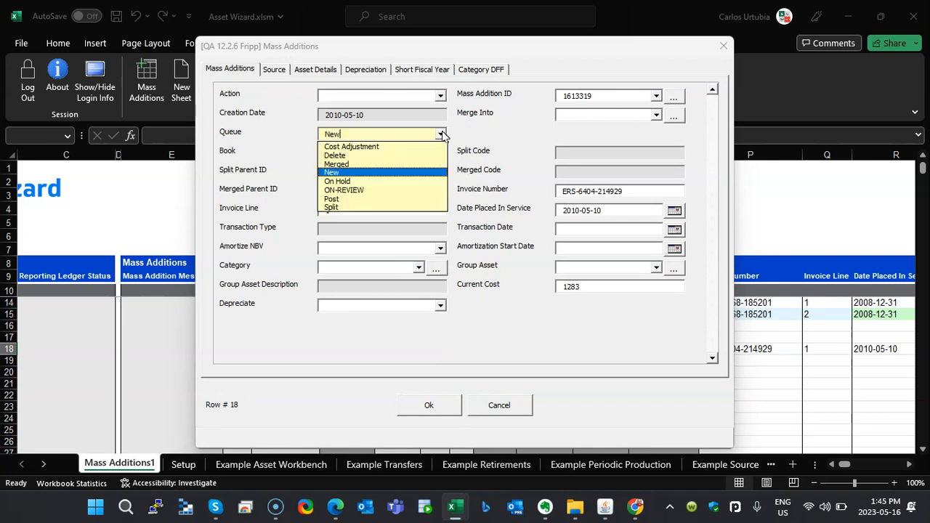
click(331, 200)
click(421, 405)
Examine the validation message for row 18 and look along the row for the field it refers to
click(168, 347)
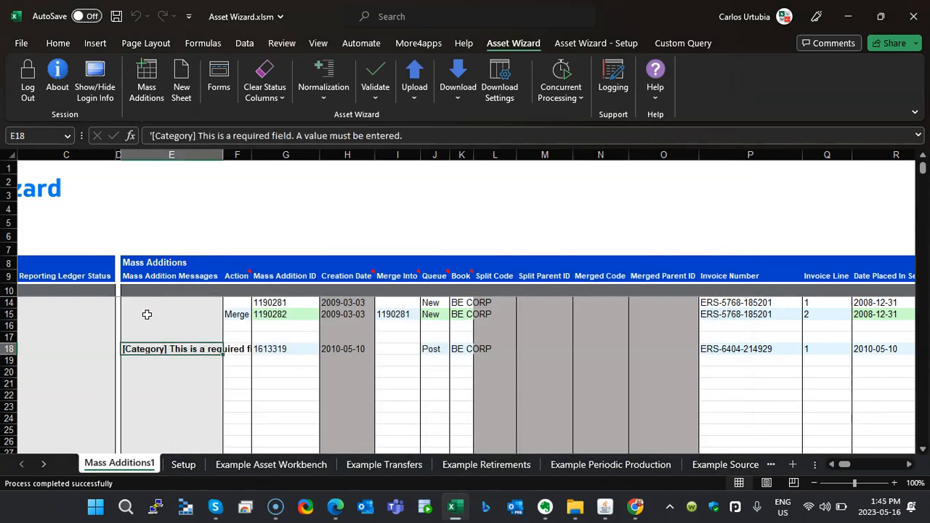
key(Right)
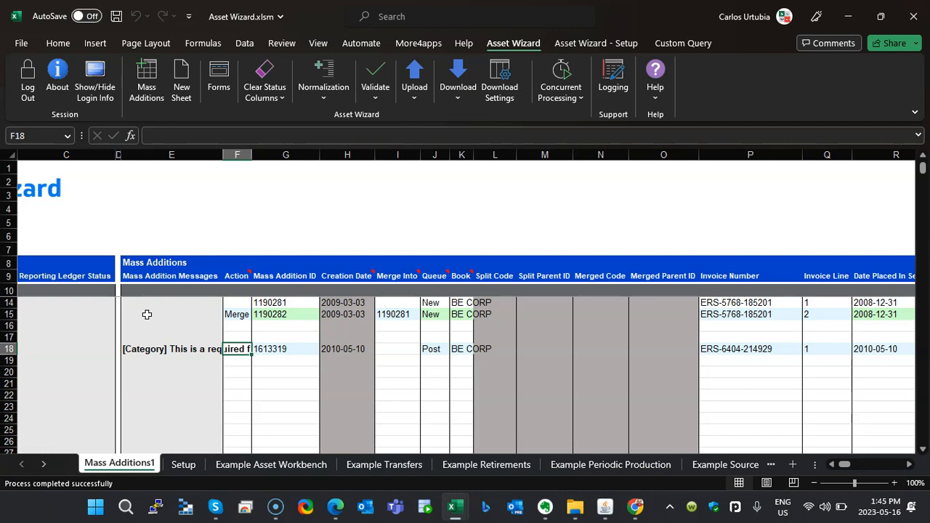
key(Right)
key(Right)
key(Right)
key(Right)
key(Right)
key(Right)
key(Right)
key(Right)
key(Right)
key(Right)
key(Right)
key(Right)
key(Right)
key(Right)
key(Right)
key(Right)
key(Right)
key(Right)
key(Right)
key(Right)
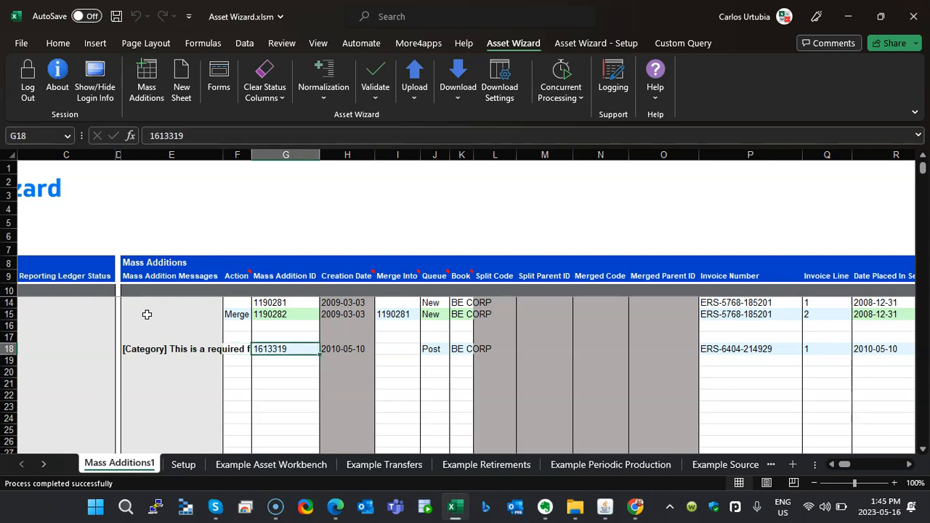
key(Left)
key(Left)
key(Left)
key(Left)
key(Left)
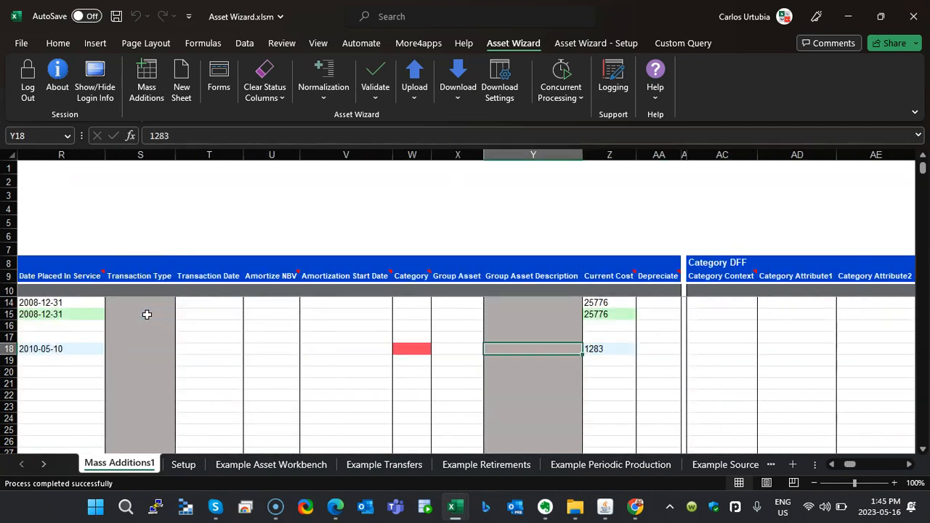
Set row 18's Category to FURNITURE-DESKS by searching combinations for FURN%, and save the form without waiting for validation
double_click(423, 353)
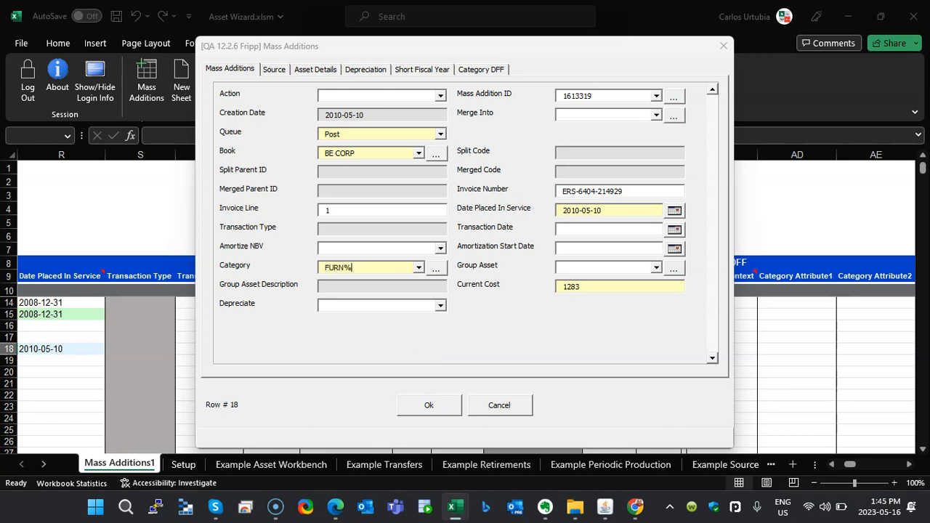
click(437, 267)
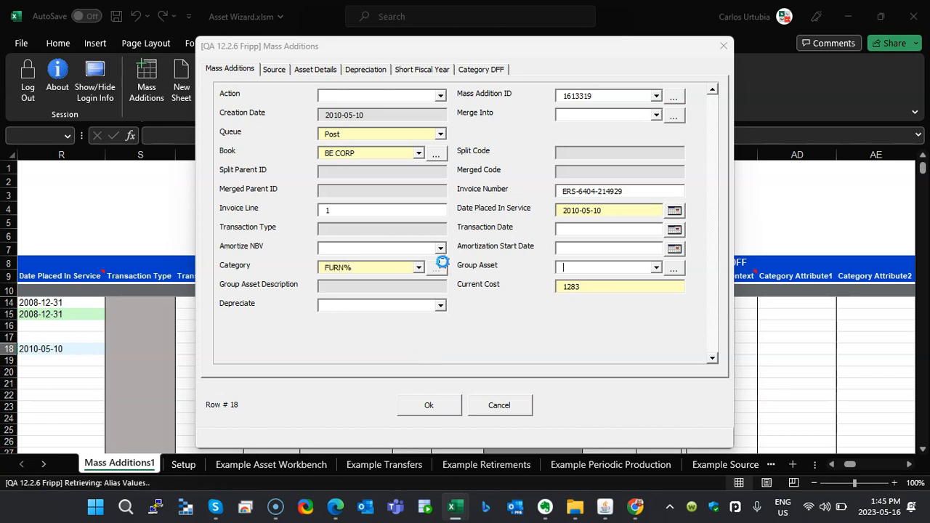
click(489, 347)
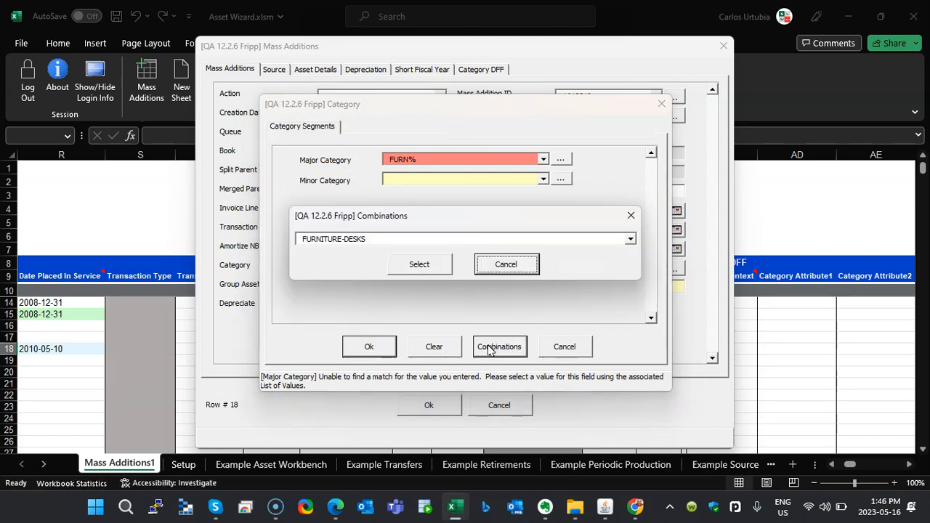
click(416, 267)
click(372, 351)
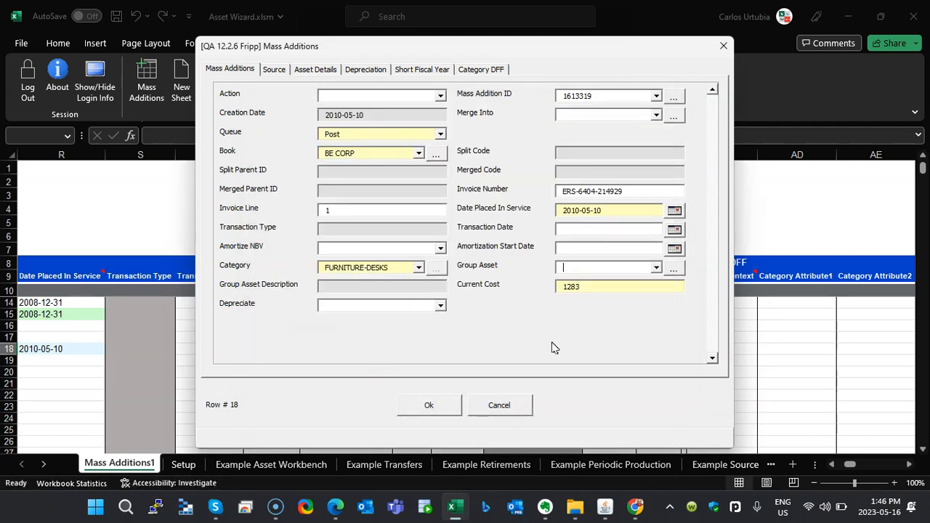
click(428, 403)
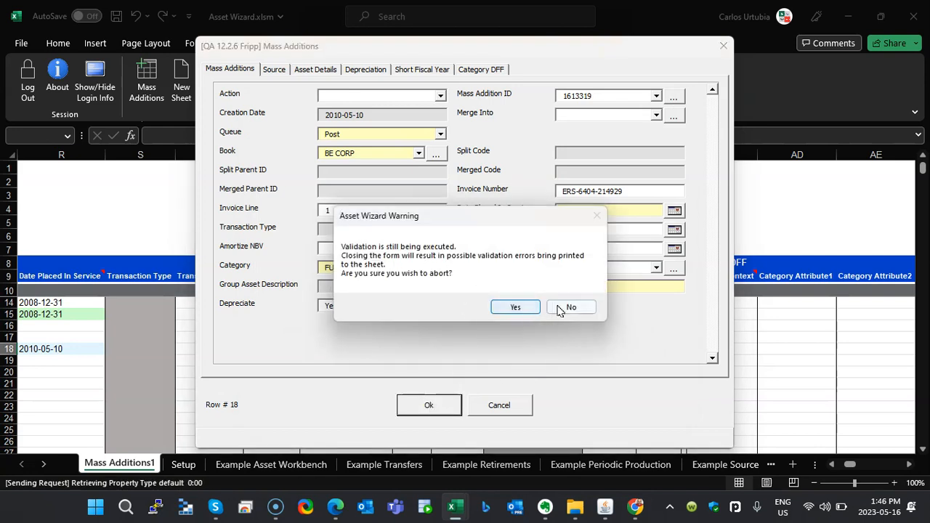
click(511, 311)
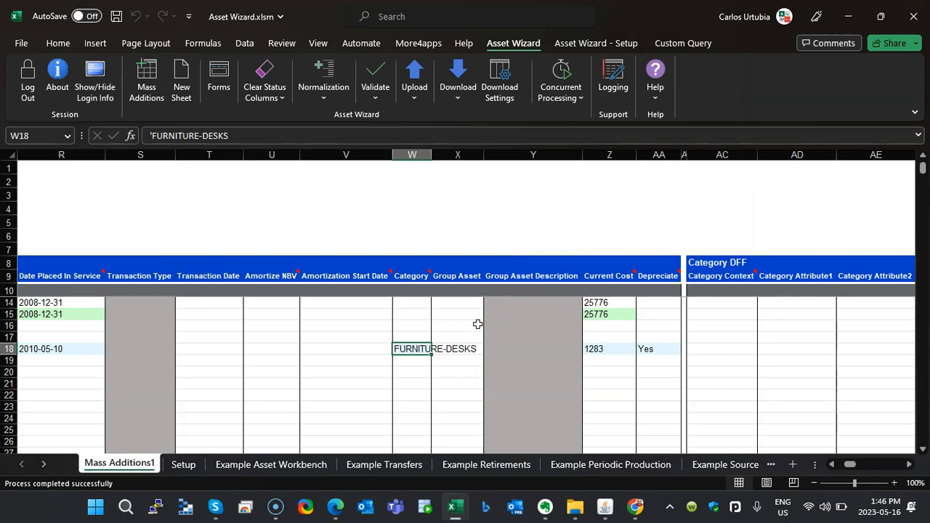
Examine the rest of row 18 across the Category DFF, Source, Asset Details and Assignments columns for missing required fields
key(Right)
key(Right)
key(Right)
key(Right)
key(Right)
key(Right)
key(Right)
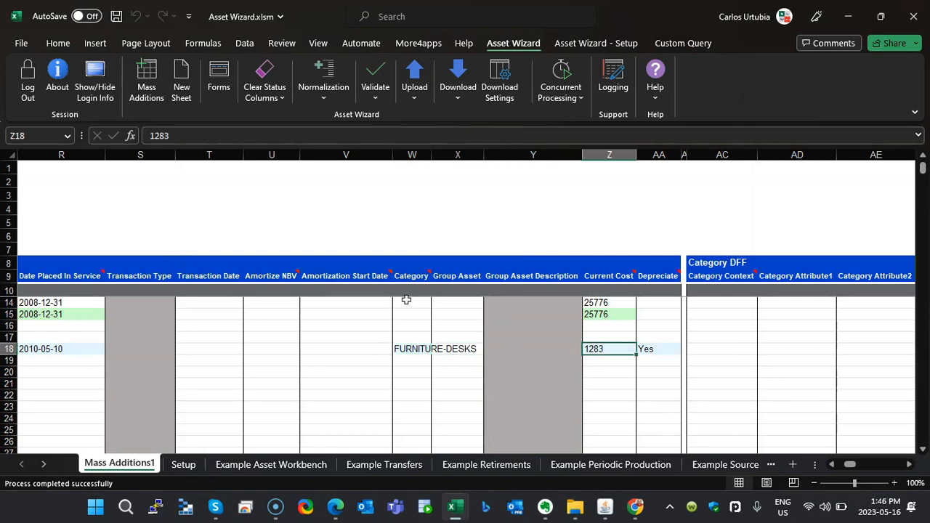
key(Right)
key(Right)
key(Right)
key(Right)
key(Right)
key(Right)
key(Right)
key(Right)
key(Right)
key(Right)
key(Right)
key(Right)
key(Right)
key(Right)
key(Right)
key(Right)
key(Right)
key(Right)
key(Right)
key(Right)
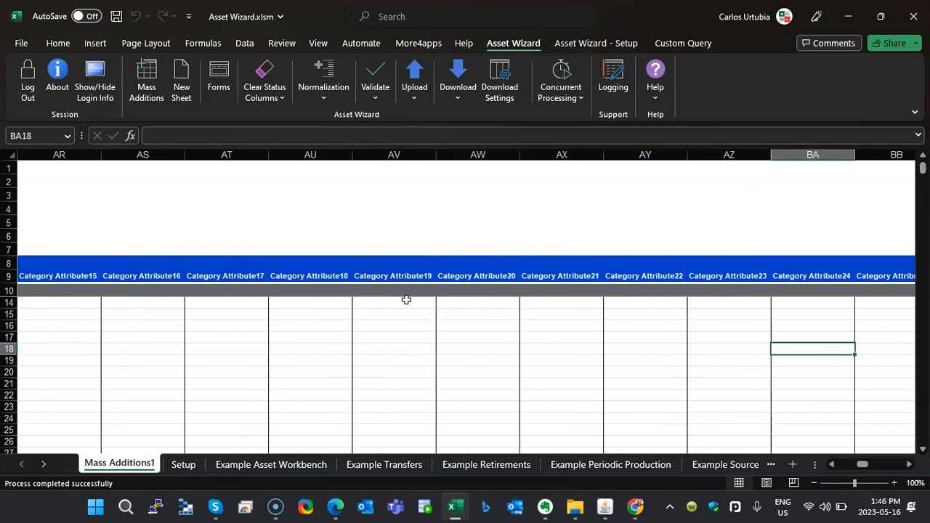
key(Left)
key(Left)
key(Left)
key(Left)
key(Left)
key(Left)
key(Left)
key(Left)
key(Left)
key(Left)
key(Left)
key(Left)
key(Left)
key(Left)
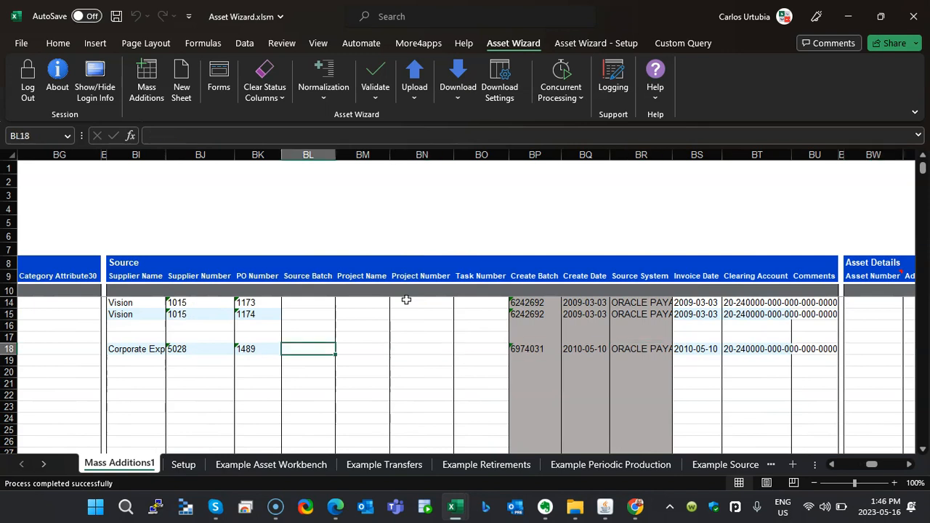
key(Right)
key(Right)
key(Right)
key(Right)
key(Right)
key(Right)
key(Right)
key(Right)
key(Right)
key(Right)
key(Right)
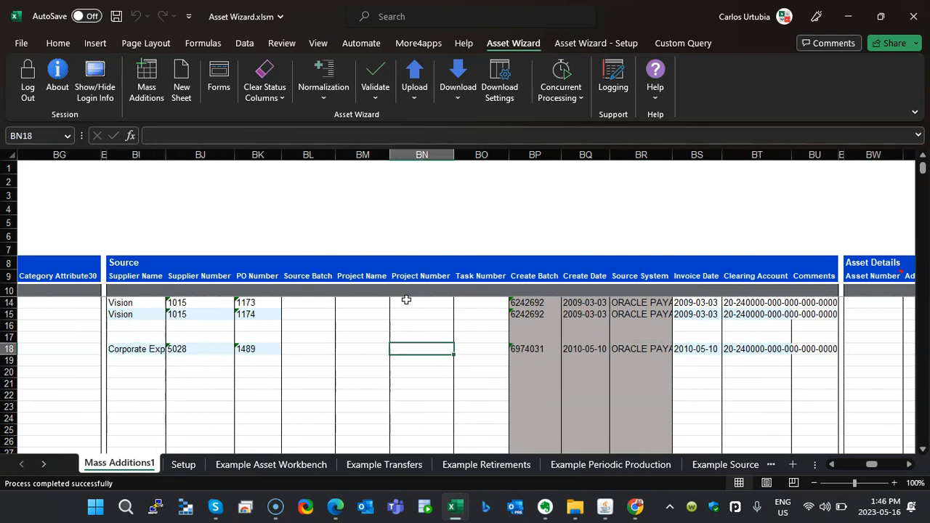
key(Right)
key(Right)
key(Right)
key(Right)
key(Right)
key(Right)
key(Right)
key(Right)
key(Right)
key(Right)
key(Right)
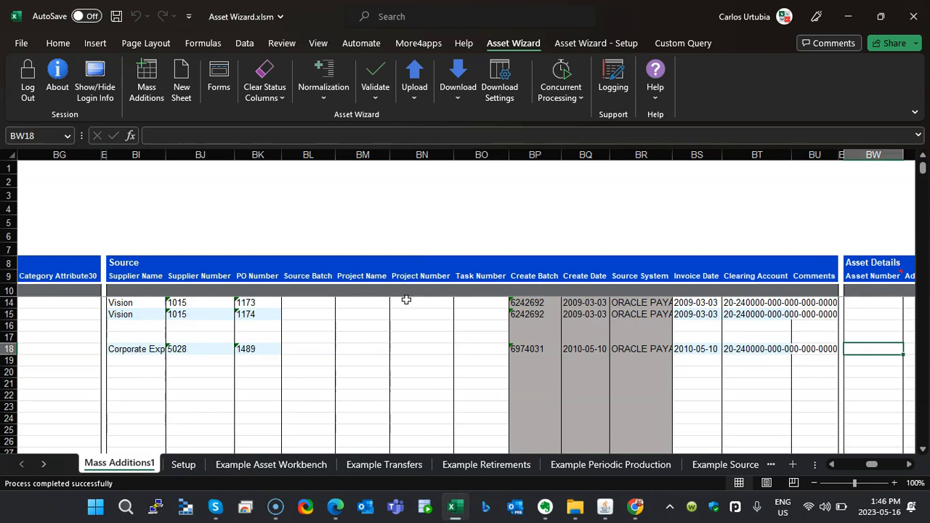
key(Left)
key(Left)
key(Left)
key(Left)
key(Left)
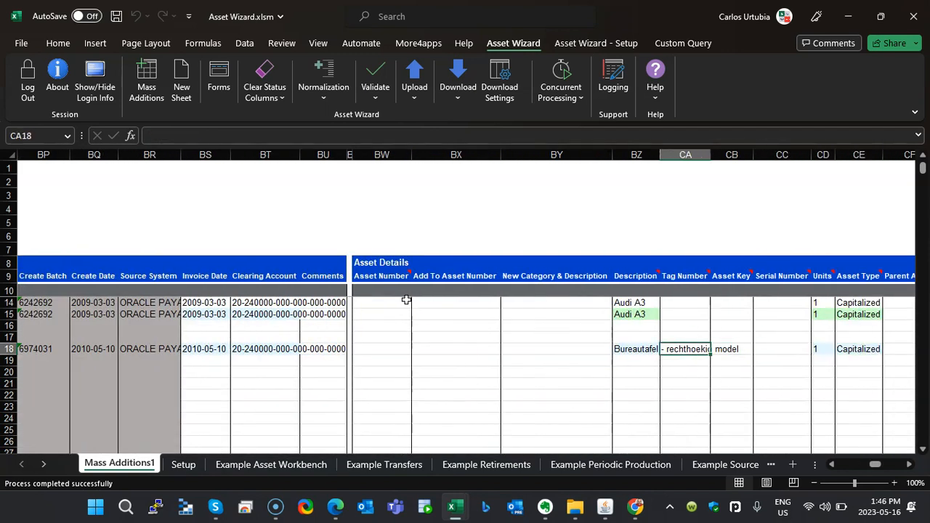
key(Right)
key(Right)
key(Right)
key(Right)
key(Right)
key(Right)
key(Right)
key(Right)
key(Right)
key(Right)
key(Right)
key(Right)
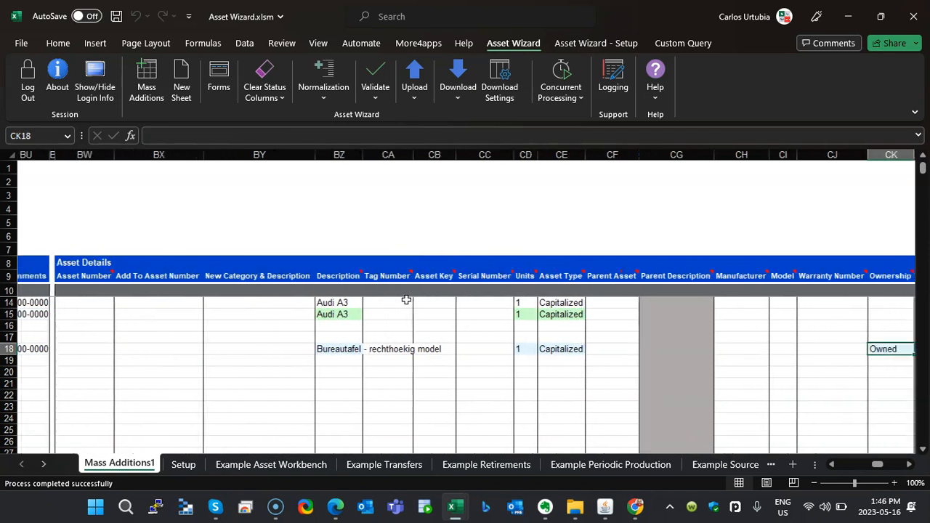
key(Right)
key(Right)
key(Right)
key(Left)
key(Left)
key(Left)
key(Left)
key(Left)
key(Right)
key(Right)
key(Right)
key(Right)
key(Right)
key(Right)
key(Right)
key(Right)
key(Right)
key(Right)
key(Right)
key(Right)
key(Right)
key(Right)
key(Right)
key(Right)
key(Right)
key(Right)
key(Right)
key(Right)
key(Right)
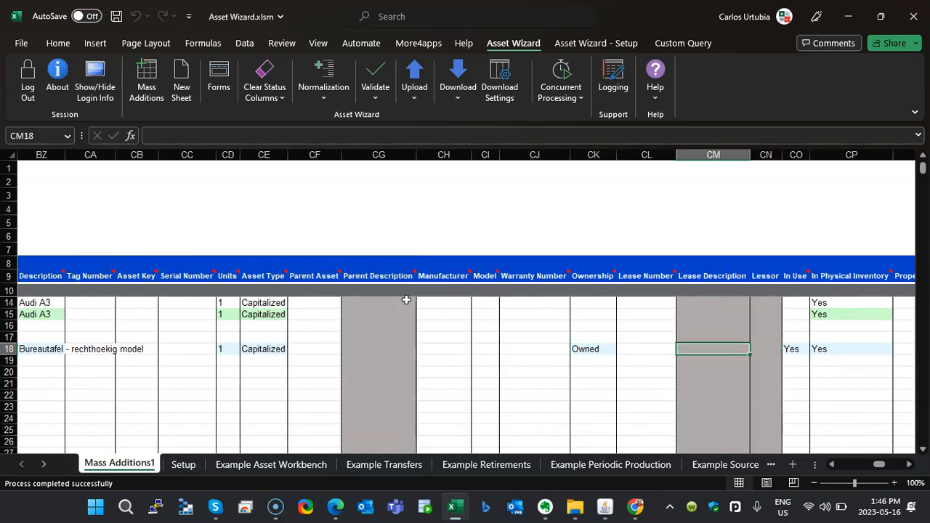
key(Right)
key(Right)
key(Right)
key(Right)
key(Right)
key(Right)
key(Right)
key(Right)
key(Right)
key(Right)
key(Right)
key(Right)
key(Right)
key(Right)
key(Right)
key(Right)
key(Right)
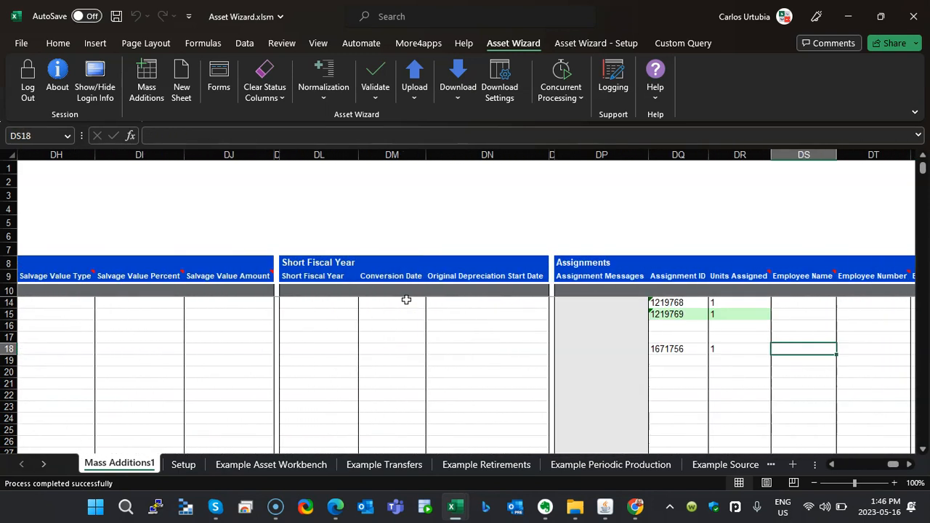
key(Right)
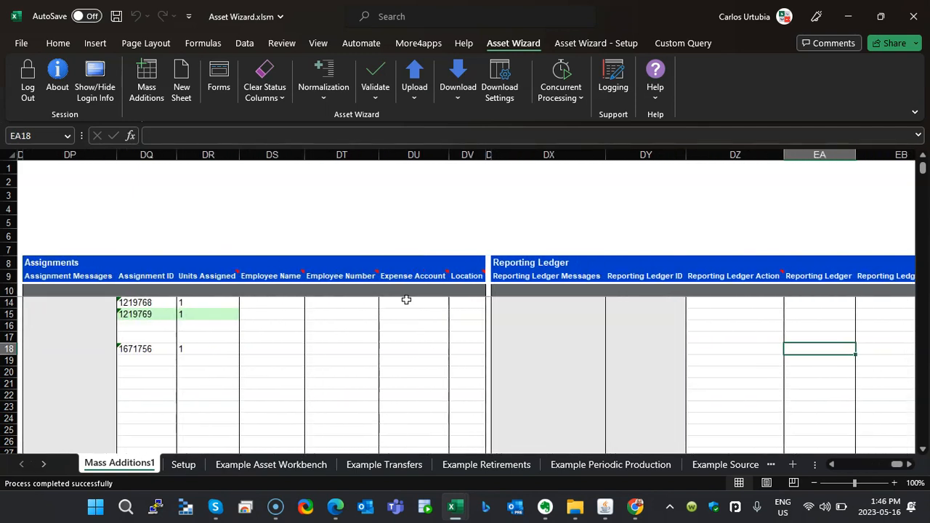
Edit row 18's assignment in the Assignments form and set its Expense Account to the preselected account combination
key(Left)
key(Left)
key(Left)
key(Left)
key(Left)
key(Left)
key(Left)
key(Left)
key(Left)
key(Left)
key(Right)
key(Right)
key(Right)
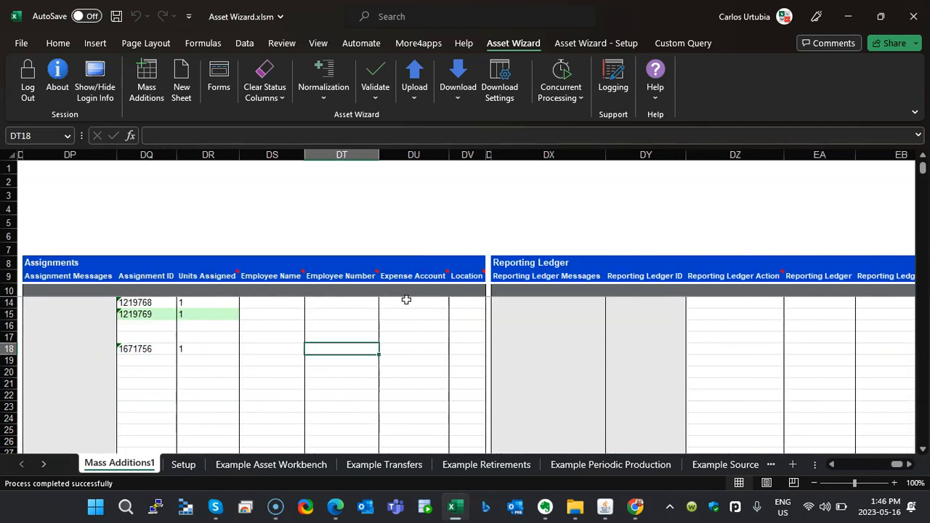
key(Right)
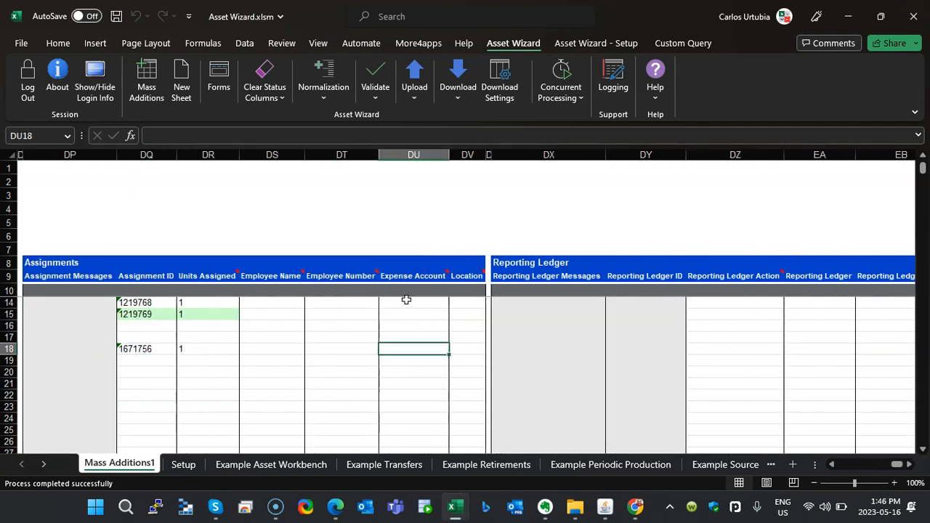
click(249, 349)
click(388, 354)
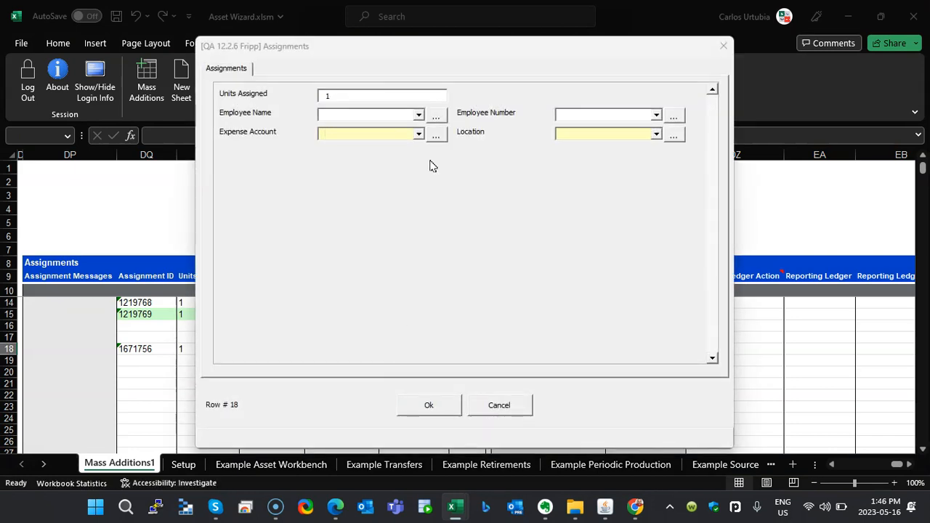
click(436, 135)
click(491, 347)
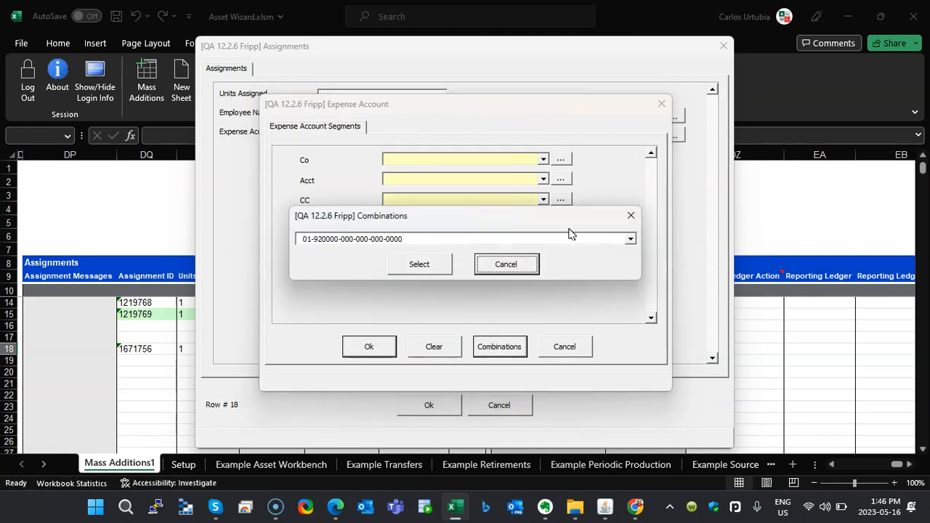
click(411, 266)
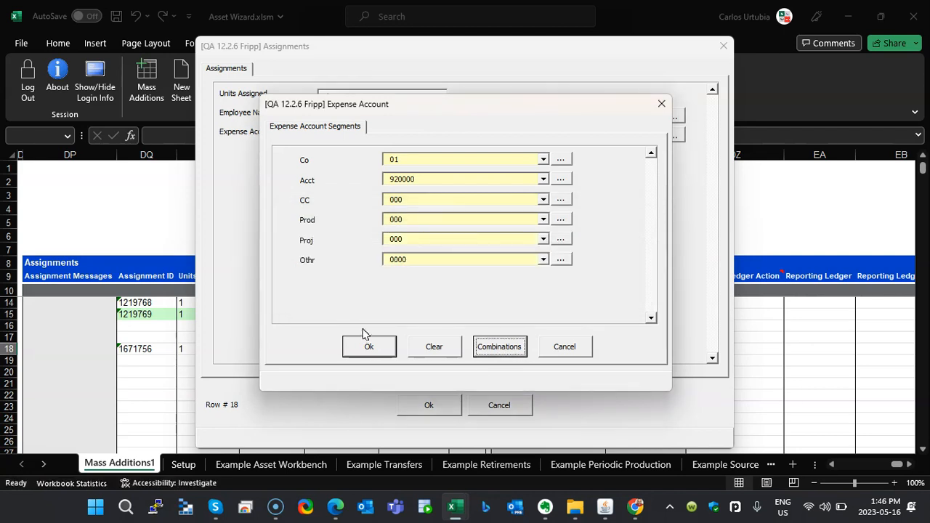
click(372, 349)
Edit the Location of row 18's assignment and set its Country to BELGIUM by searching for B%
click(674, 135)
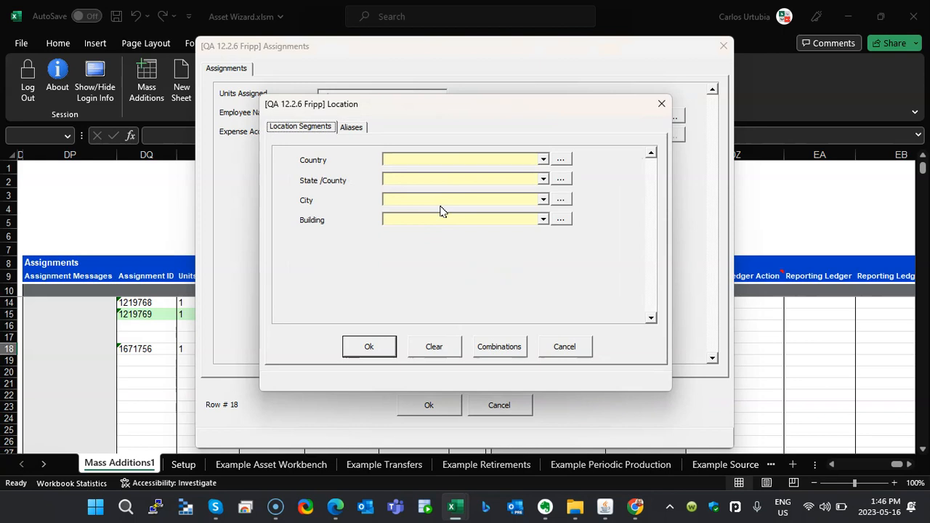
click(429, 163)
text(%)
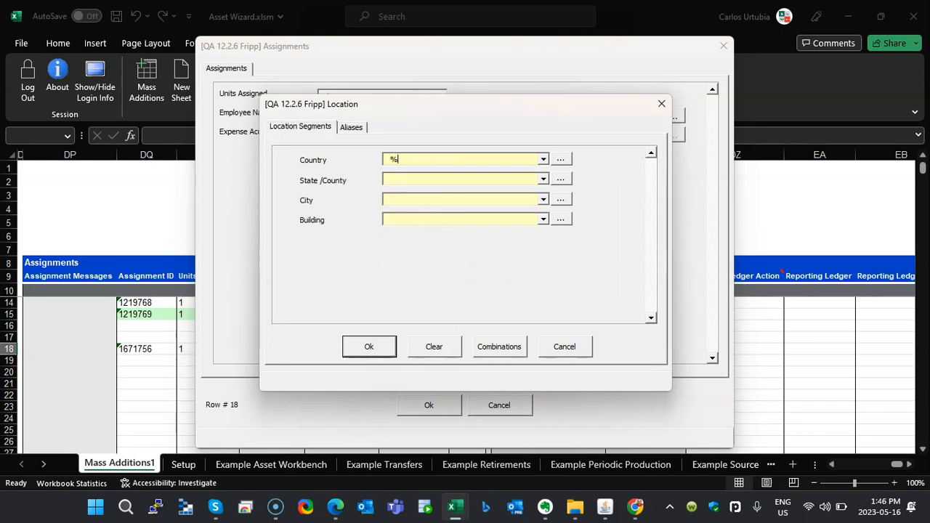
click(517, 352)
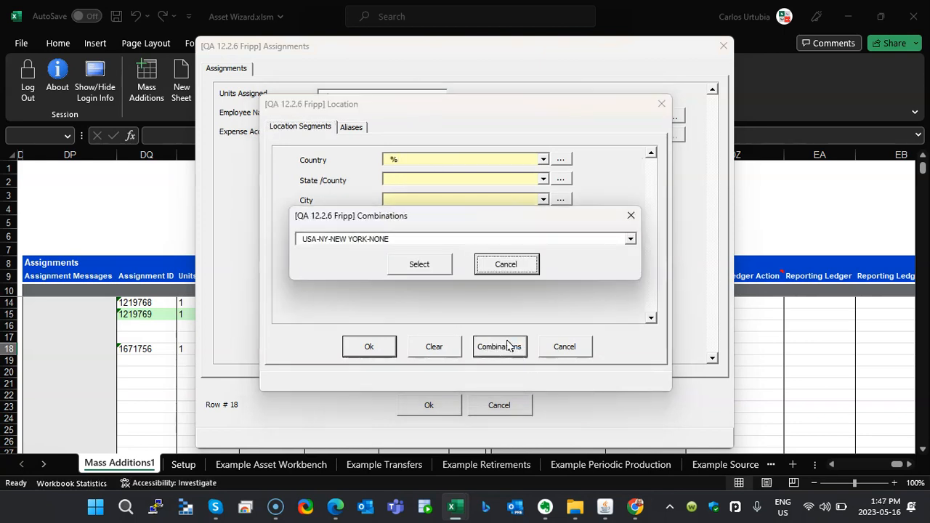
key(Escape)
double_click(443, 157)
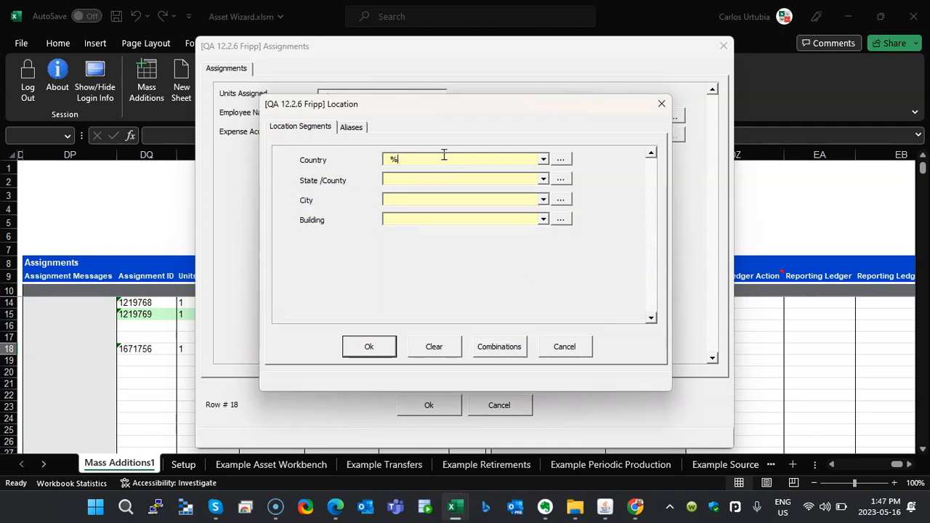
text(B)
click(561, 158)
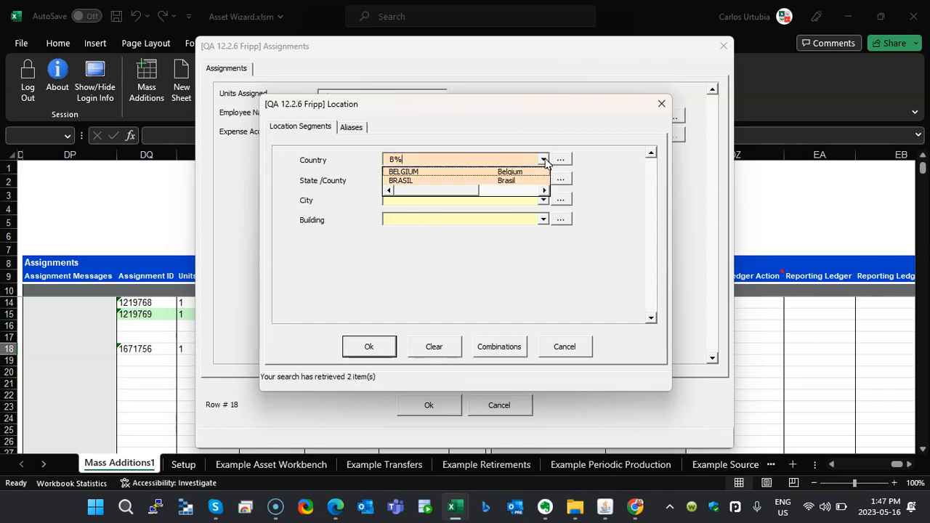
click(459, 172)
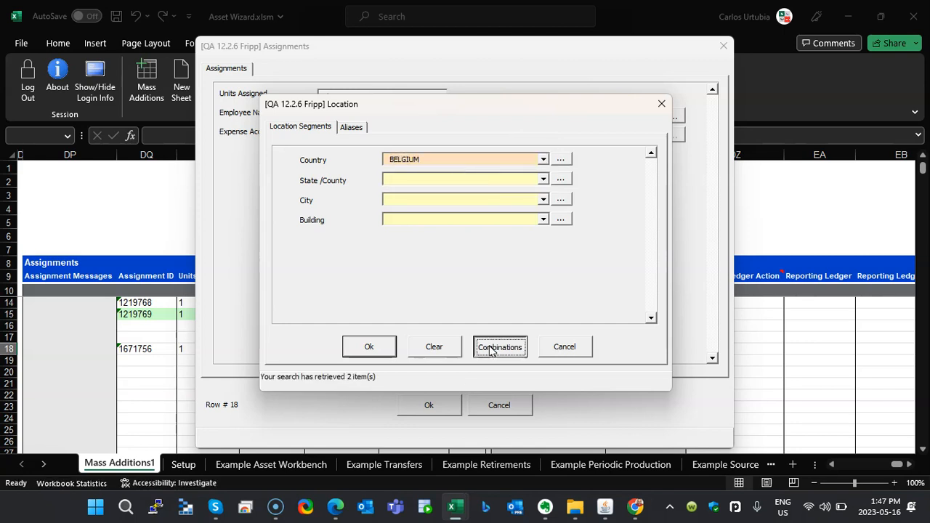
Apply the location combination BELGIUM-N/A-BRUXELLES-OFFICE1 and save row 18's assignment
click(491, 347)
click(419, 264)
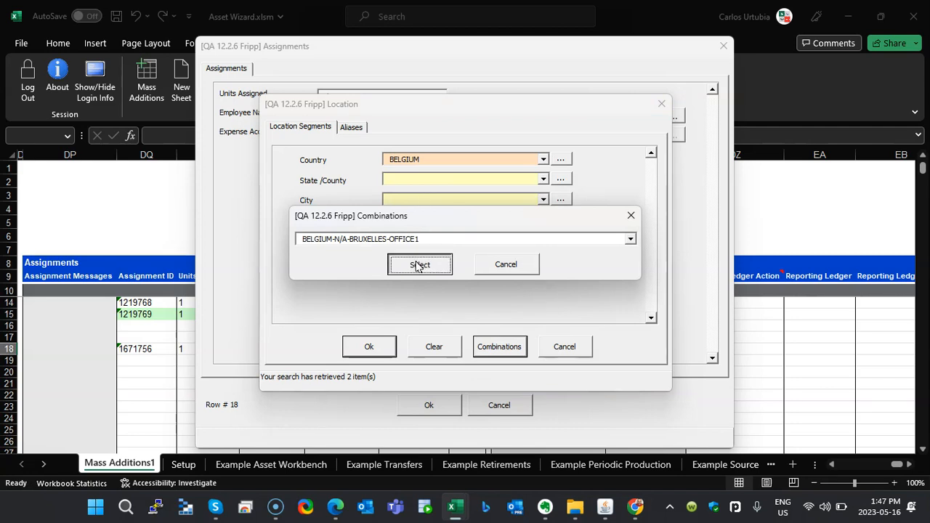
click(368, 347)
click(422, 403)
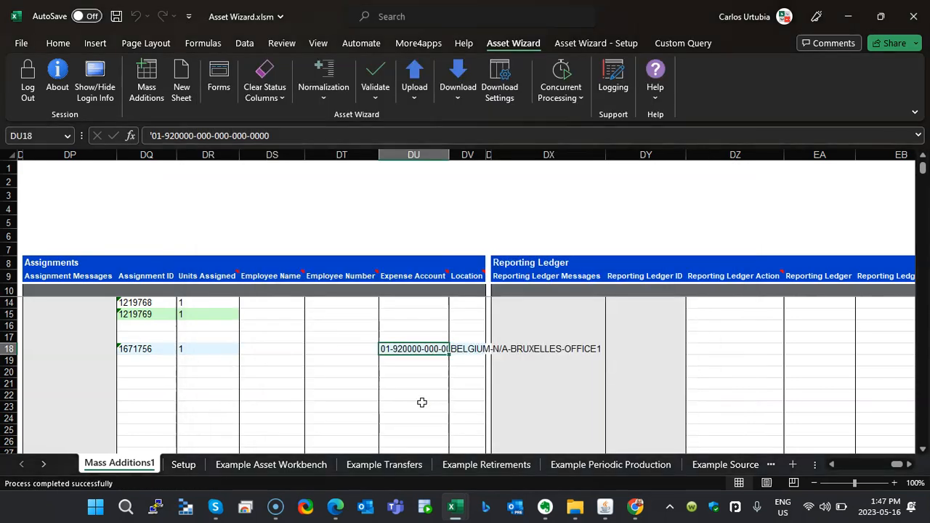
Examine row 18 back from Assignments to the Status columns, including its validation statuses and Queue value
key(Left)
key(Left)
key(Left)
key(Left)
key(Left)
key(Left)
key(Left)
key(Left)
key(Left)
key(Left)
key(Left)
key(Left)
key(Left)
key(Left)
key(Left)
key(Left)
key(Left)
key(Left)
key(Left)
key(Left)
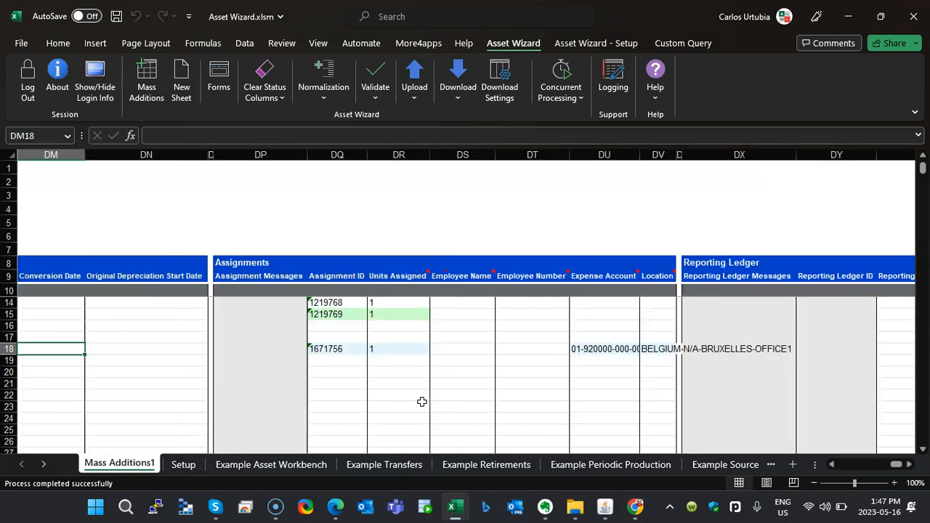
key(Left)
key(Left)
key(Left)
key(Left)
key(Left)
key(Left)
key(Left)
key(Left)
key(Left)
key(Left)
key(Left)
key(Left)
key(Left)
key(Left)
key(Left)
key(Left)
key(Left)
key(Left)
key(Left)
key(Left)
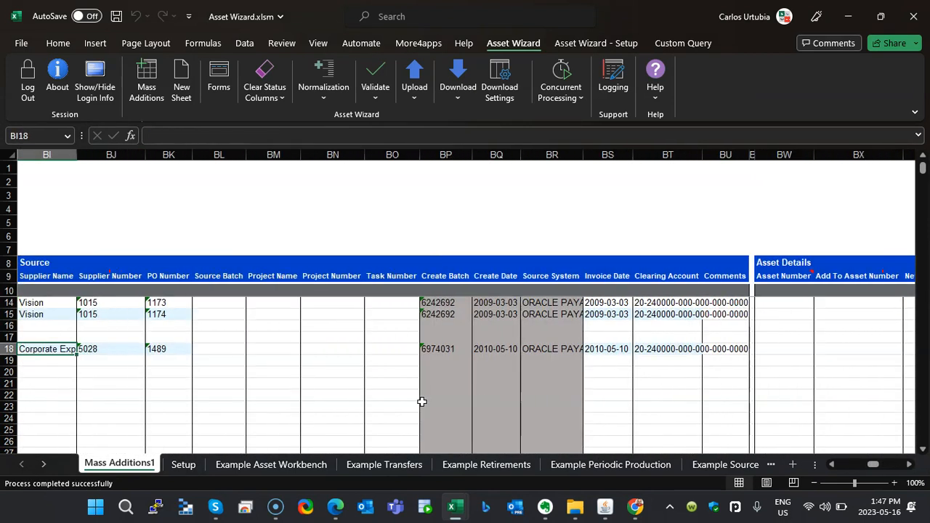
key(Left)
key(Left)
key(Left)
key(Left)
key(Left)
key(Left)
key(Left)
key(Left)
key(Left)
key(Left)
key(Left)
key(Left)
key(Left)
key(Left)
key(Left)
key(Left)
key(Left)
key(Left)
key(Left)
key(Left)
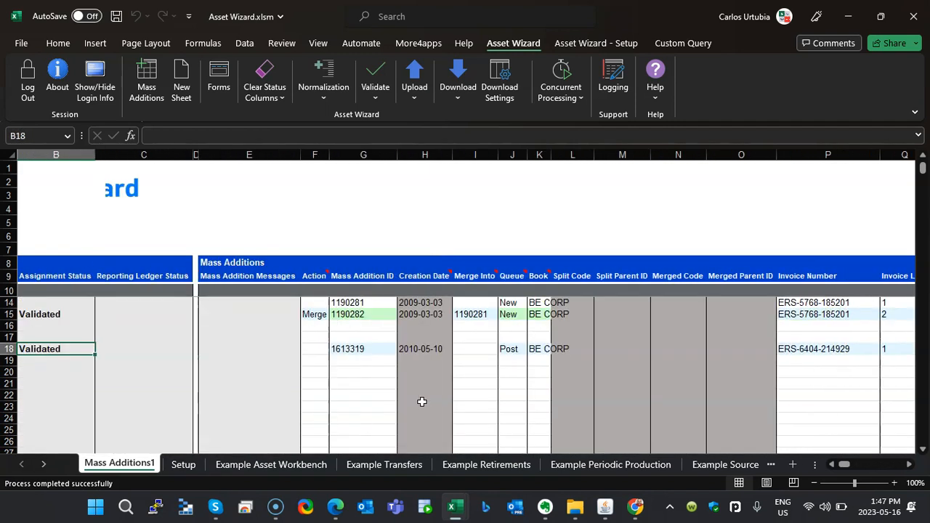
key(Right)
key(Right)
key(Right)
key(Right)
key(Right)
key(Right)
key(Right)
key(Right)
key(Right)
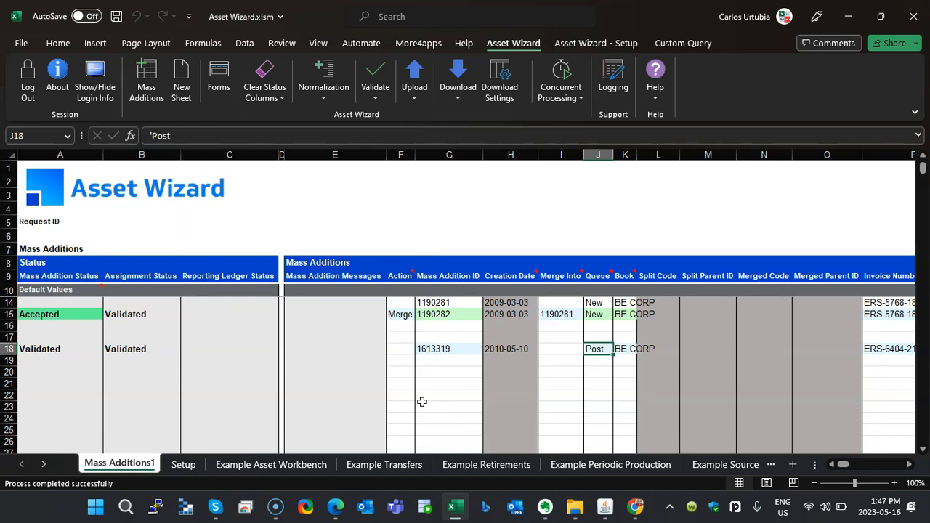
Set row 18's Action to Update in the Mass Additions form and save the form
key(Left)
key(Left)
key(Left)
key(Left)
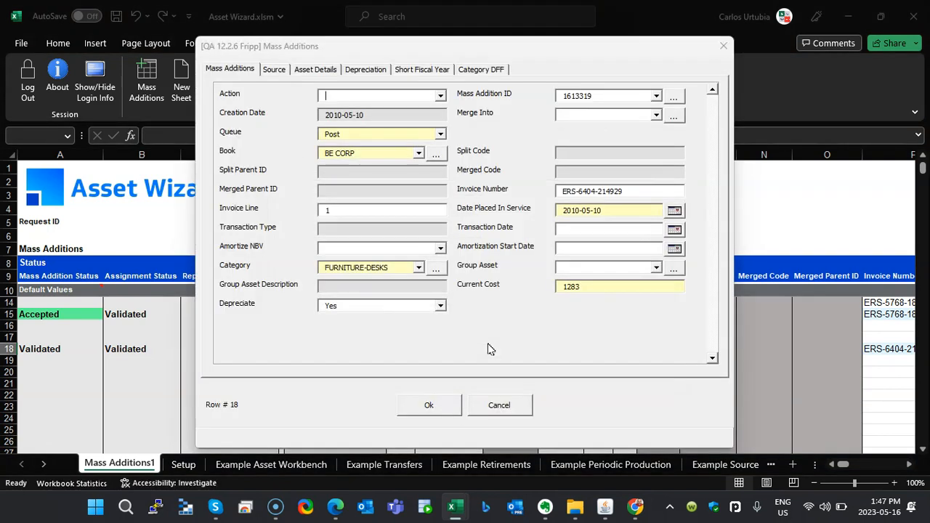
click(441, 96)
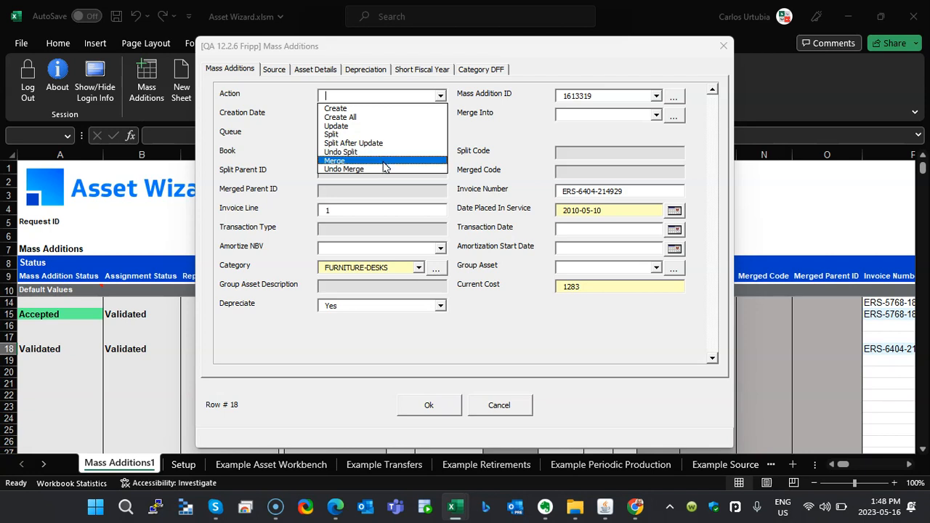
click(351, 127)
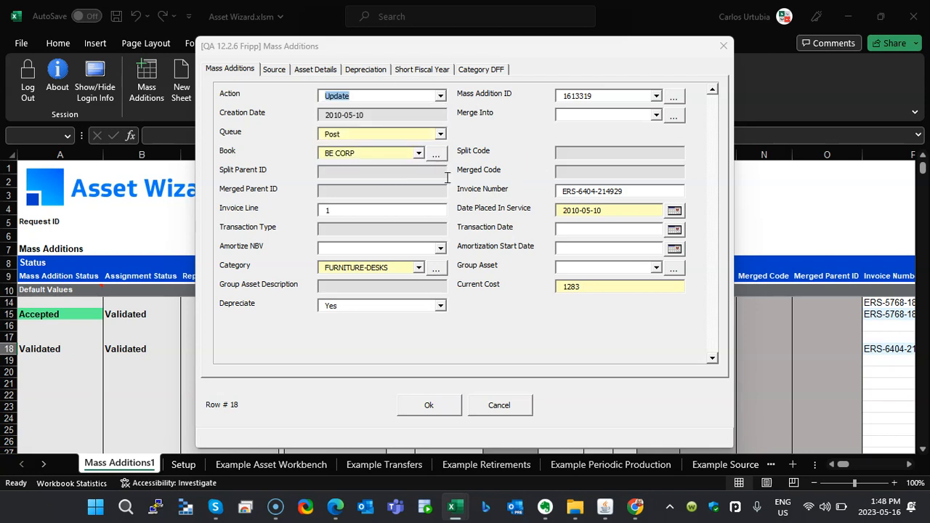
click(429, 405)
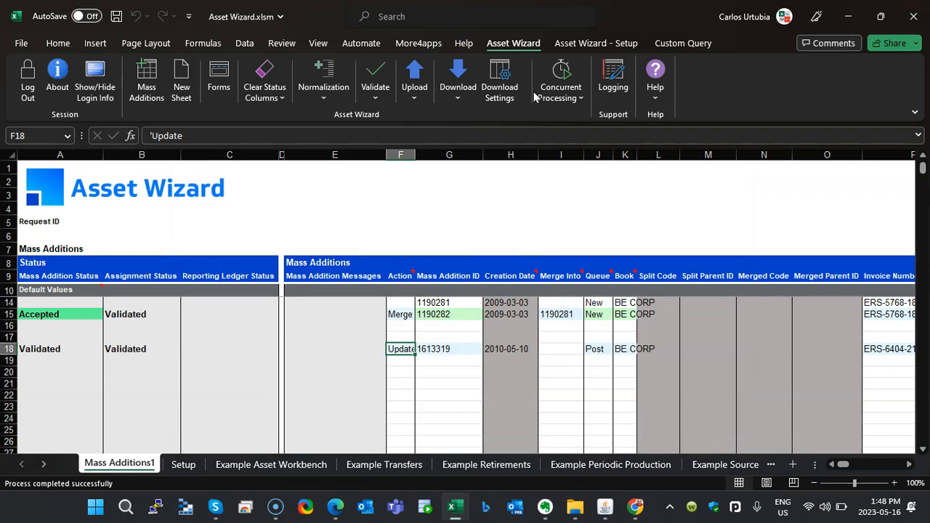
Upload only the selected row 18 to Oracle and close the processing window when it completes
click(414, 81)
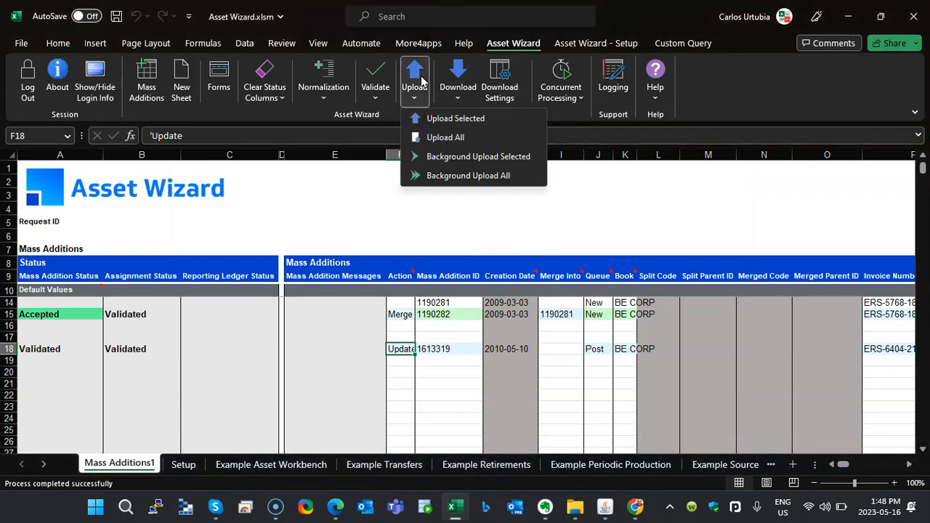
click(446, 120)
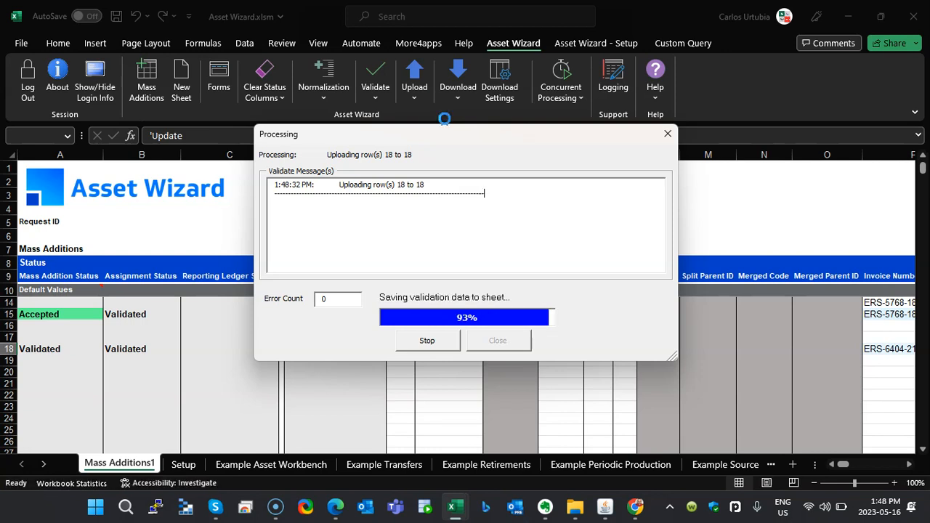
click(491, 340)
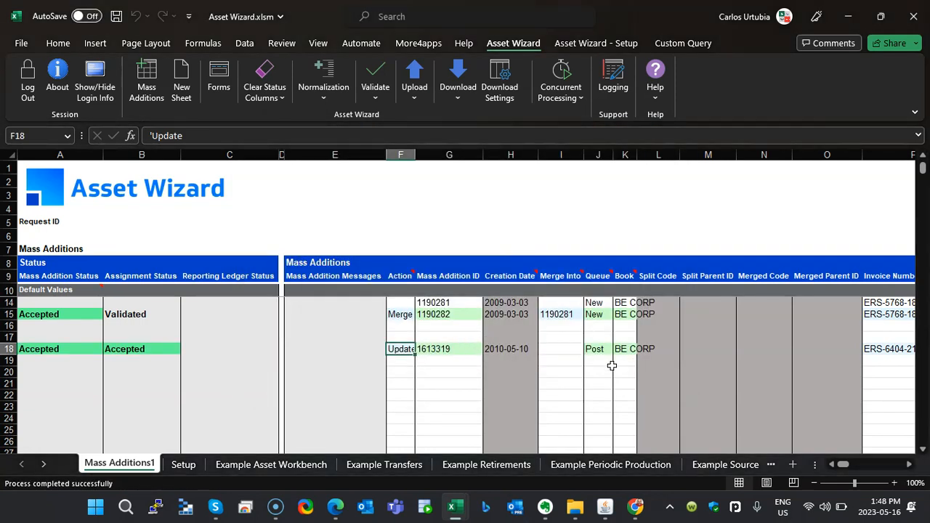
Copy row 18's invoice number and switch to Oracle Applications
click(889, 346)
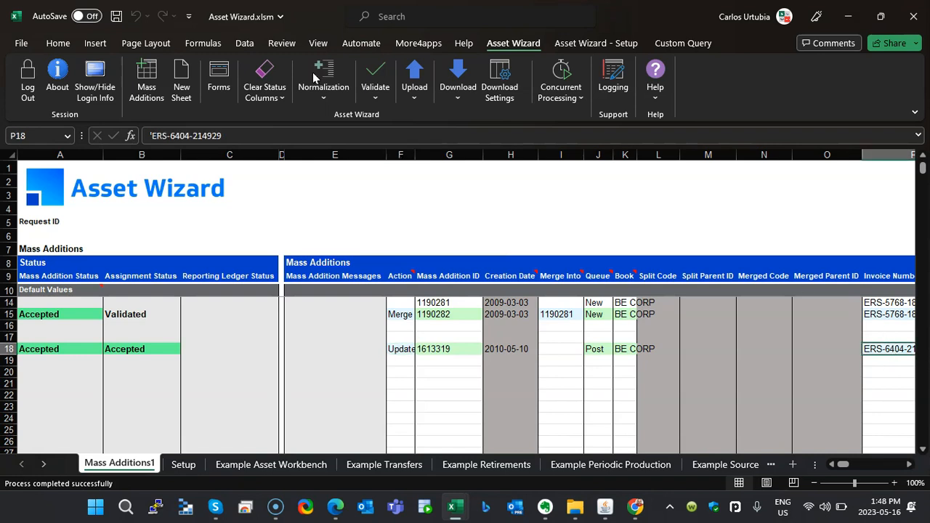
triple_click(242, 135)
key(ctrl+c)
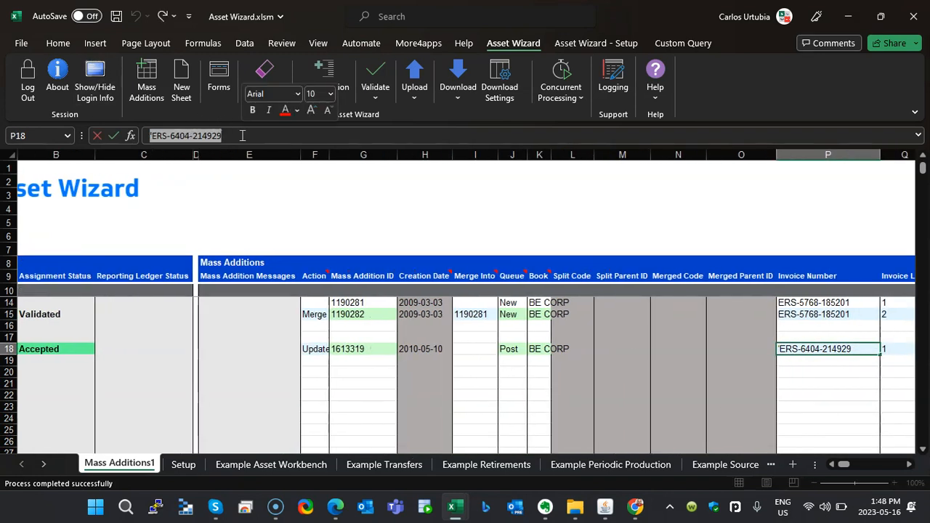
key(alt+F11)
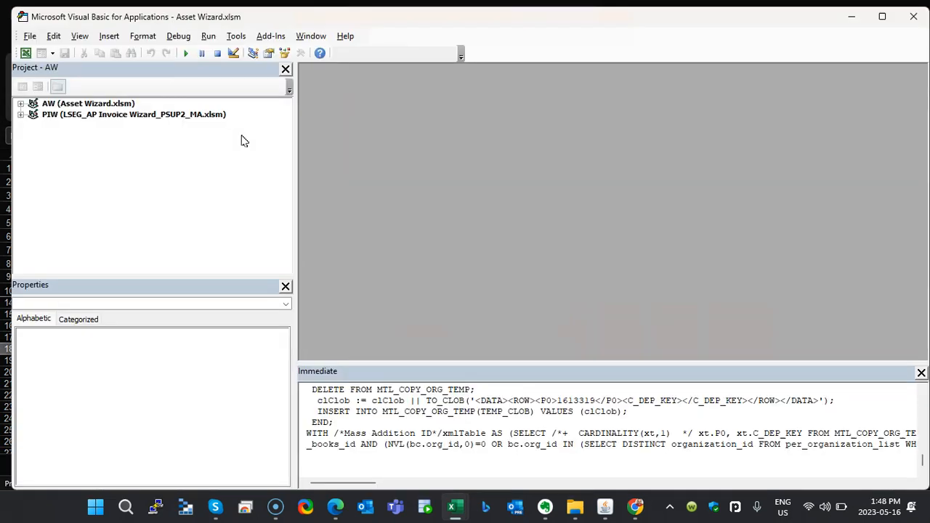
key(alt+Tab)
key(alt+Tab)
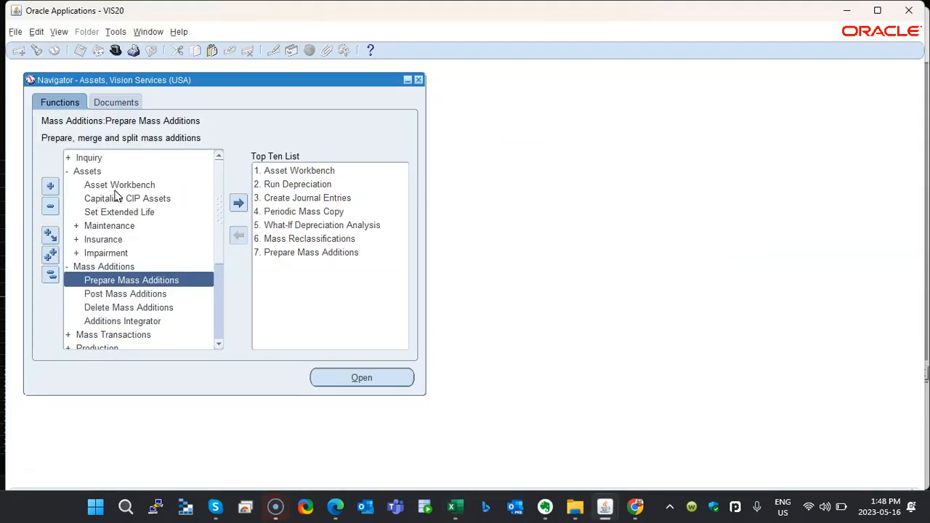
Find the uploaded mass addition in Prepare Mass Additions using the copied invoice number
double_click(118, 279)
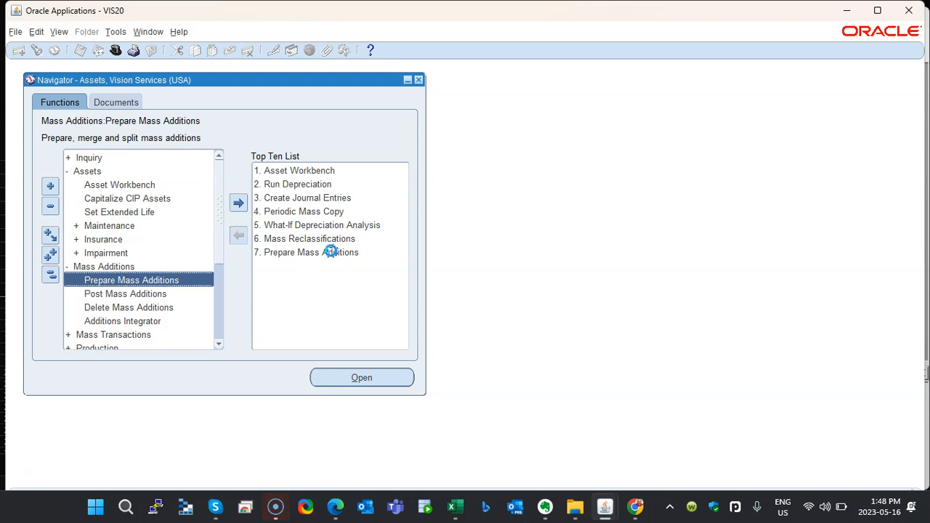
click(166, 129)
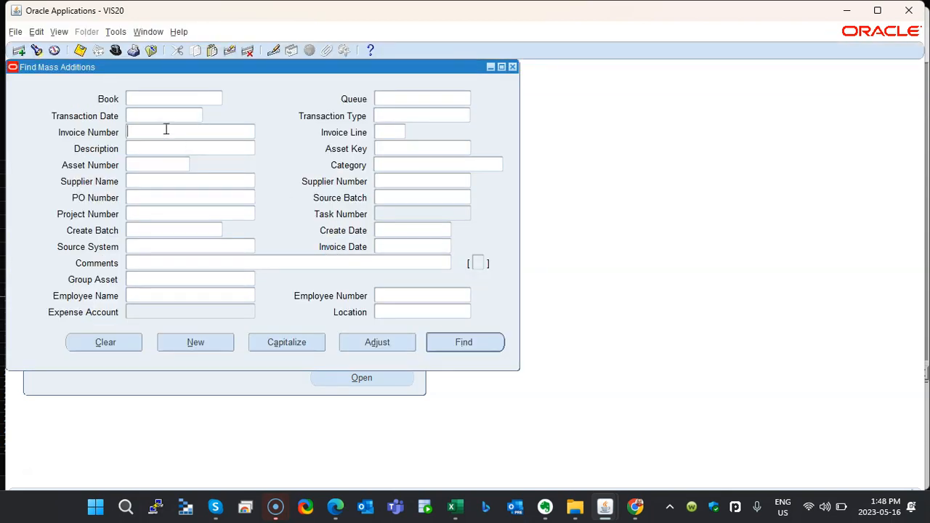
key(ctrl+v)
key(Delete)
click(441, 335)
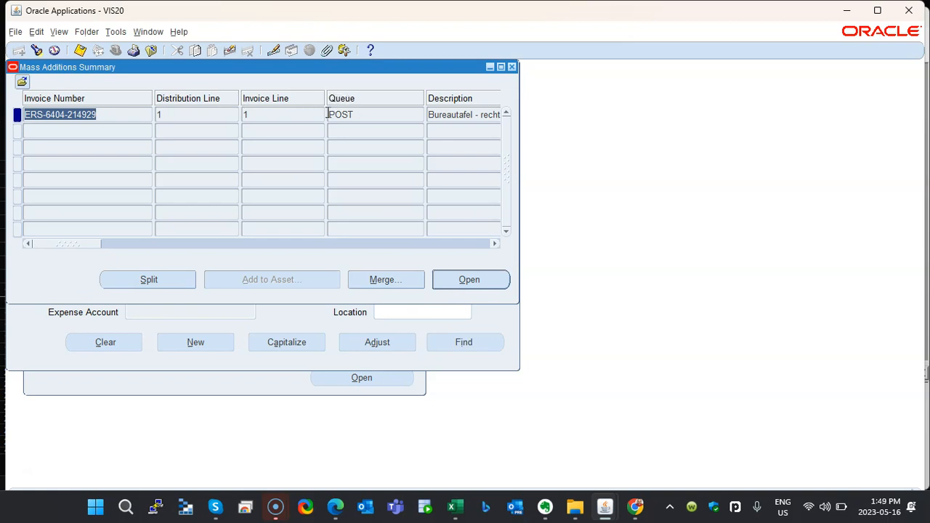
Open the found mass addition and examine its asset details, depreciation, and assignment expense account and location
click(477, 282)
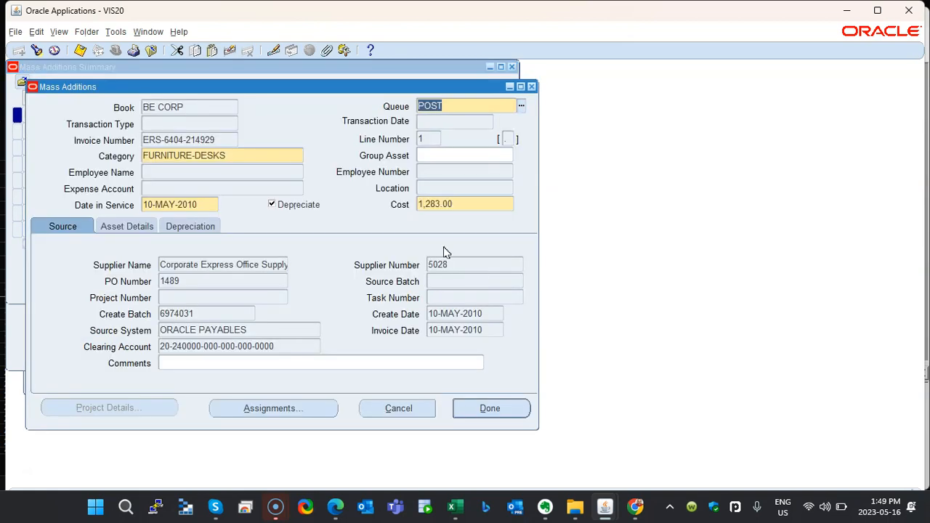
click(134, 226)
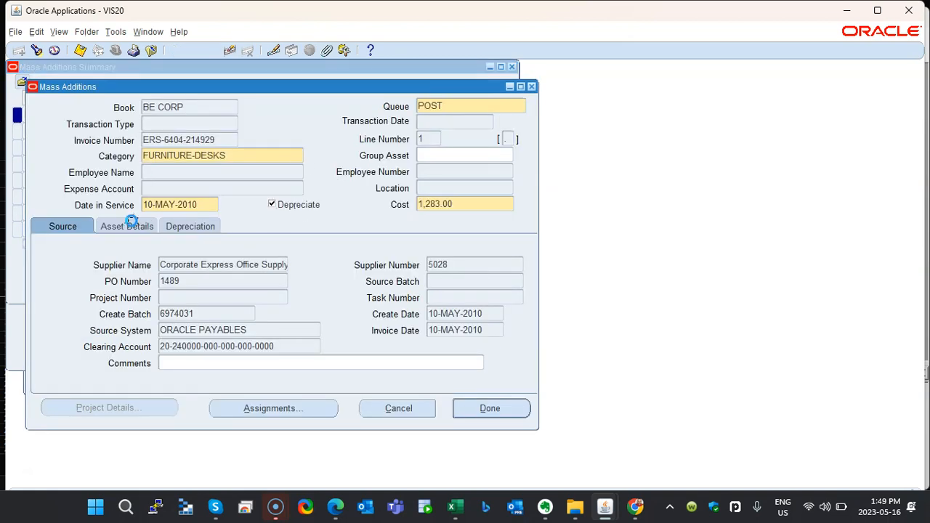
click(186, 228)
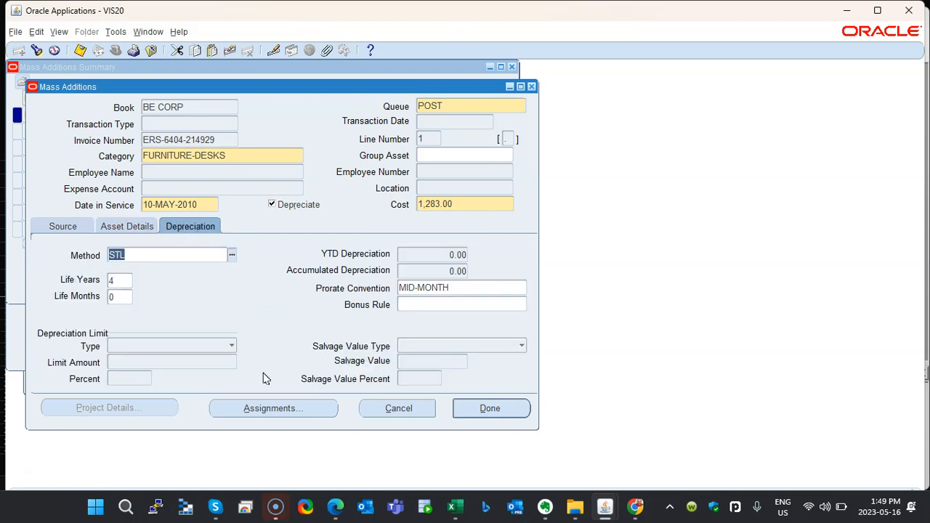
click(251, 407)
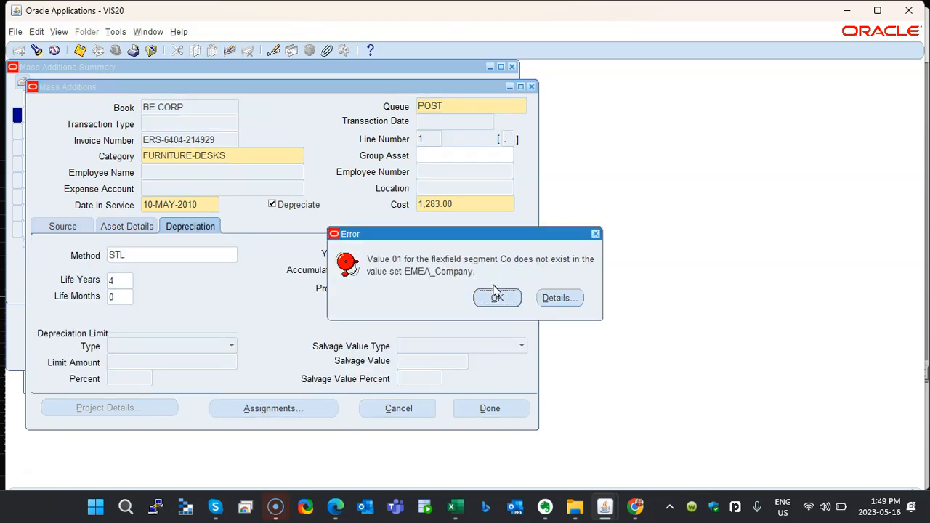
click(495, 294)
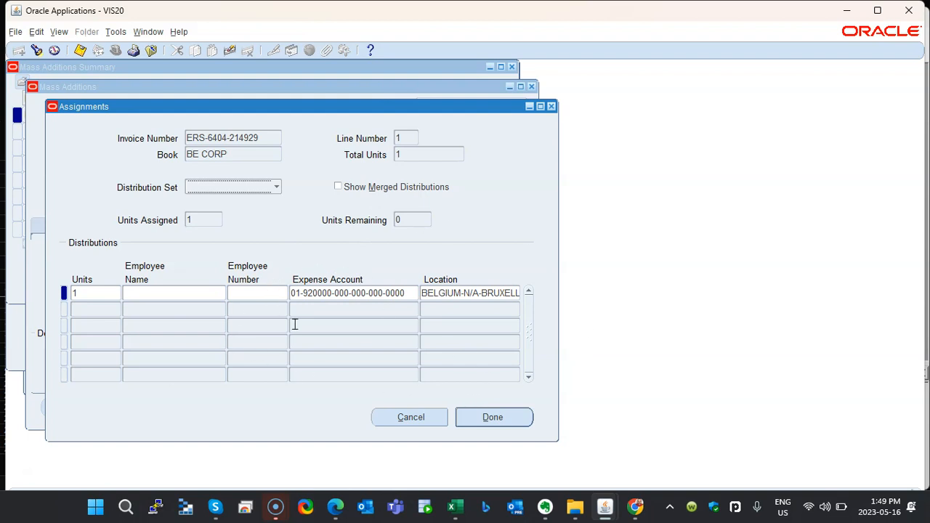
click(411, 426)
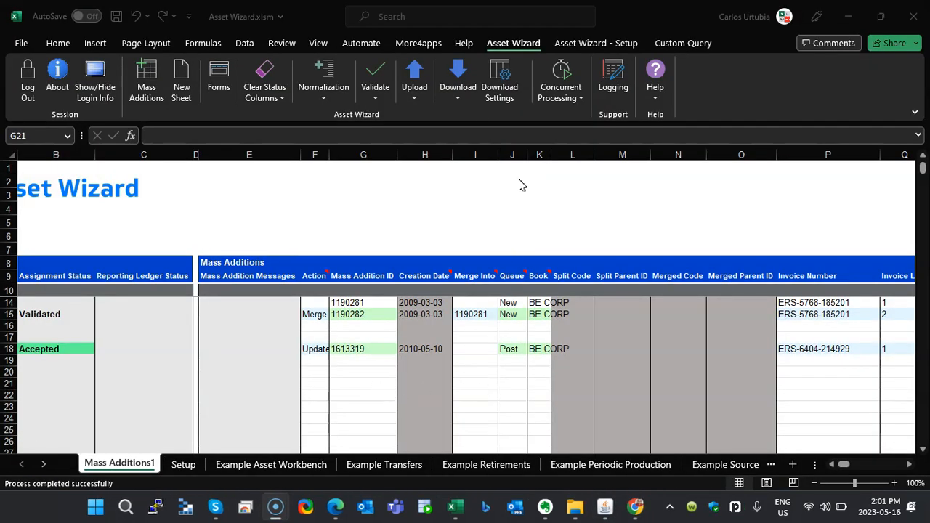
Open the mass additions download form and set the Queue criterion to New
click(472, 81)
click(473, 86)
click(473, 118)
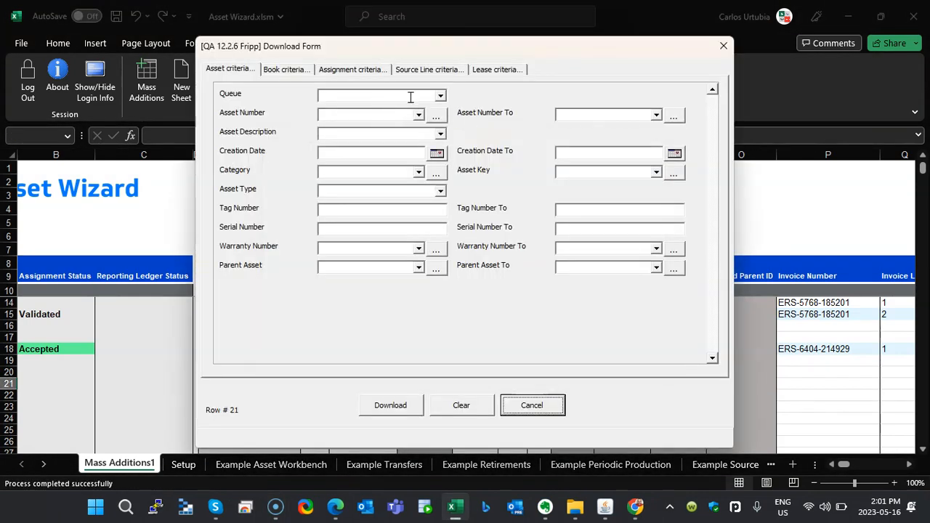
click(442, 97)
click(343, 135)
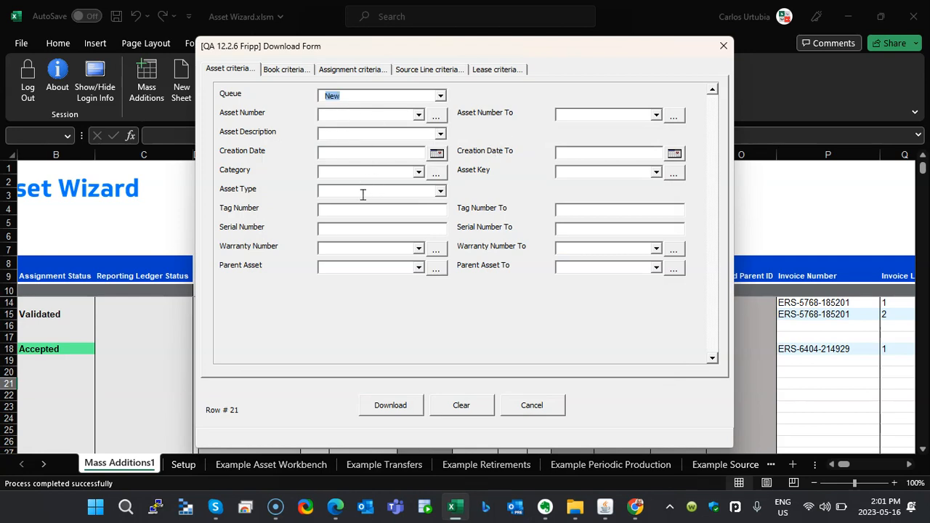
Try to download the New mass additions for the book IT CORPORATE and close the progress window
click(286, 69)
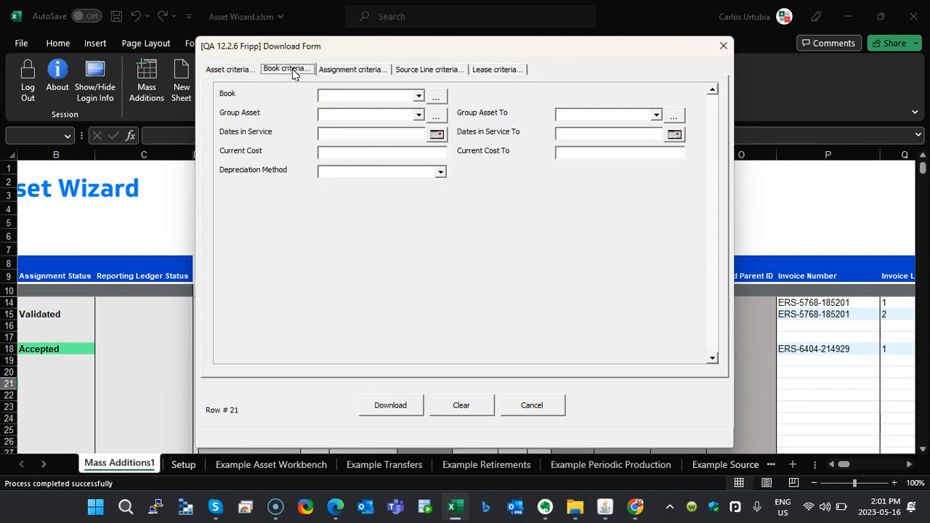
click(356, 94)
text(IT CORP)
click(434, 98)
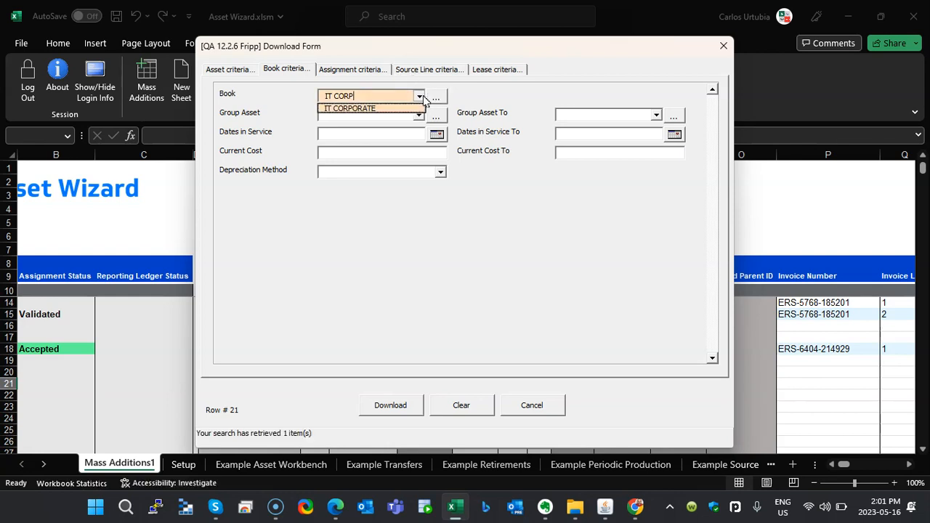
click(398, 109)
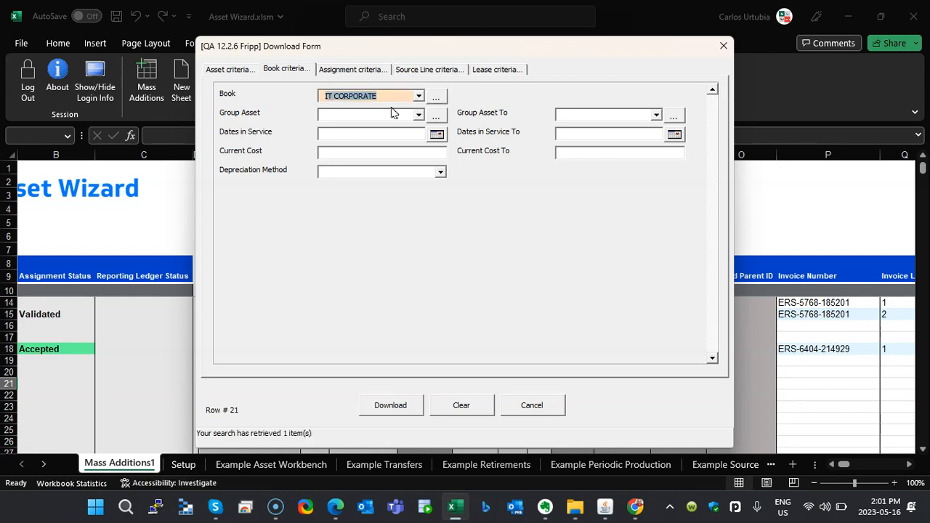
click(385, 409)
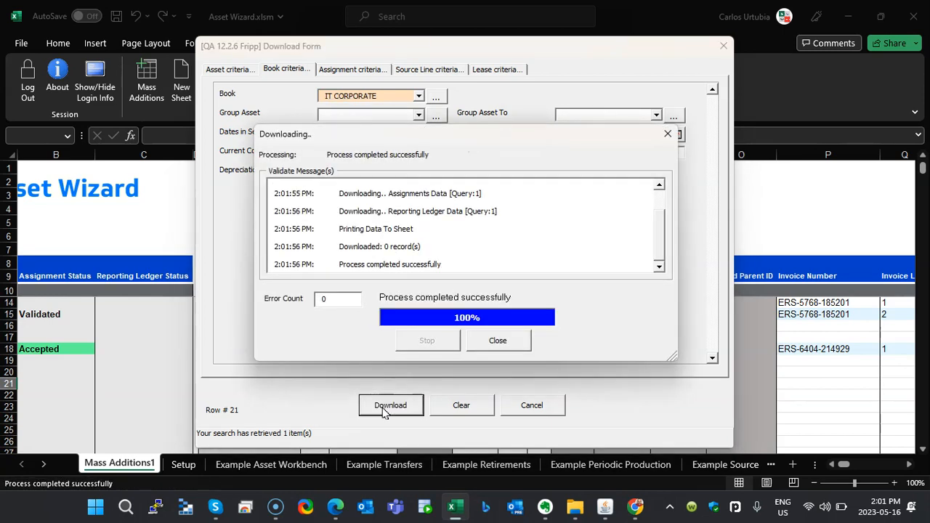
click(499, 341)
Replace the Book criterion with IT_CORP by searching %IT%, download the matching mass additions, and close the progress window
click(391, 95)
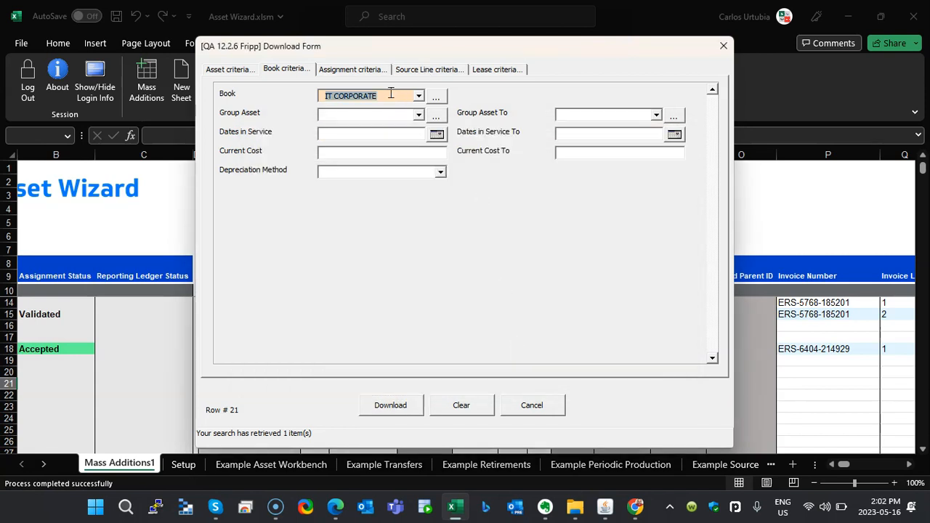
key(BackSpace)
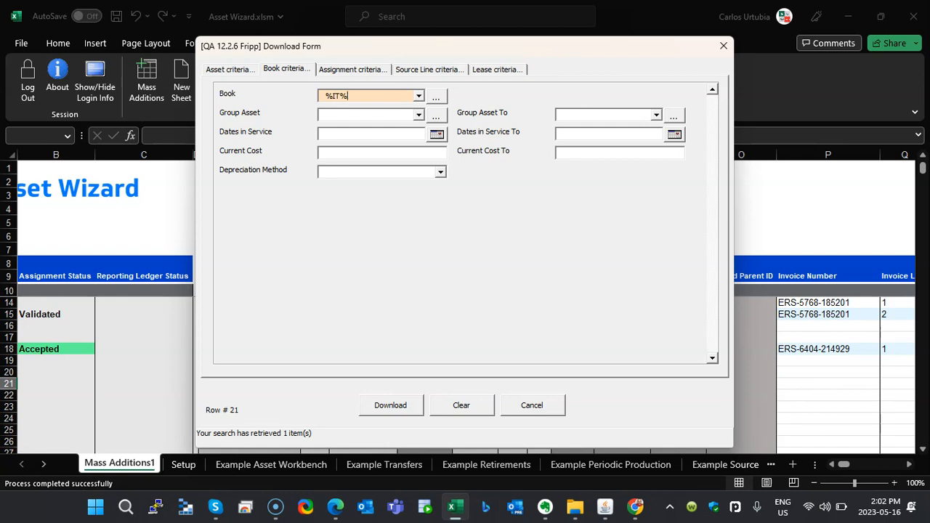
click(418, 96)
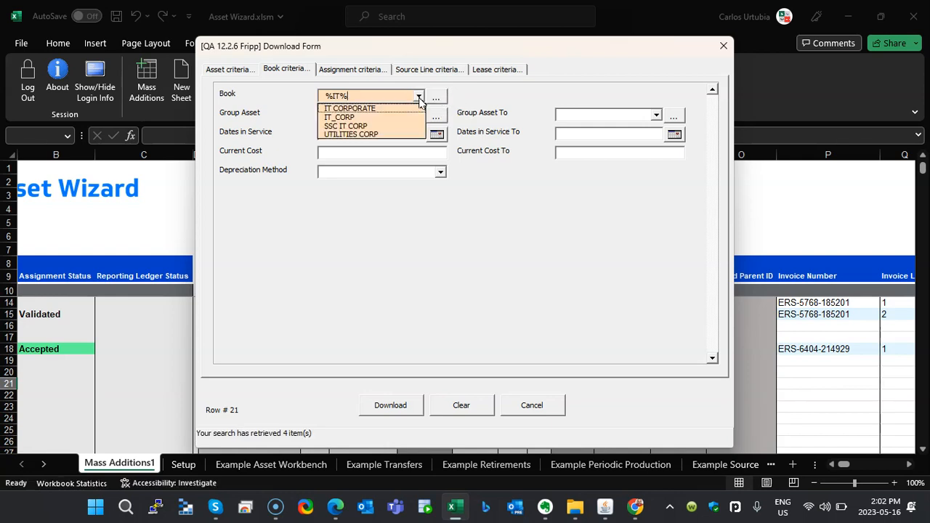
click(382, 117)
click(387, 409)
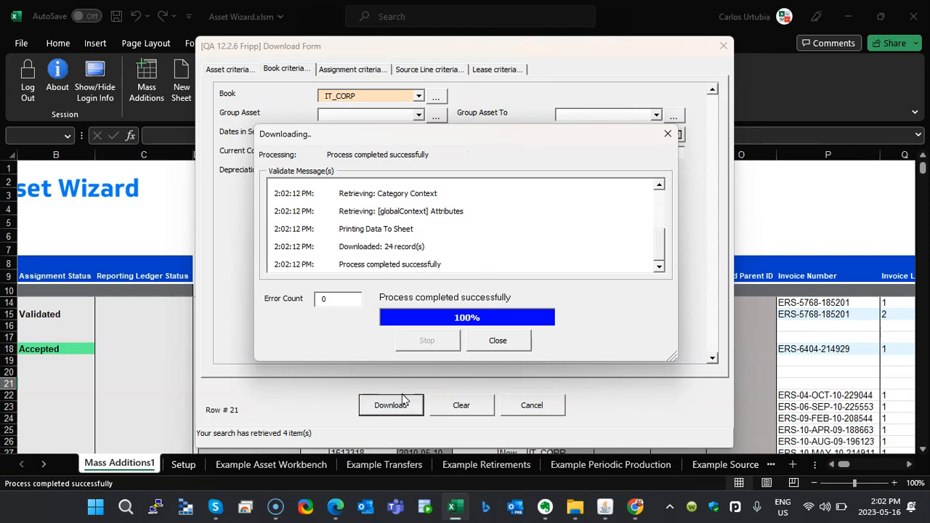
click(498, 340)
Examine the downloaded IT_CORP rows and the mass addition IDs in rows 22 and 23
scroll(471, 380, down, 1)
scroll(471, 380, down, 3)
scroll(472, 381, up, 2)
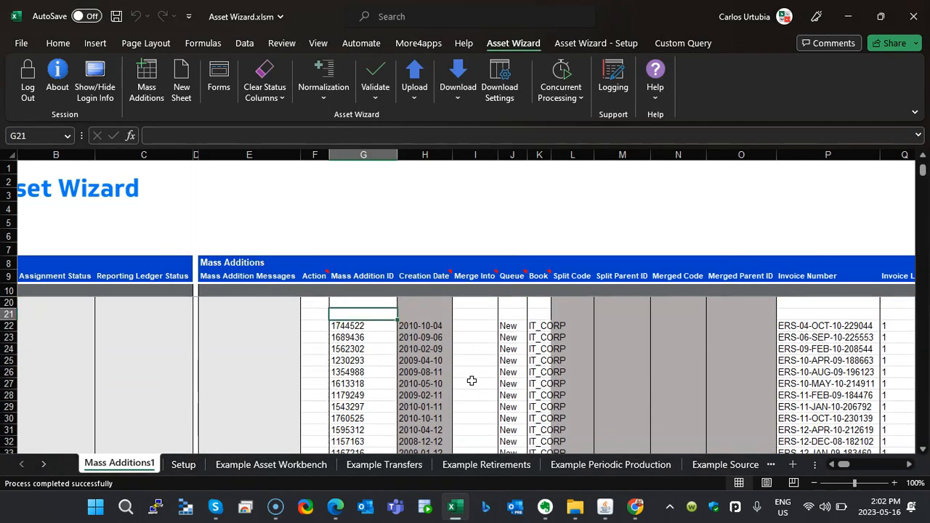
scroll(565, 373, down, 1)
scroll(565, 374, down, 4)
scroll(565, 373, up, 5)
click(371, 325)
click(373, 337)
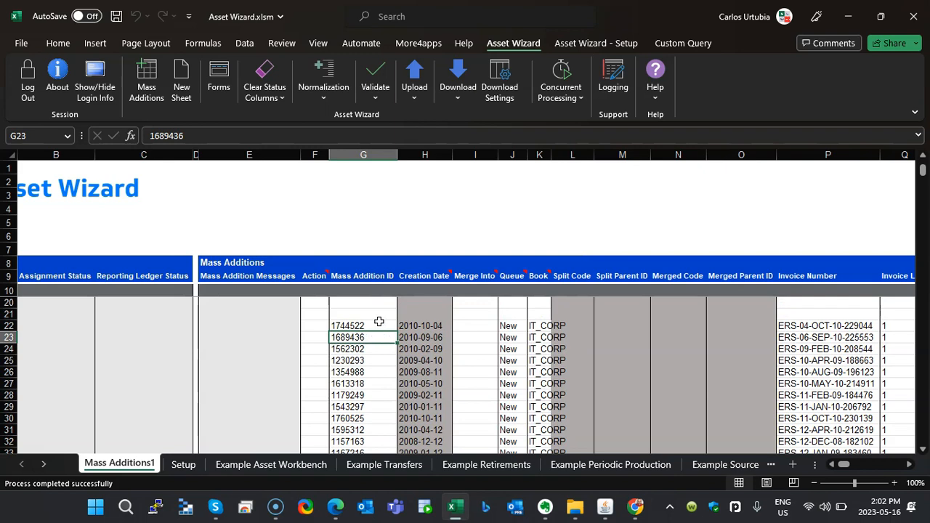
click(362, 326)
click(361, 338)
double_click(214, 134)
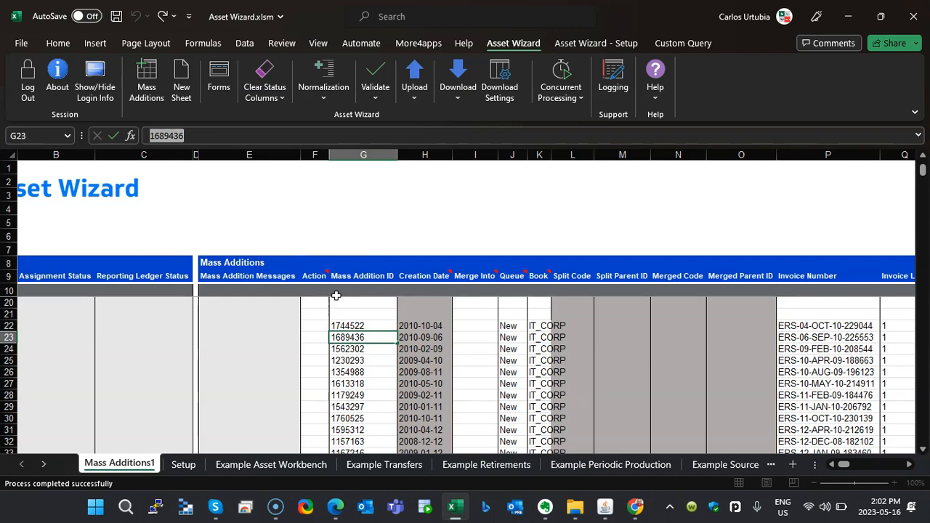
click(358, 323)
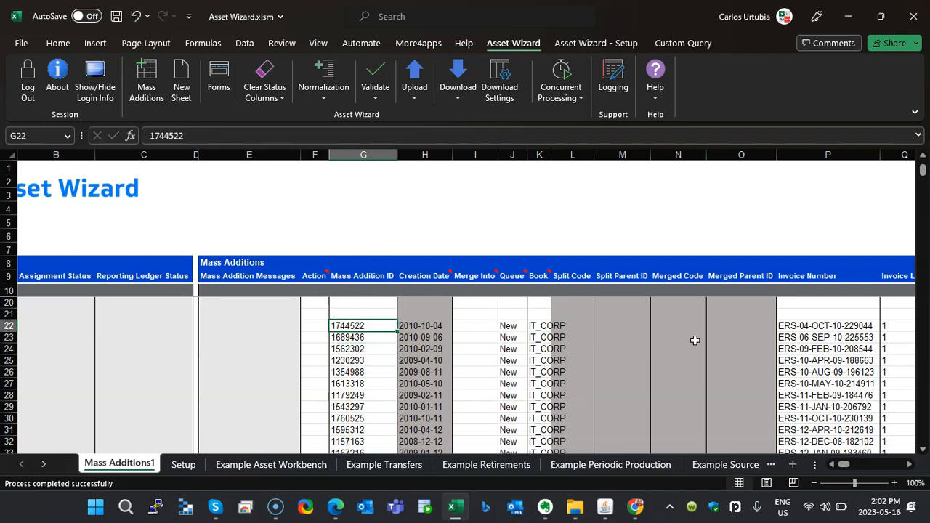
Copy row 23's invoice number, switch to Oracle Applications, and close the open Mass Additions Summary
click(804, 337)
key(ctrl+c)
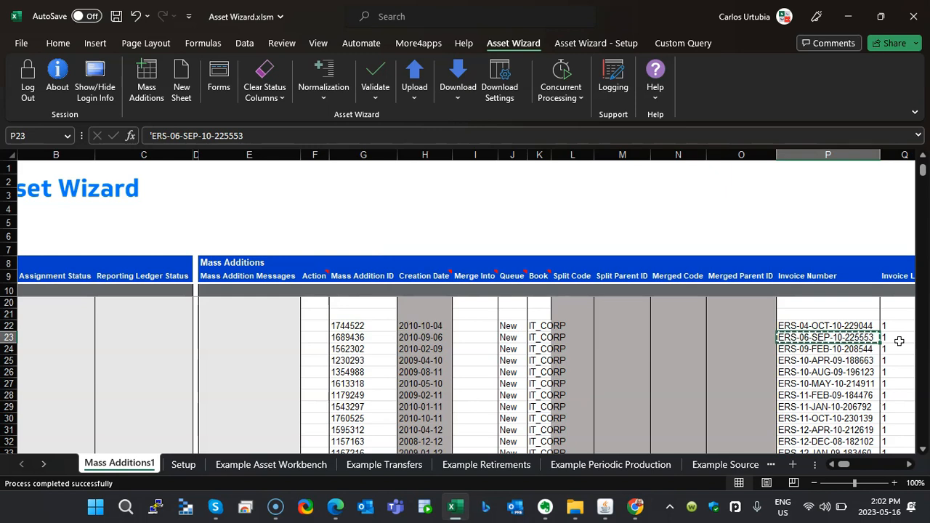
click(604, 507)
click(627, 466)
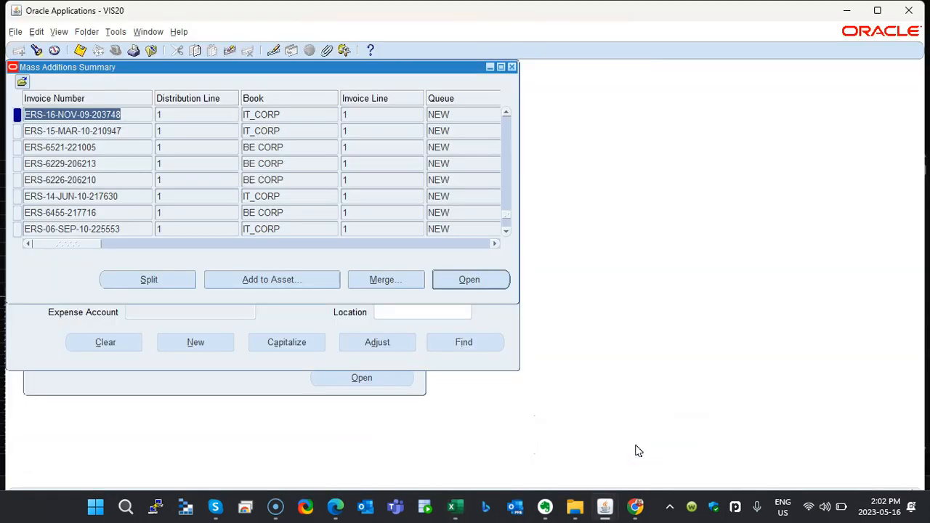
click(511, 67)
Find the mass addition in Prepare Mass Additions using the copied invoice number
click(126, 283)
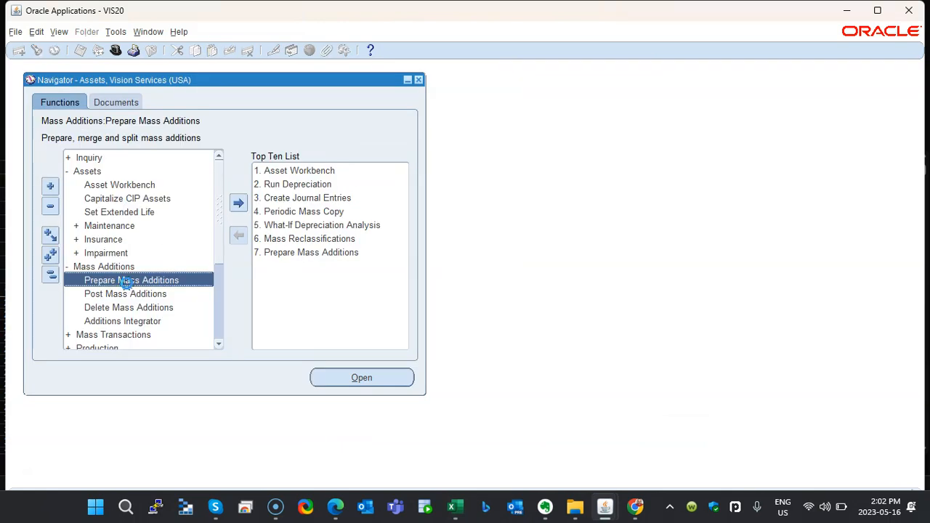
double_click(126, 282)
click(161, 130)
key(ctrl+v)
click(467, 346)
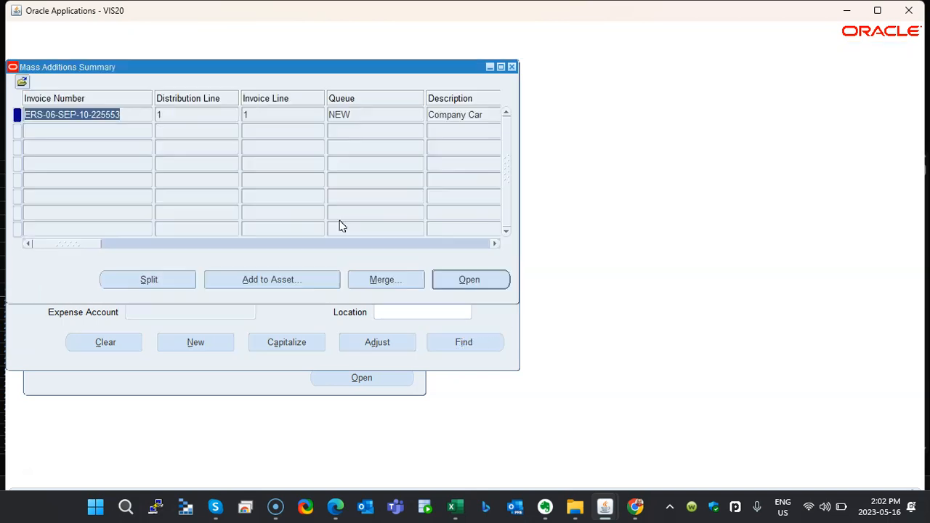
Open the Merge Mass Additions window for the found mass addition and go to its line entries
click(376, 278)
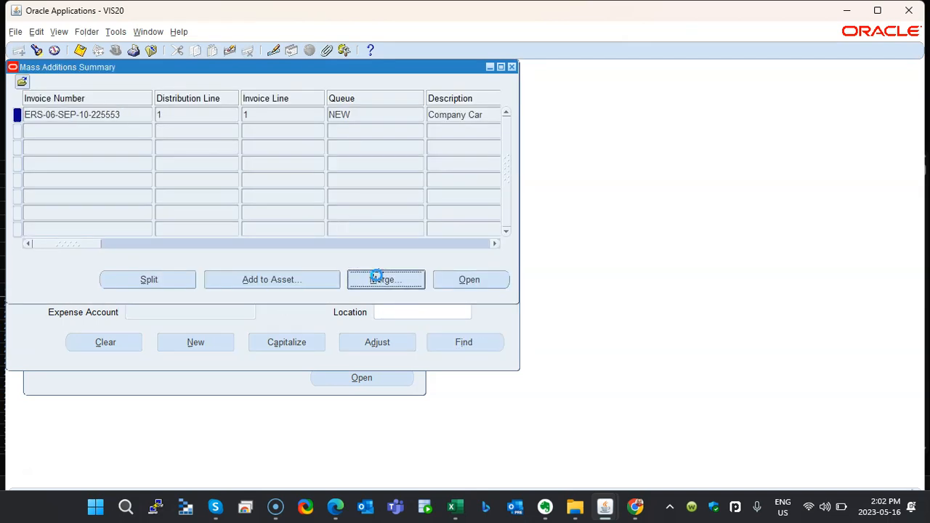
click(97, 232)
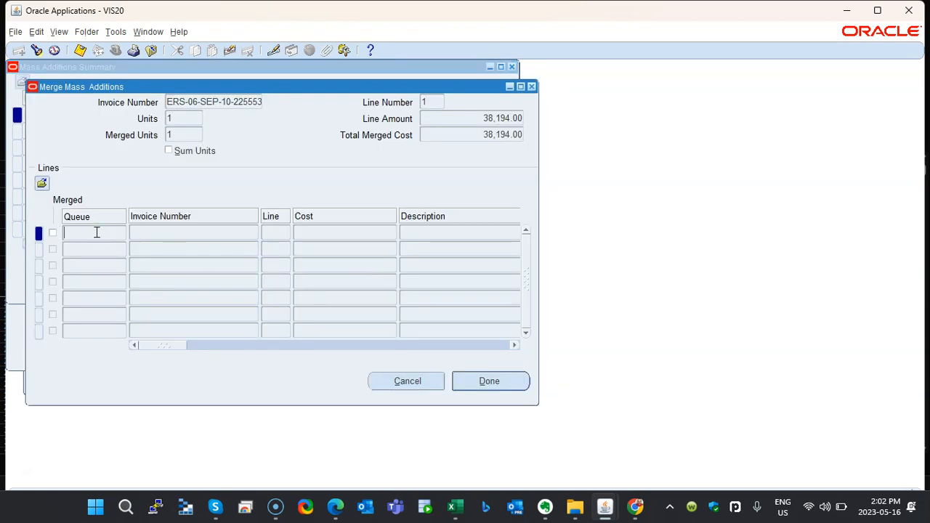
click(94, 234)
key(Tab)
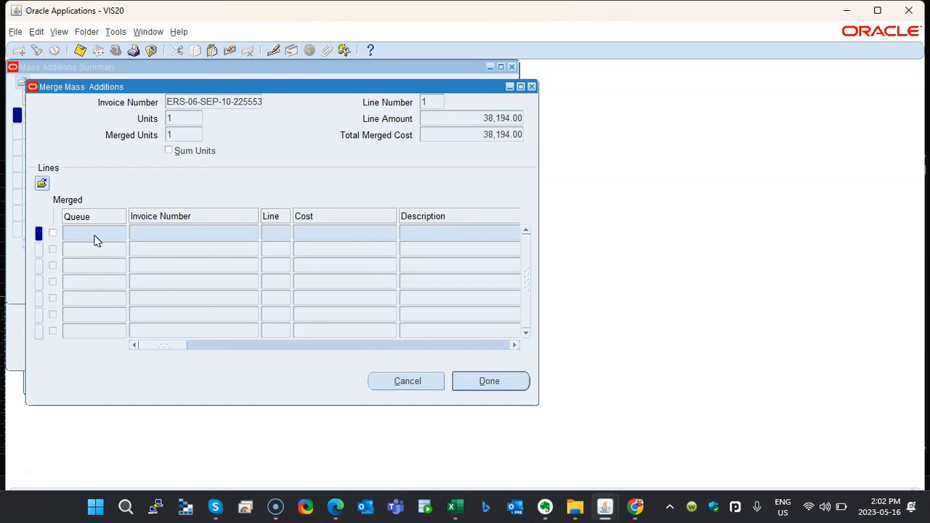
Look up row 22's copied invoice number as a line to merge in Oracle, cancel the merge, and close the summary
key(alt+Tab)
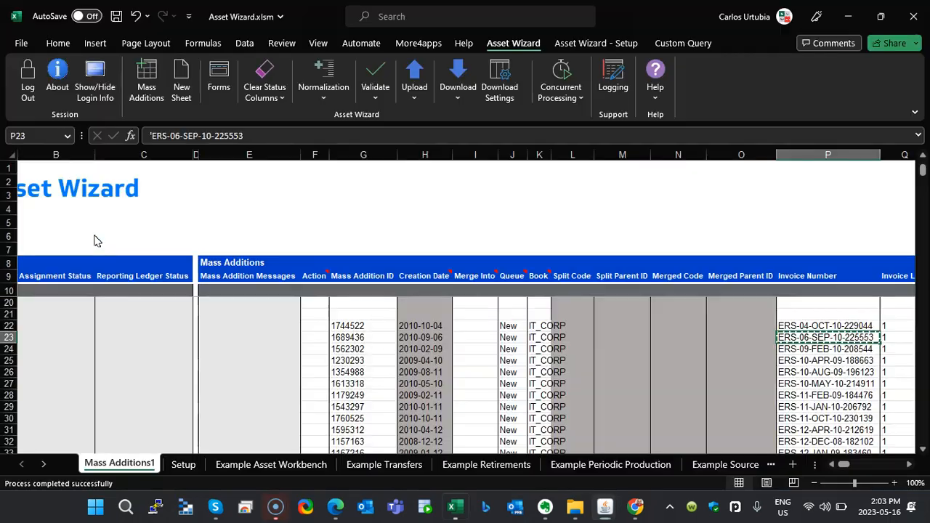
click(830, 327)
key(ctrl+c)
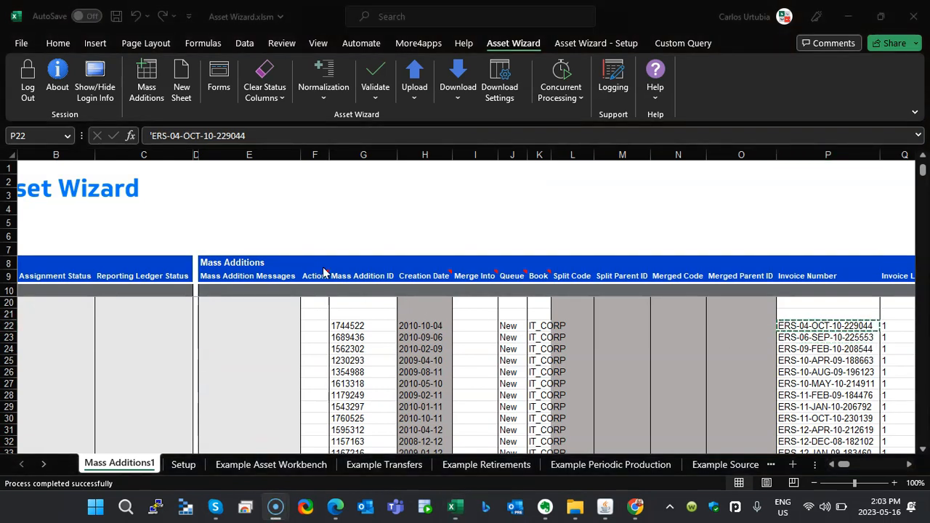
key(alt+Tab)
key(alt+Tab)
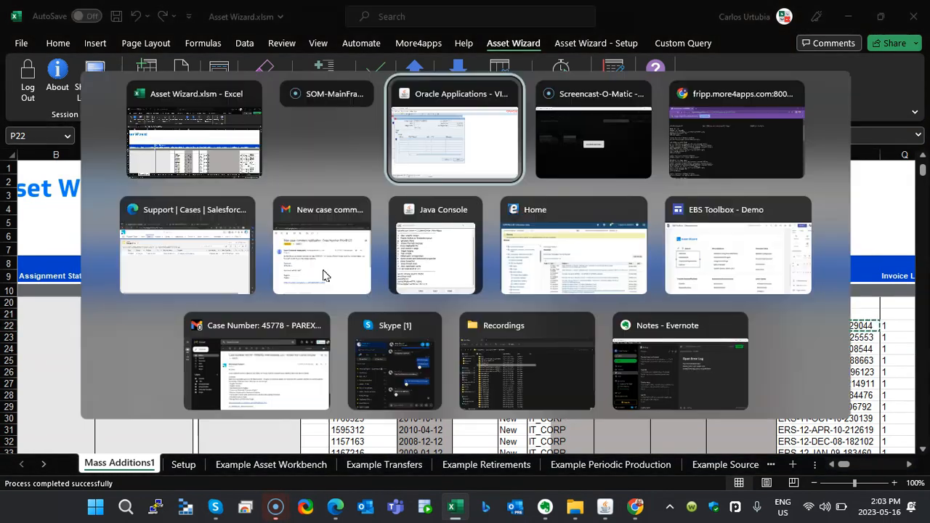
key(ctrl+v)
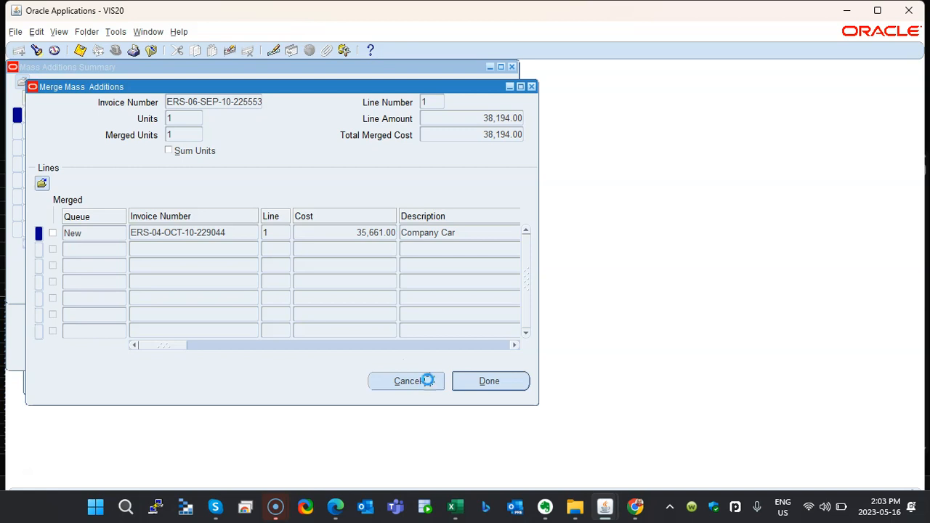
click(427, 379)
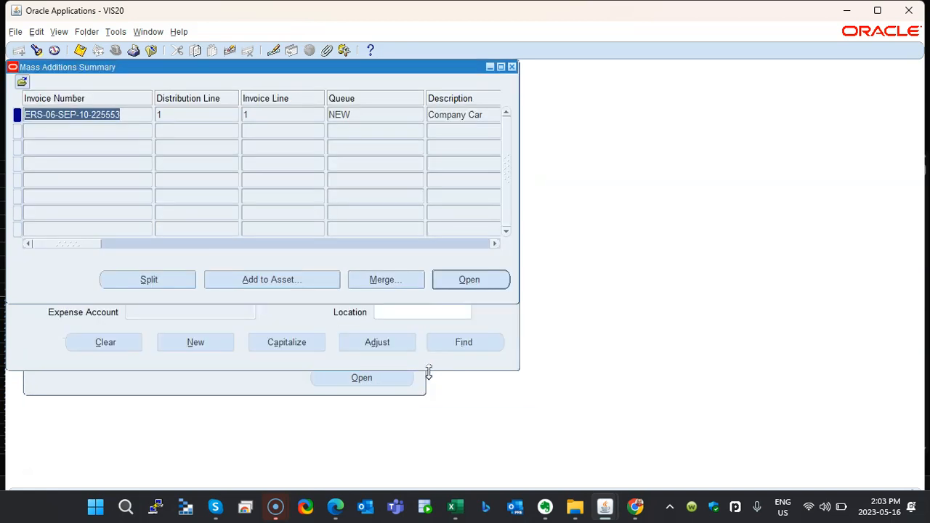
click(512, 67)
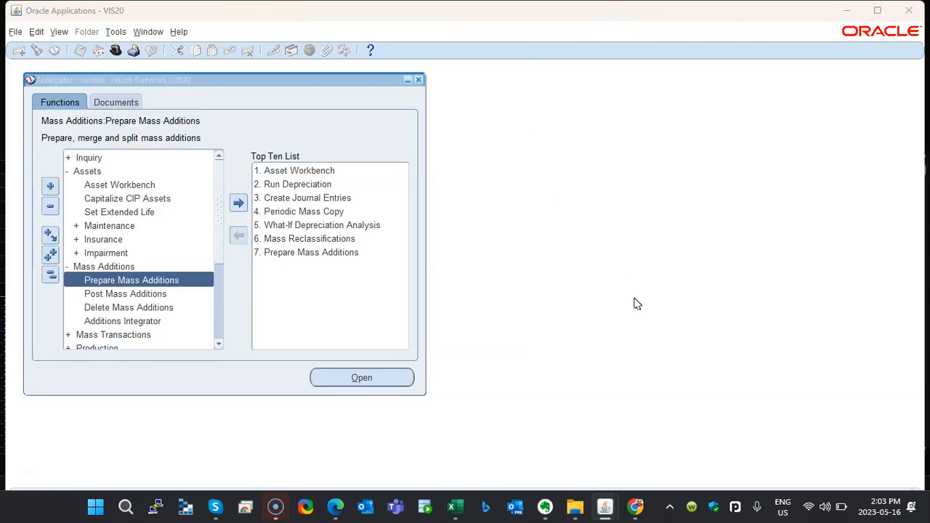
Switch back to the Excel workbook and copy row 23's mass addition ID, 1689436, into row 22's Merge Into cell
key(alt+Tab)
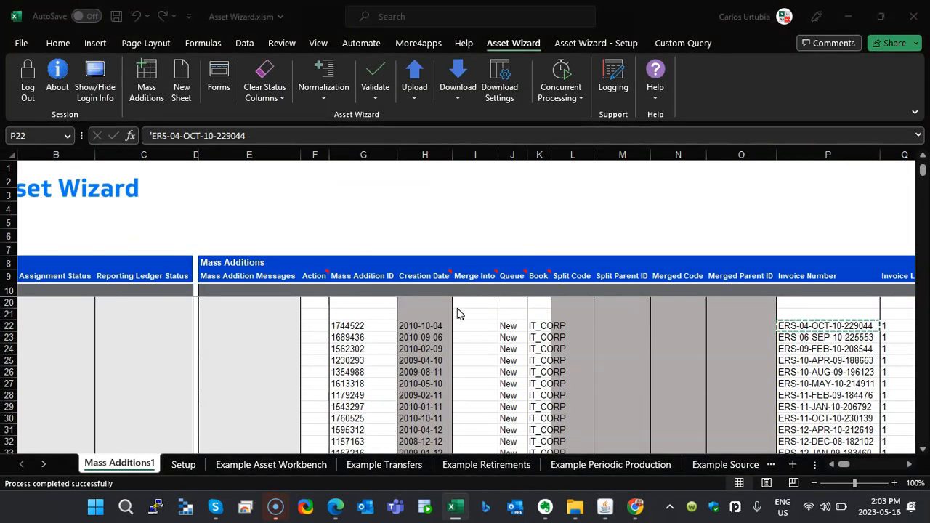
click(361, 338)
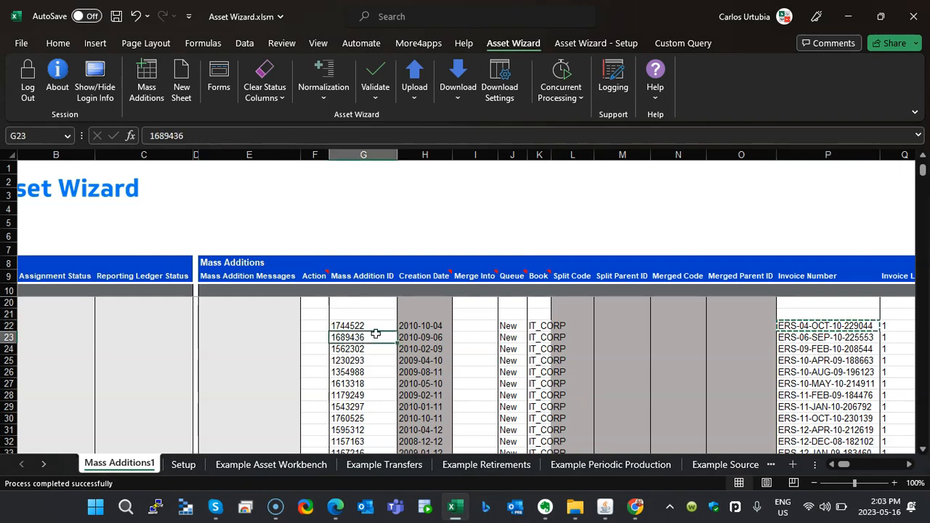
key(ctrl+c)
click(483, 317)
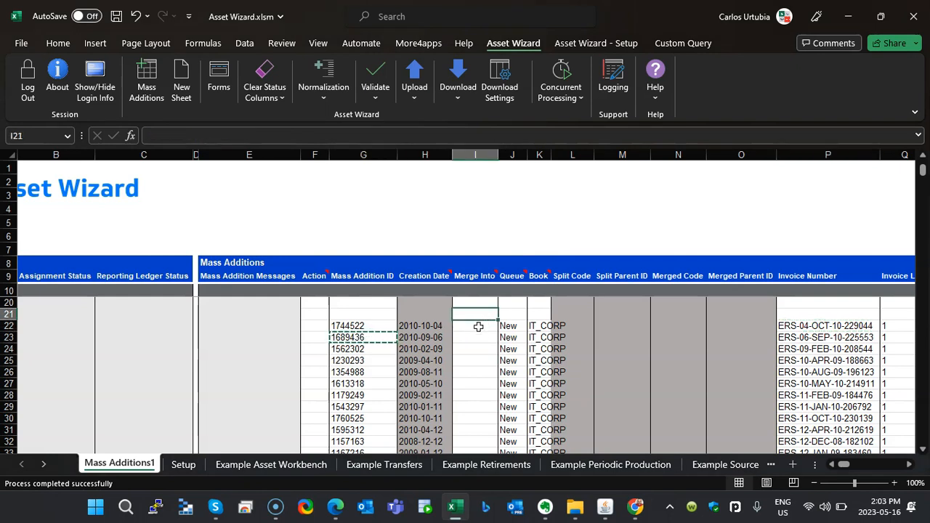
click(481, 325)
key(Return)
Set the Action of row 22 to Merge
key(Left)
key(Left)
key(Left)
key(Left)
key(Right)
text(MErge)
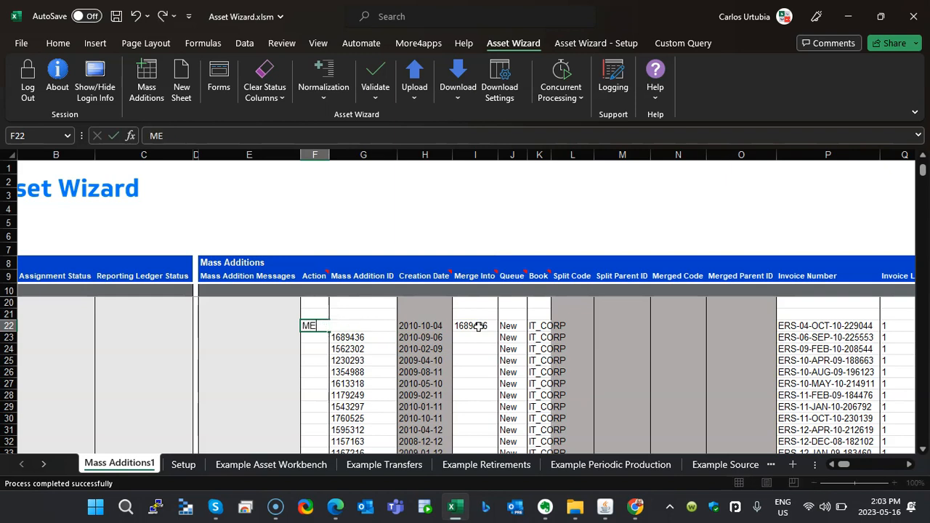
key(ctrl+y)
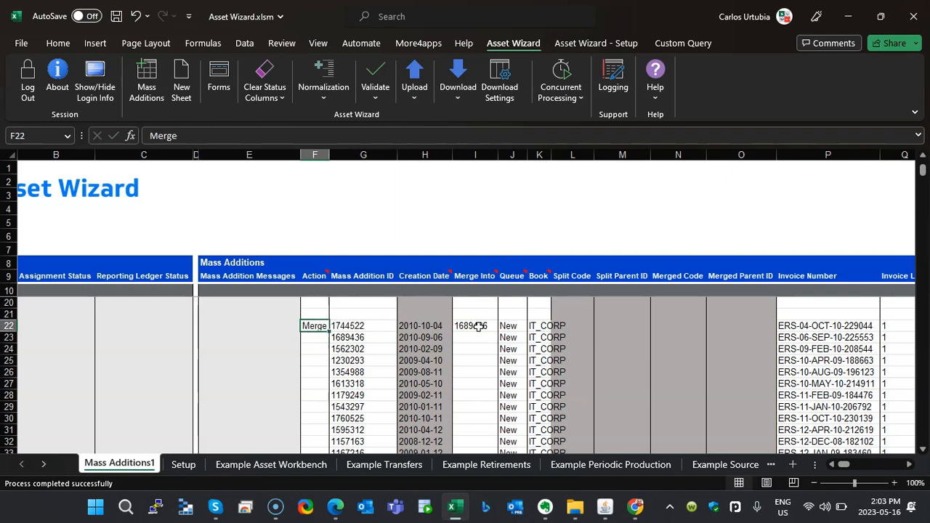
Upload only the selected row 22 to Oracle, close the processing window, and check the row's mass addition status
click(414, 80)
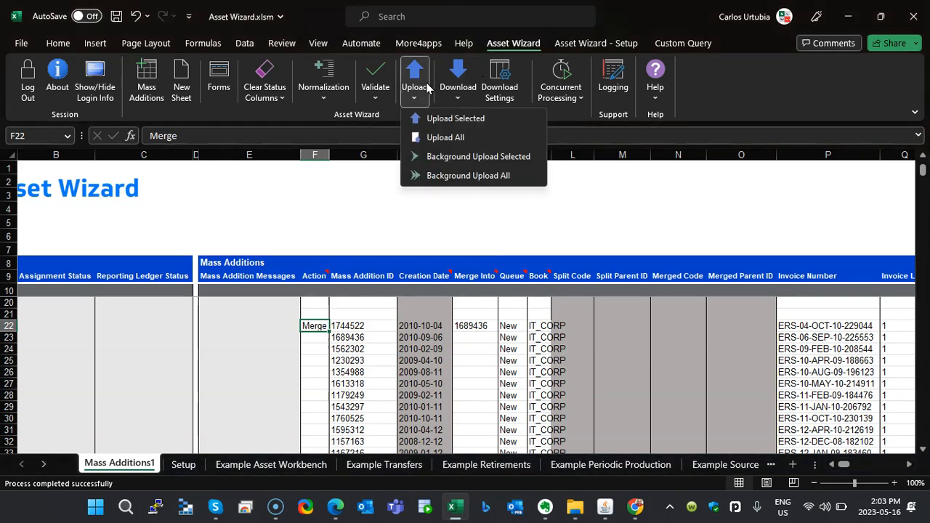
click(447, 118)
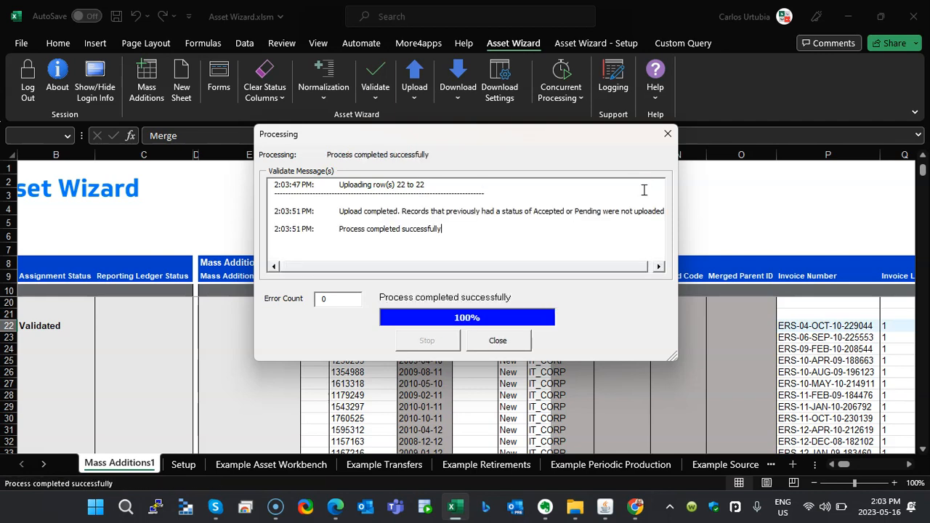
click(498, 340)
key(Left)
key(Left)
key(Left)
key(Left)
key(Left)
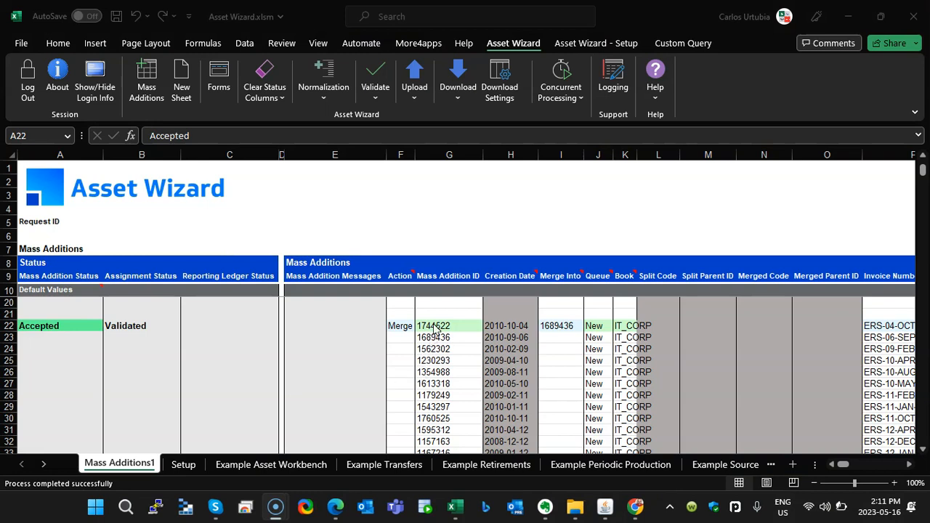
Generate a new sheet in the Mass Additions mode and dismiss the confirmation
click(434, 325)
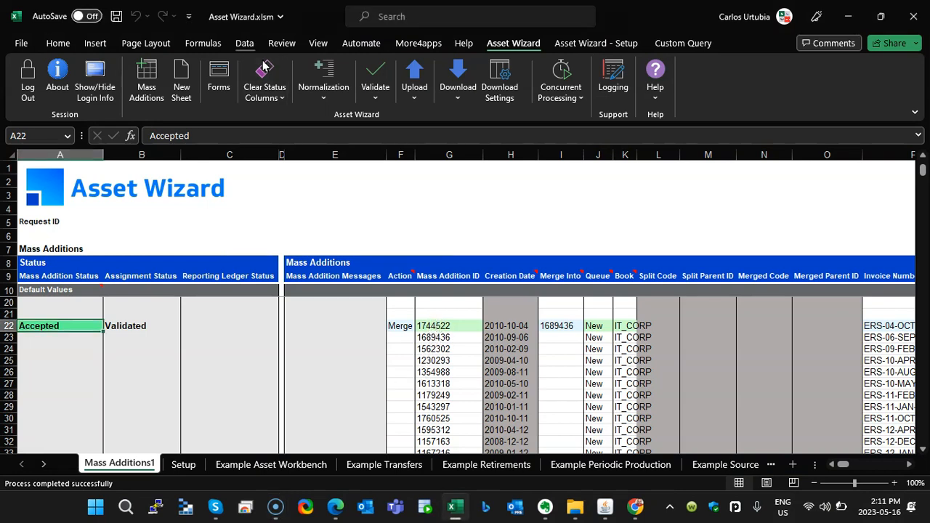
click(159, 91)
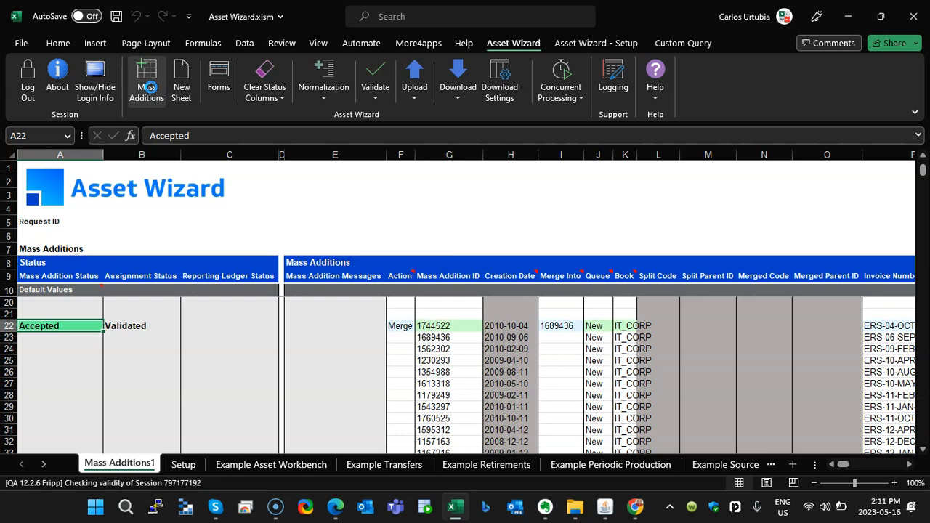
click(525, 284)
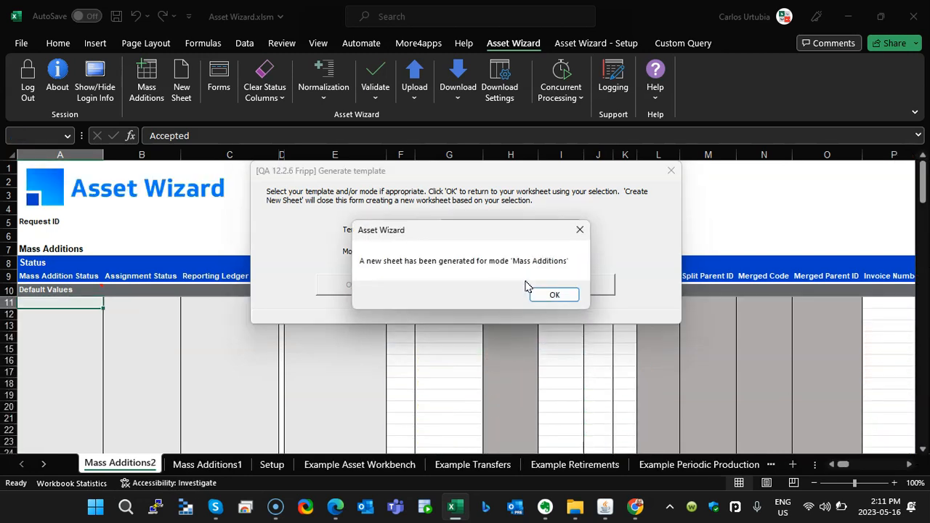
click(551, 292)
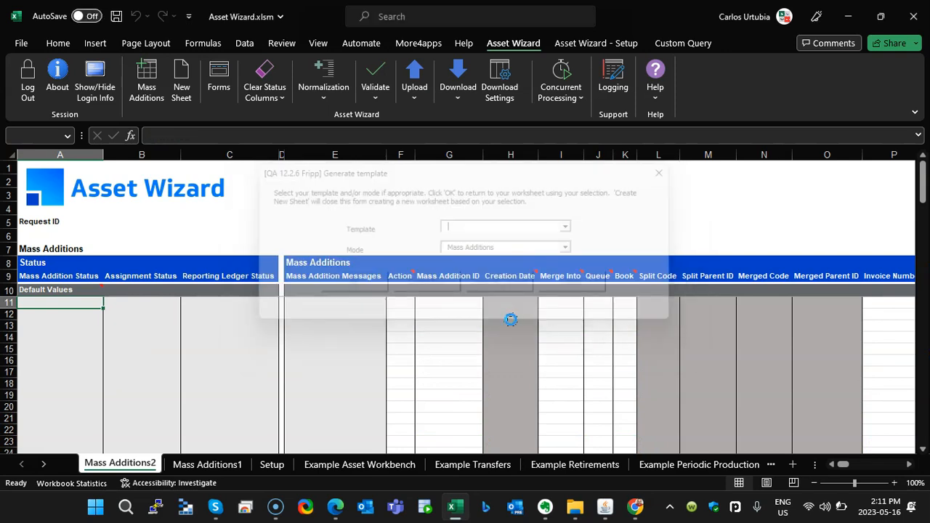
Copy the invoice numbers of rows 22 and 23 on Mass Additions1 into the Invoice Number column of Mass Additions2, starting at row 12
click(208, 465)
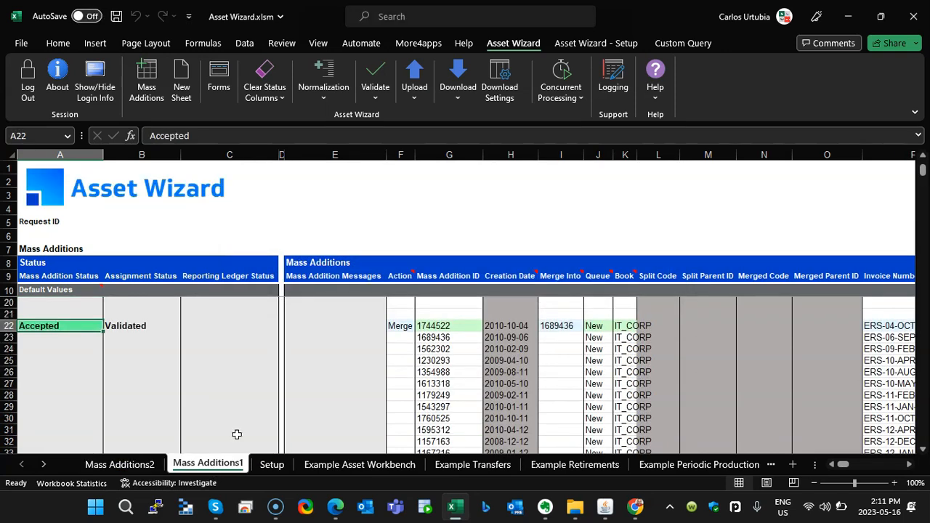
click(429, 327)
drag(428, 327, 433, 338)
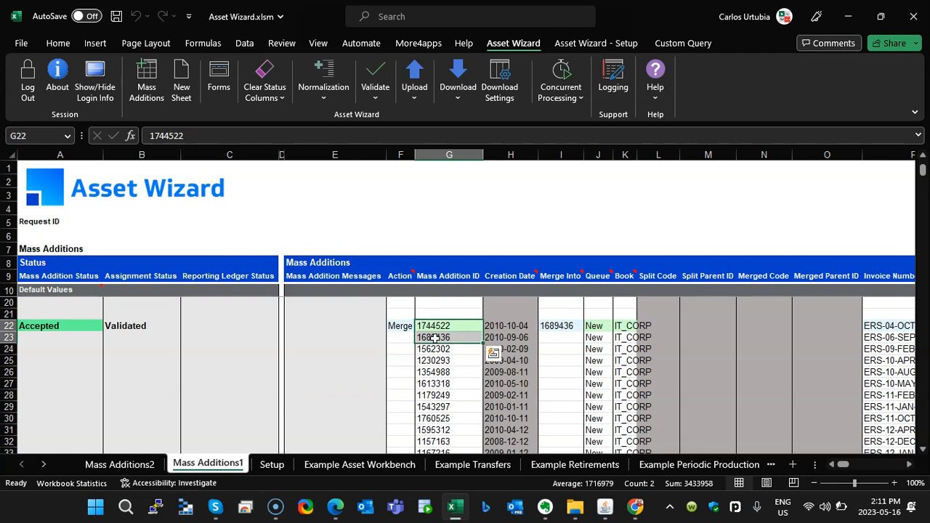
click(493, 353)
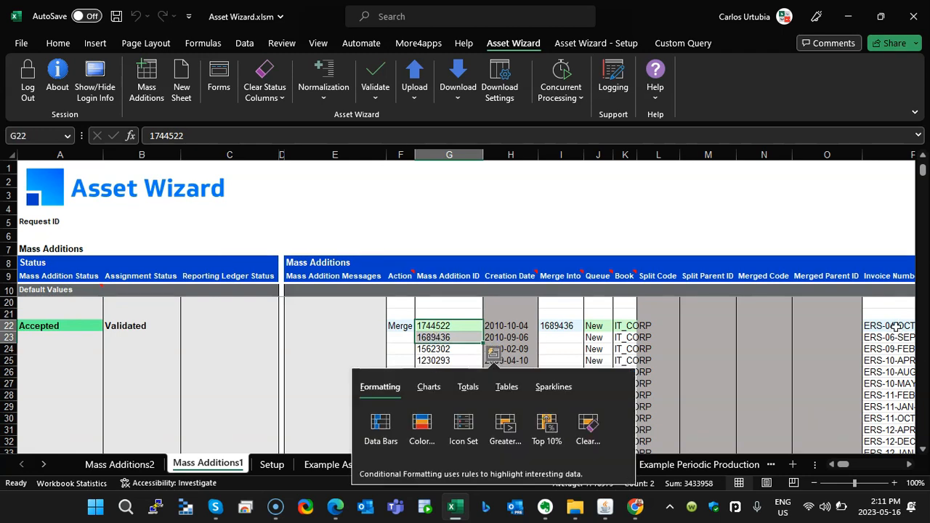
click(892, 325)
drag(892, 325, 893, 338)
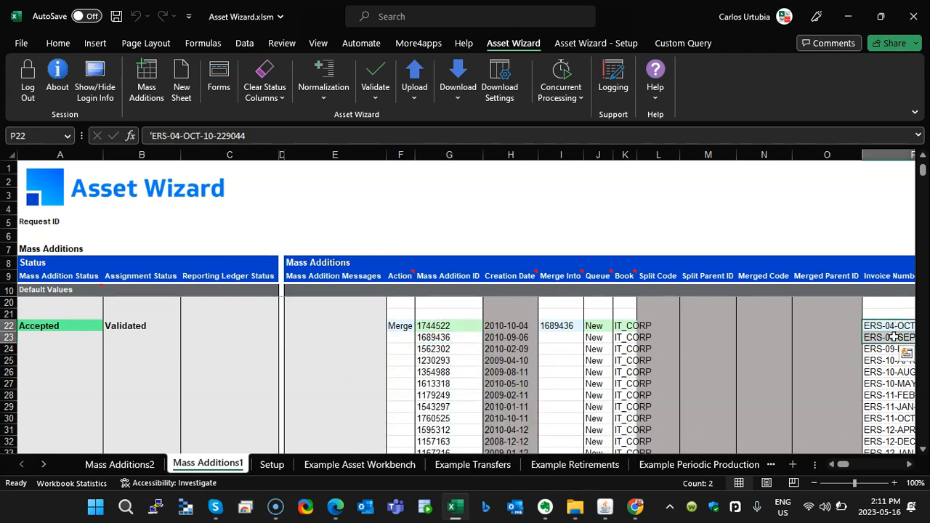
key(ctrl+c)
click(111, 464)
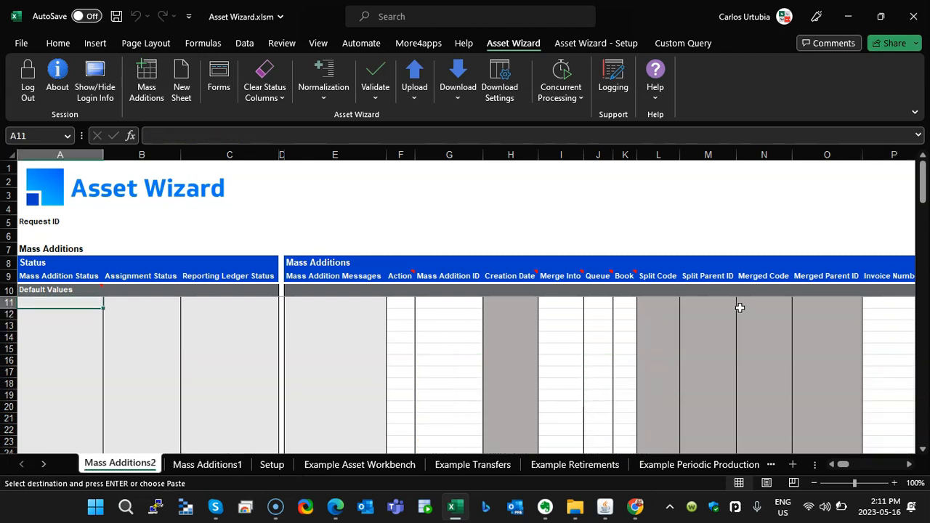
click(898, 311)
key(Return)
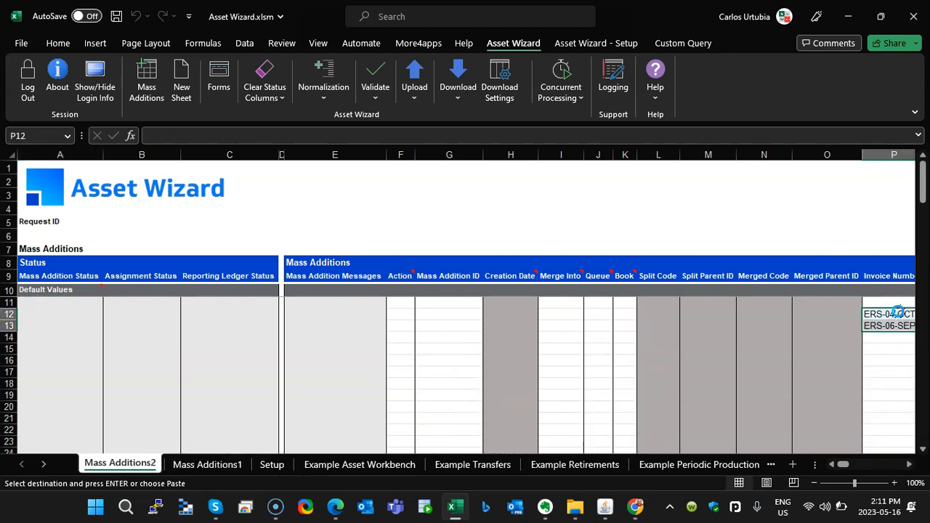
Download the mass additions matching the invoice numbers on the sheet and clear the download criteria
click(456, 93)
click(485, 135)
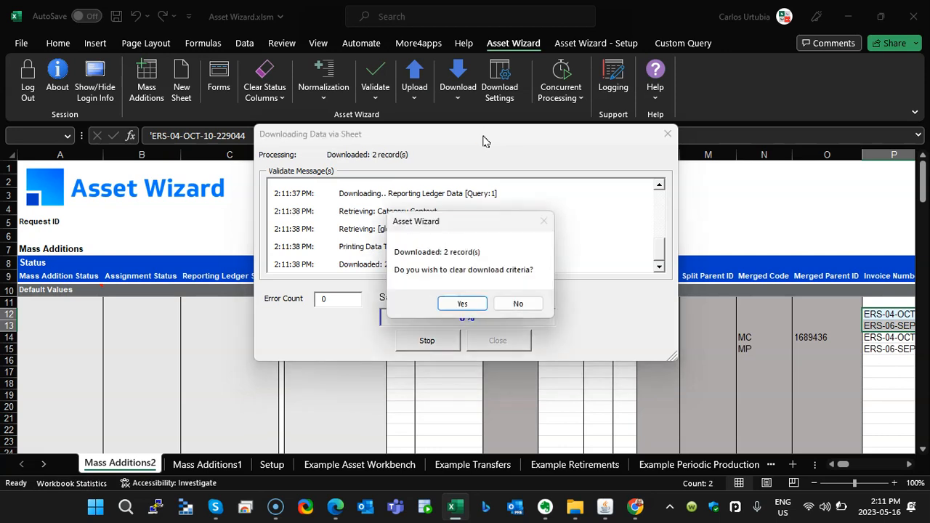
click(463, 303)
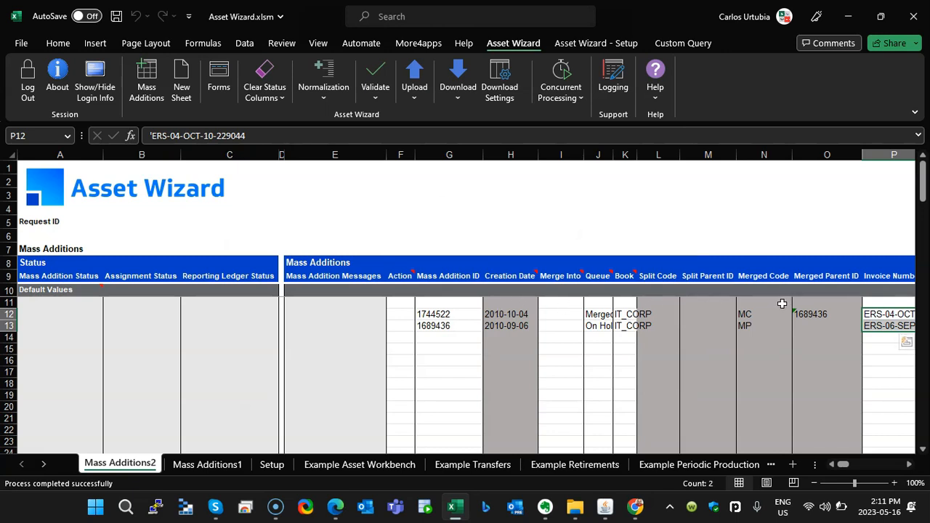
Review the Merged Code and Merged Parent ID of the downloaded rows against the Merge Into value on Mass Additions1
click(746, 326)
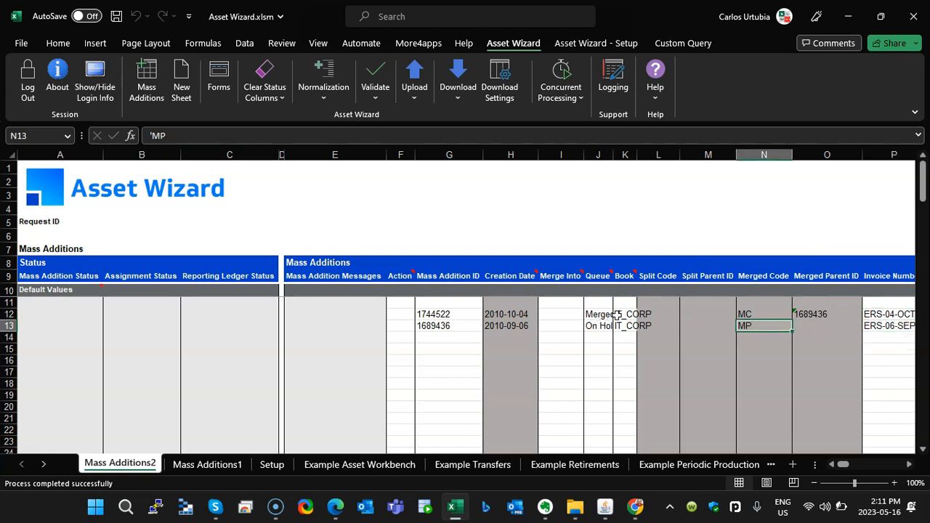
click(772, 313)
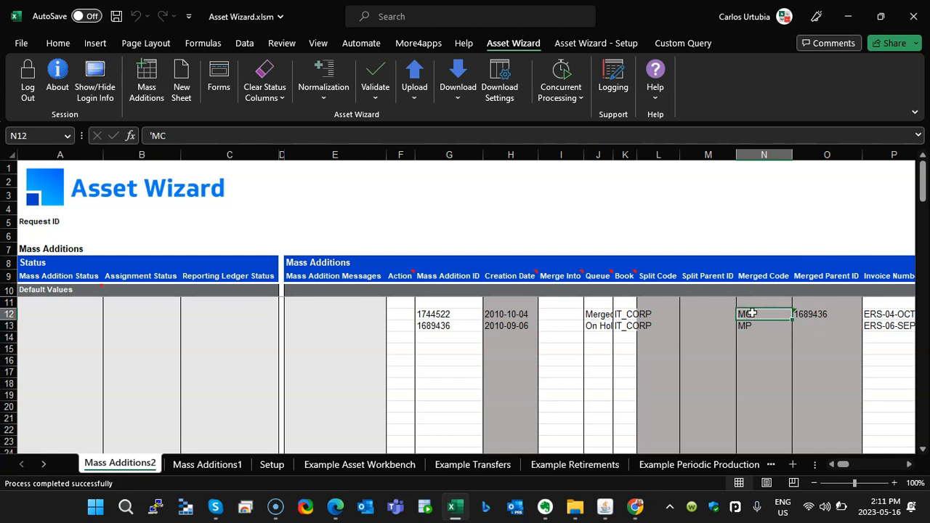
click(831, 313)
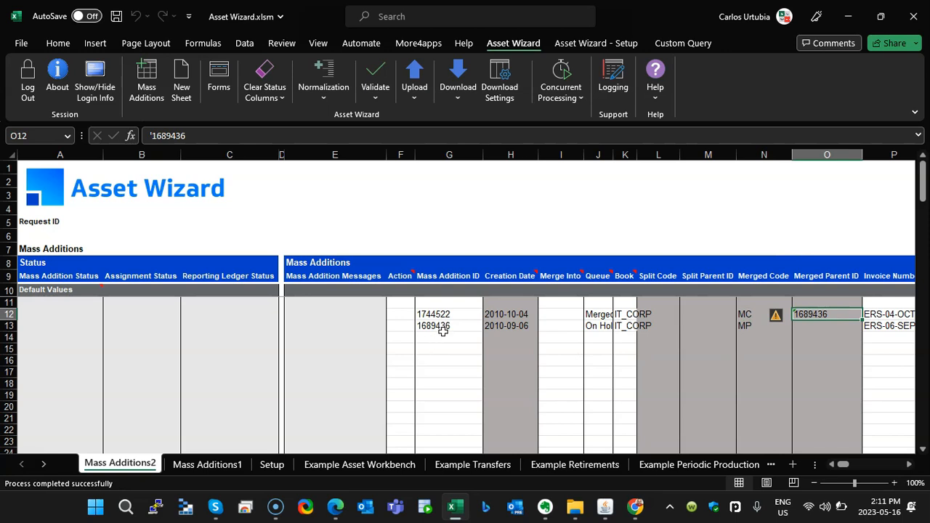
click(207, 469)
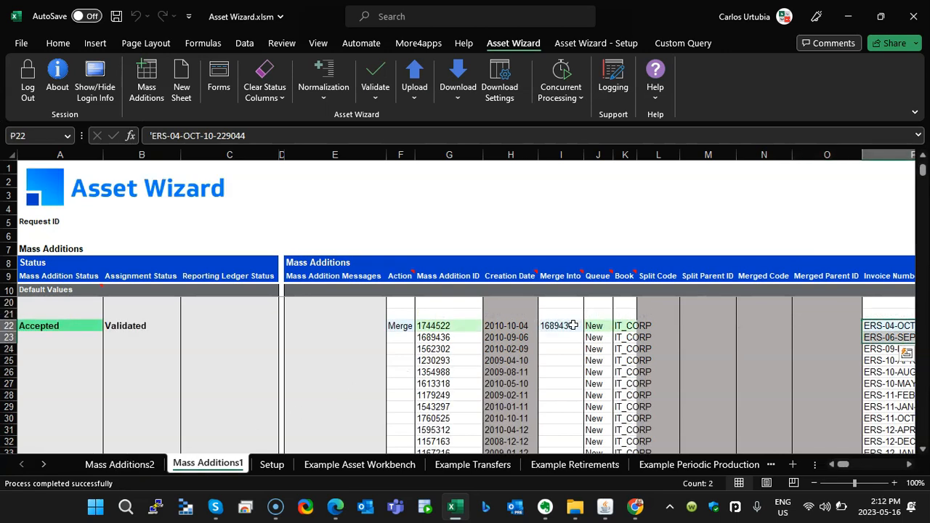
click(138, 470)
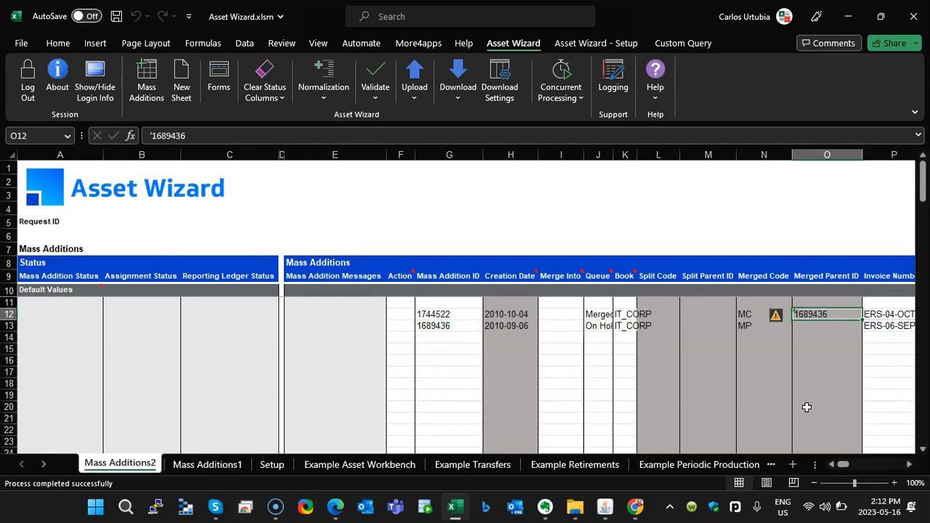
Look through the further columns of row 12 on Mass Additions2 and copy that row's invoice number
key(Right)
key(Right)
key(Right)
key(Right)
key(Right)
key(Right)
key(Right)
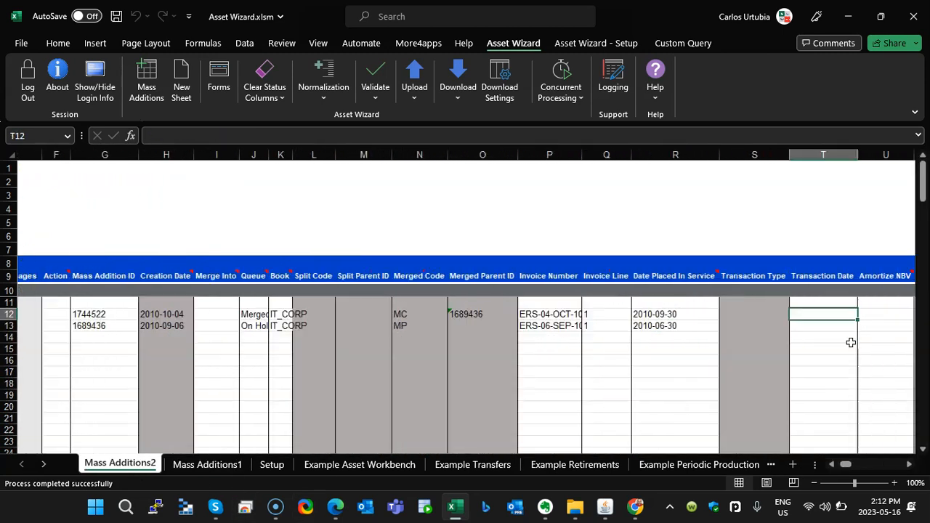
key(Left)
key(Left)
key(Left)
key(Left)
key(Left)
key(Left)
key(ctrl+c)
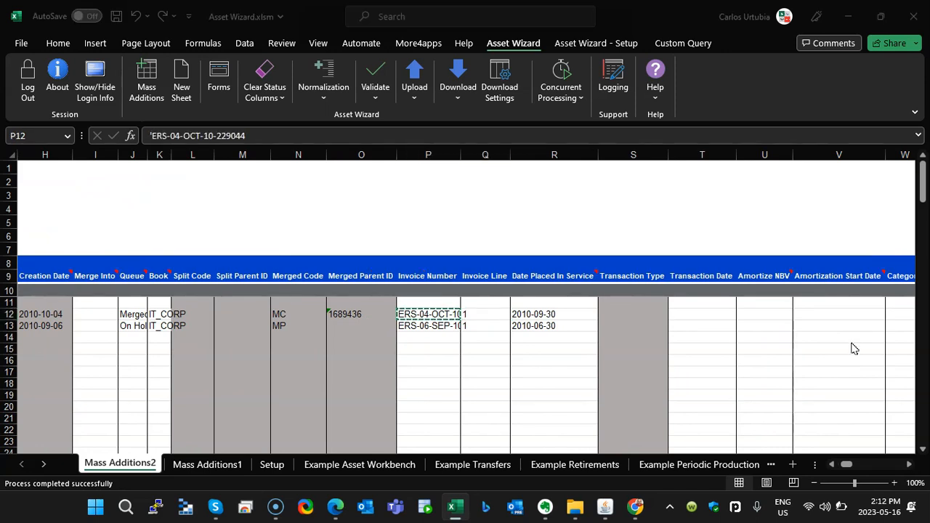
Switch to Oracle Applications, open Prepare Mass Additions, and find the mass addition by the copied invoice number
key(alt+Tab)
key(alt+Tab)
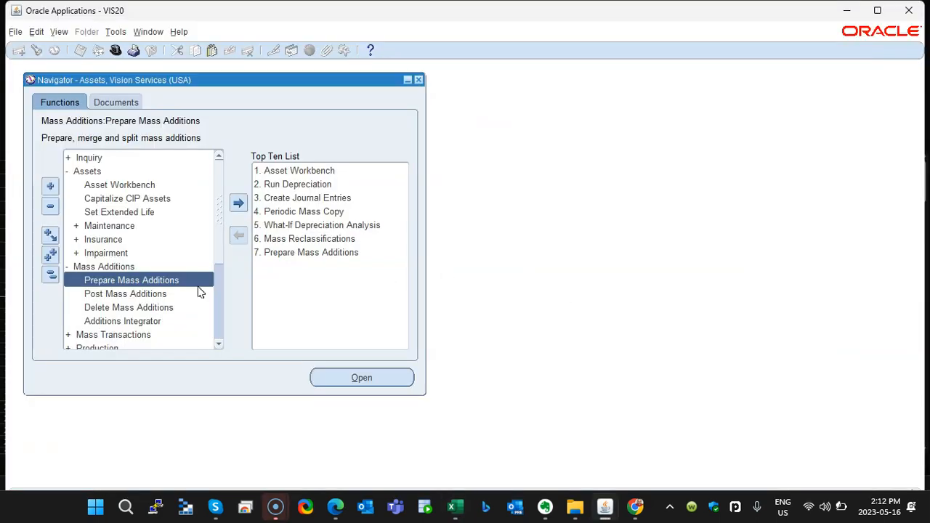
click(152, 281)
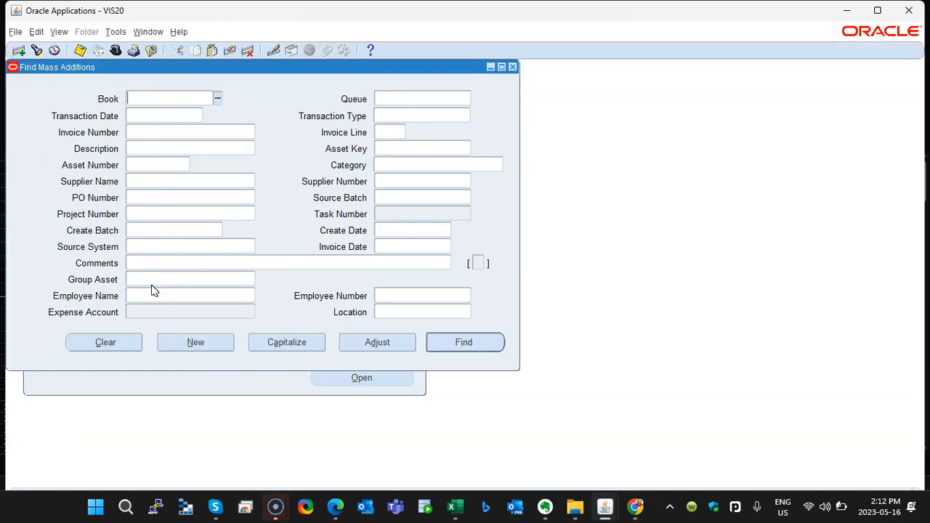
click(173, 133)
key(ctrl+v)
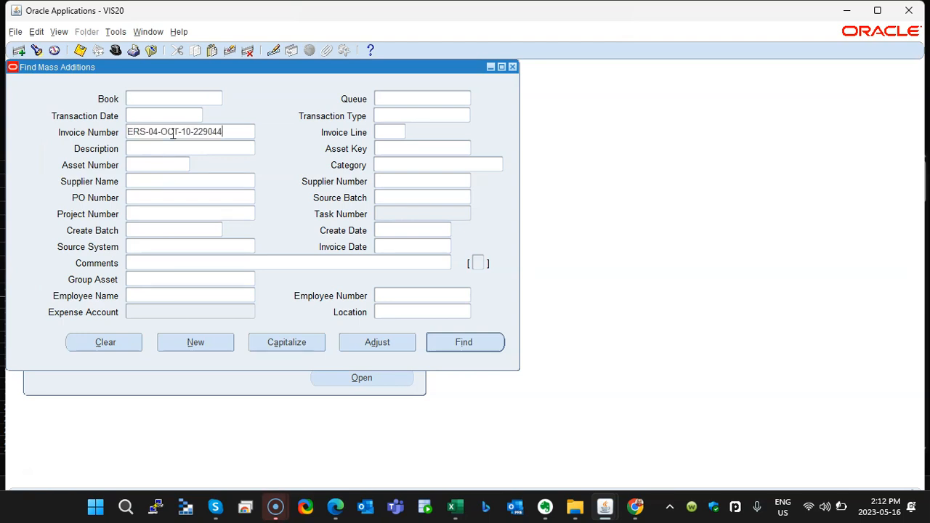
click(459, 343)
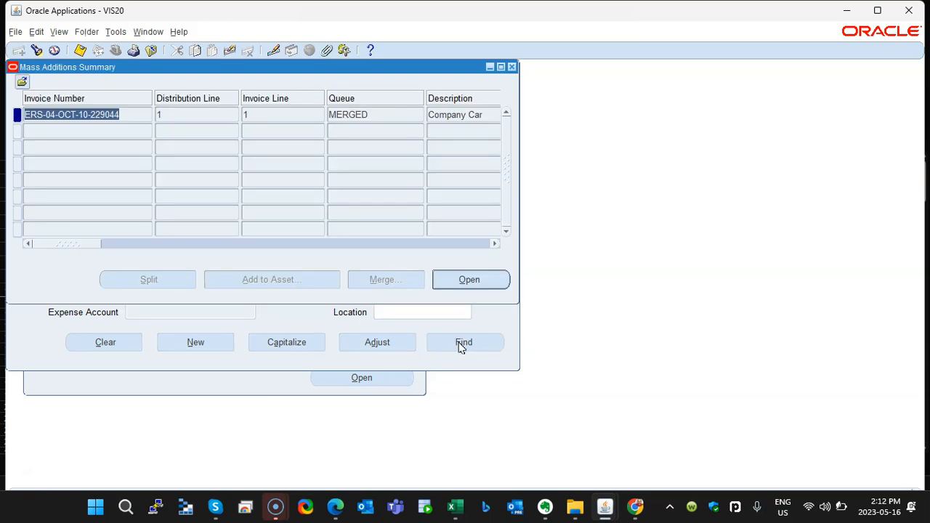
mouse_move(70, 247)
mouse_down()
mouse_move(101, 245)
mouse_move(77, 250)
mouse_up()
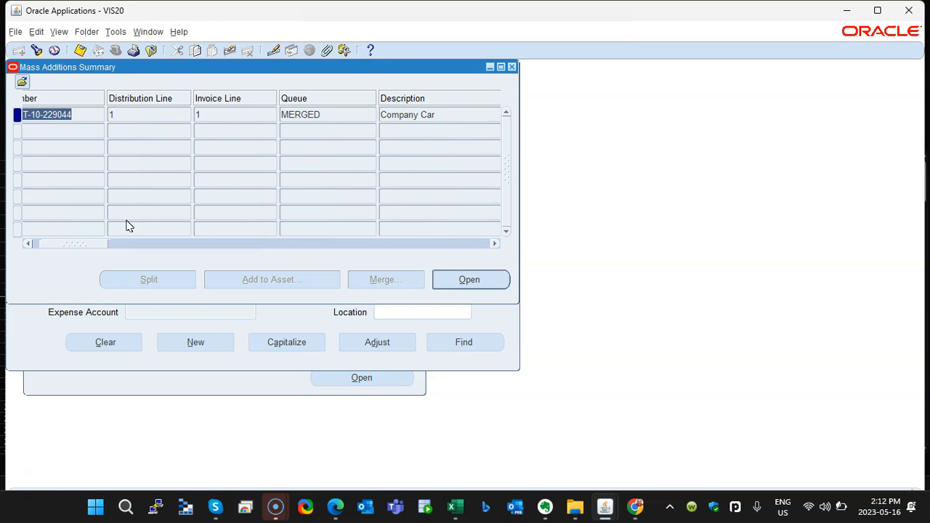
Copy row 13's invoice number from the Excel workbook and find that mass addition in Oracle
key(alt+Tab)
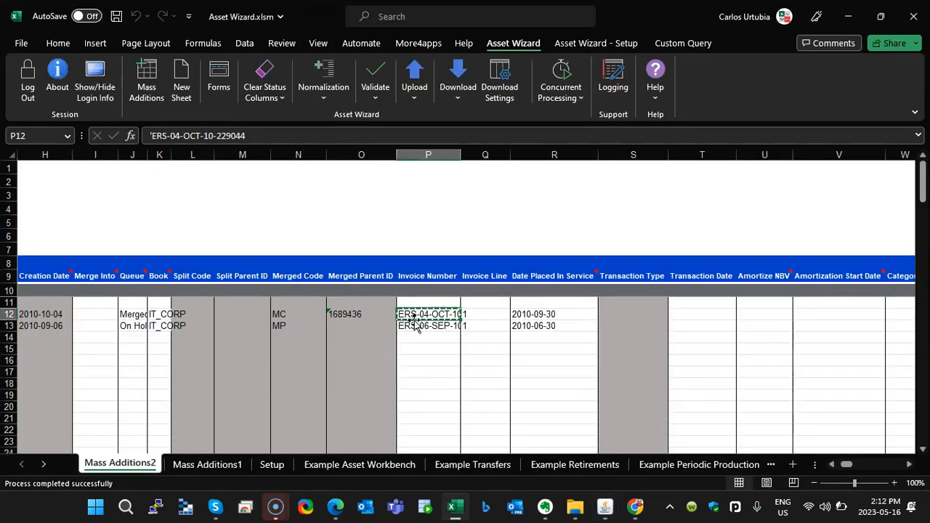
click(432, 326)
key(ctrl+c)
key(alt+Tab)
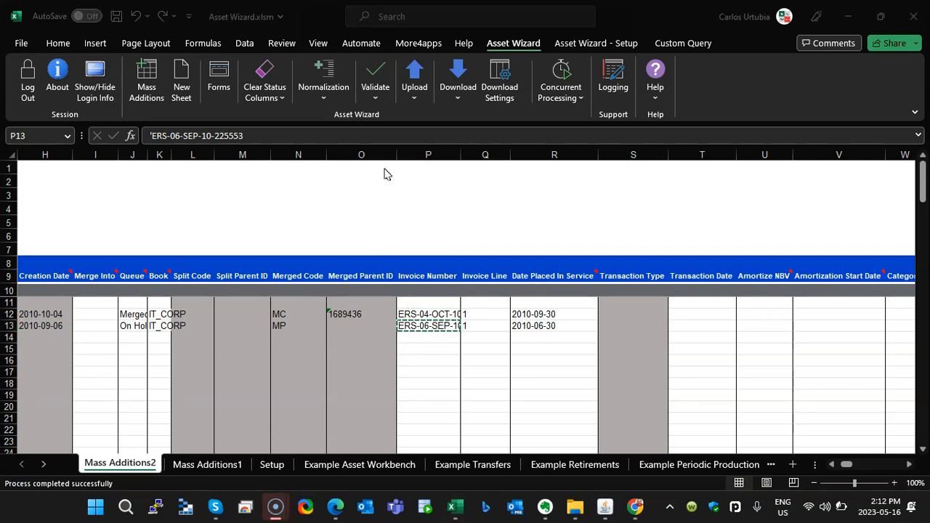
key(alt+Tab)
key(alt+Tab)
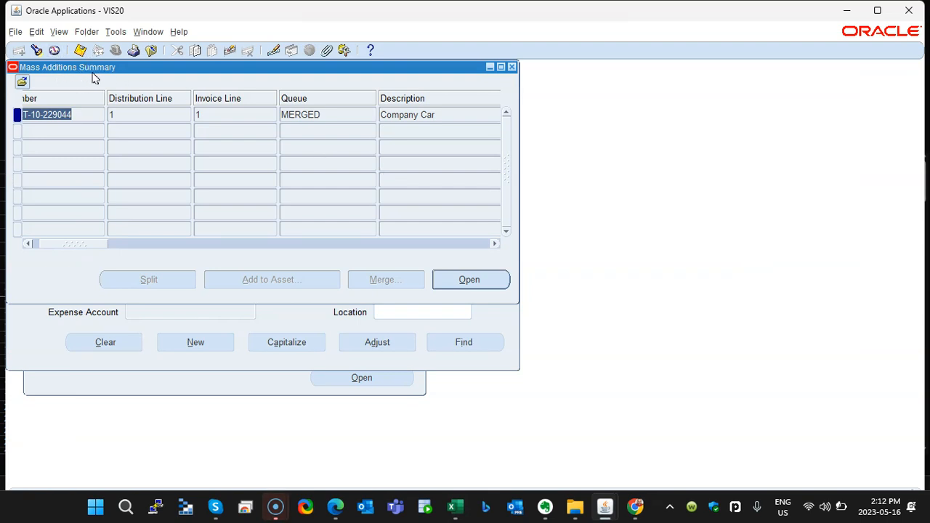
click(37, 50)
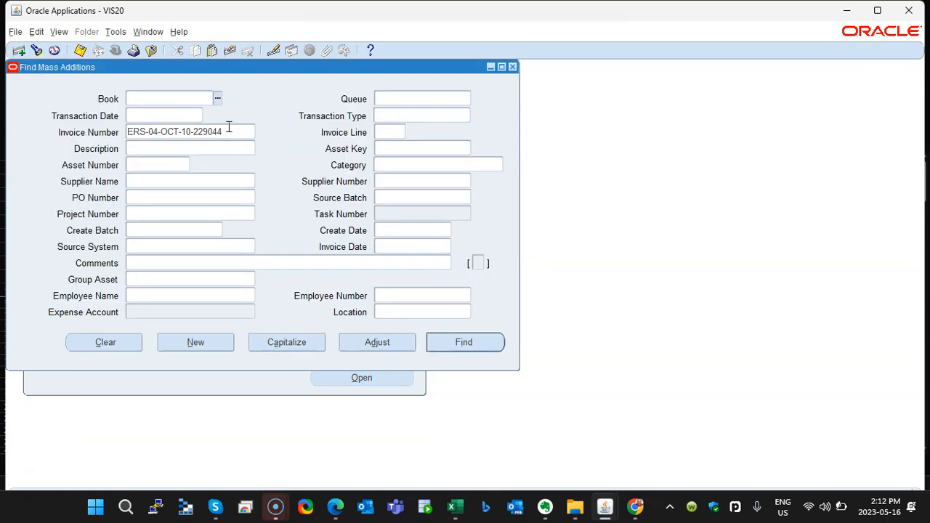
double_click(234, 128)
key(ctrl+v)
click(463, 340)
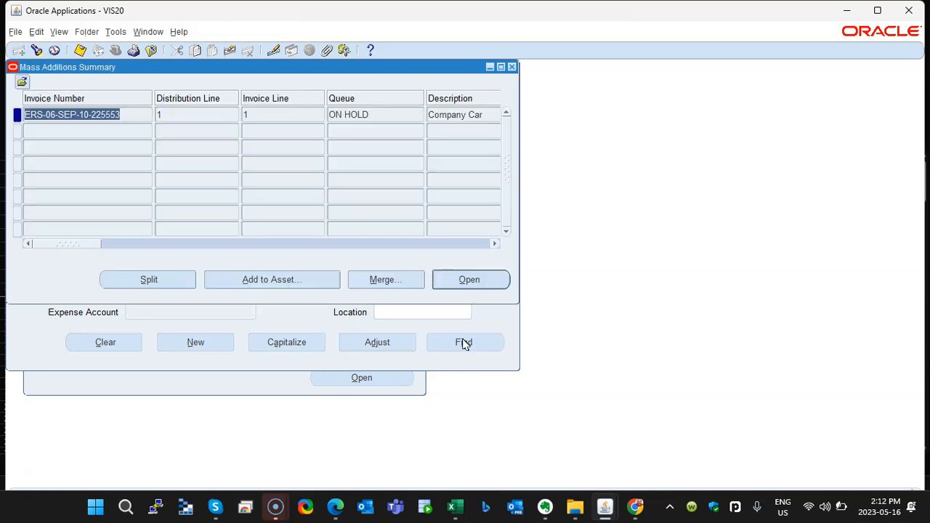
Open the found mass addition to review its details, close it, and switch back to the Excel workbook
click(453, 280)
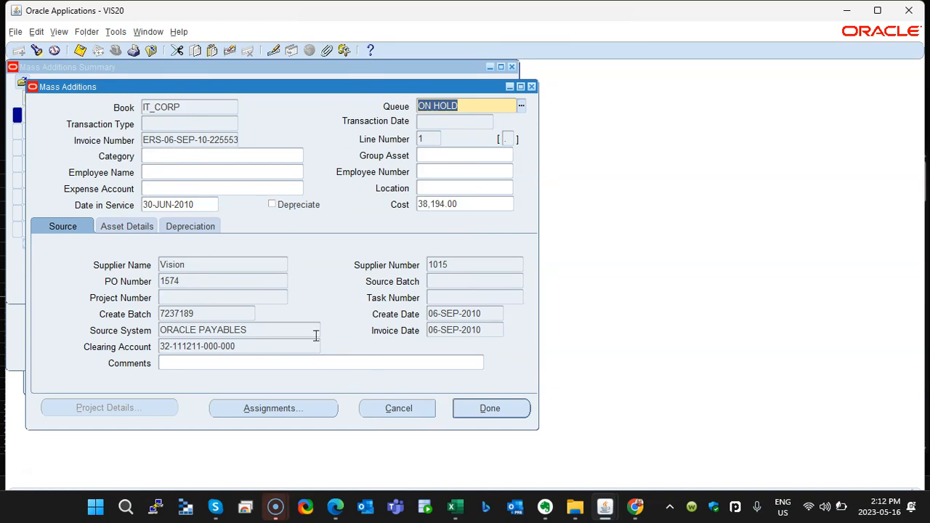
click(532, 87)
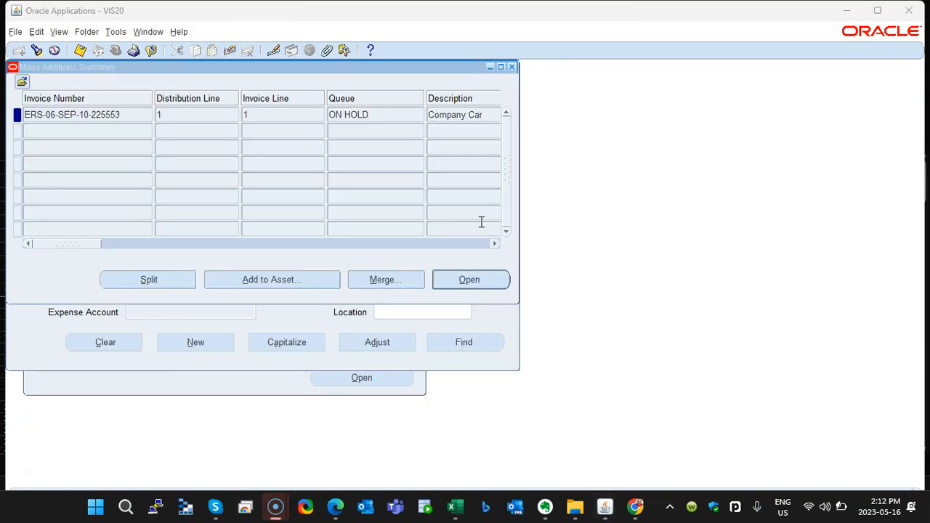
key(alt+Tab)
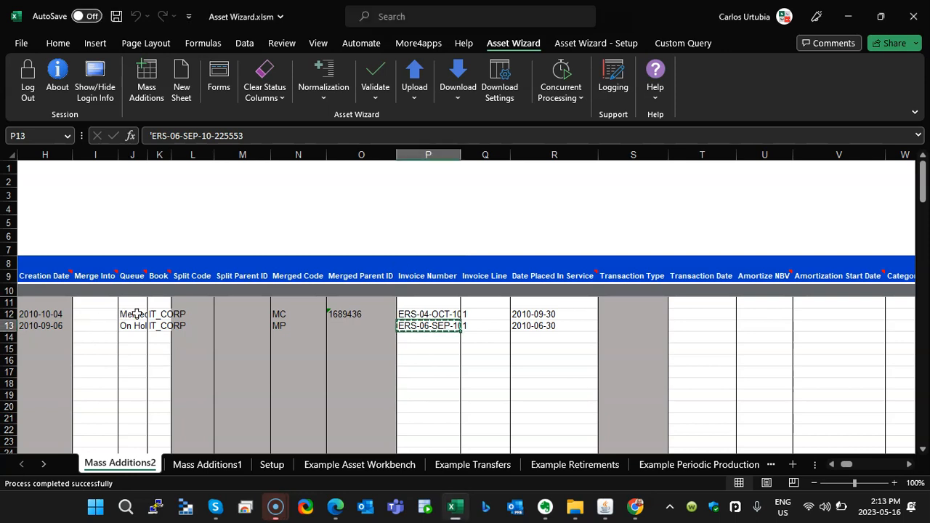
Set the Action of row 12 on Mass Additions2 to Update
click(114, 314)
key(Left)
key(Left)
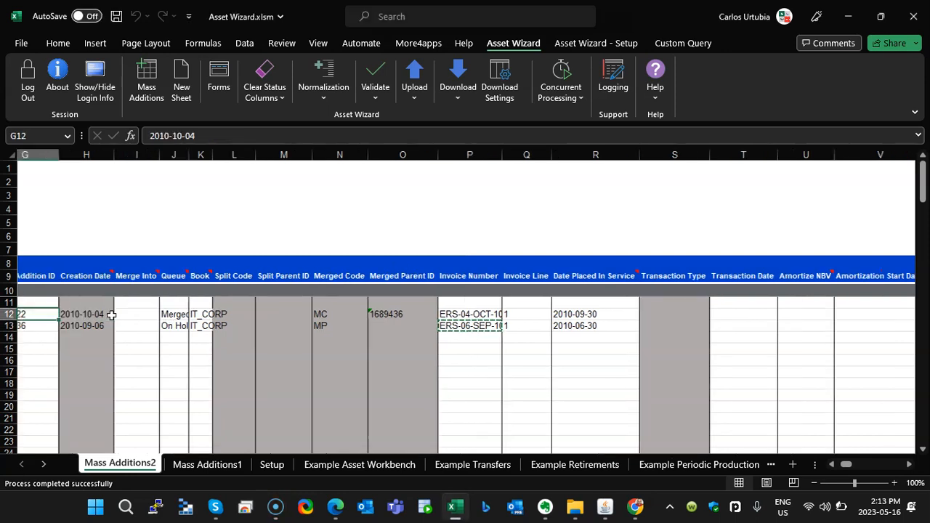
key(Left)
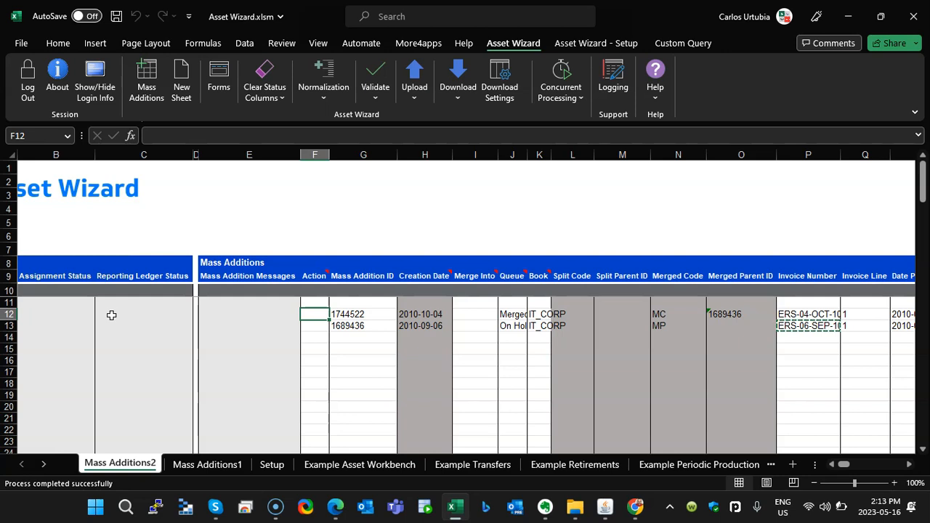
text(Update)
key(Tab)
Check row 12's fields across to Date Placed In Service, and clear the row's Action
key(Tab)
key(Tab)
key(Tab)
key(Tab)
key(Tab)
key(Tab)
key(Tab)
key(Tab)
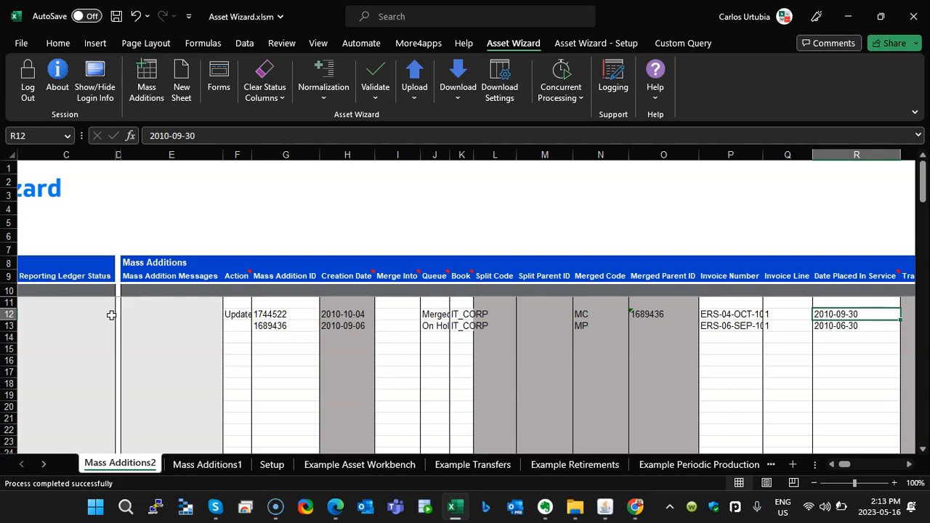
key(shift+Tab)
key(shift+Tab)
key(shift+Tab)
key(shift+Tab)
key(shift+Tab)
key(shift+Tab)
key(shift+Tab)
key(shift+Tab)
key(shift+Tab)
key(Tab)
key(Delete)
Look over row 13's fields from Action to the split and merge columns on Mass Additions2
key(Down)
key(Tab)
key(Tab)
key(Tab)
key(Tab)
key(Tab)
key(Tab)
key(Tab)
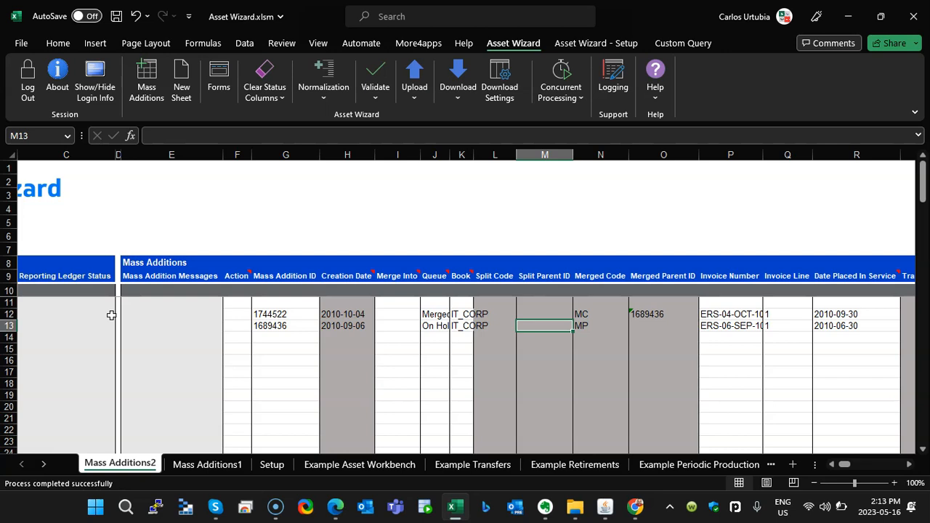
key(Left)
key(Left)
key(Left)
key(Left)
key(Left)
key(Left)
key(Left)
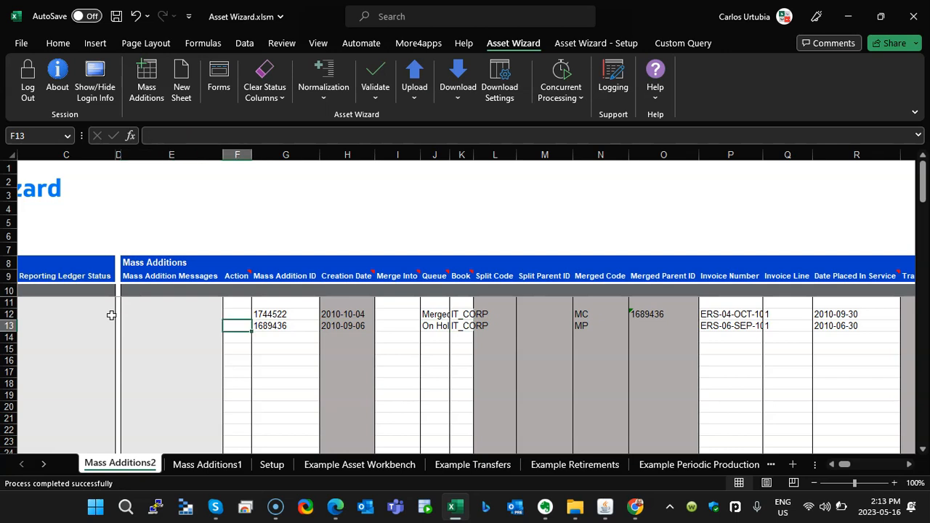
key(Right)
key(Right)
key(Right)
key(Right)
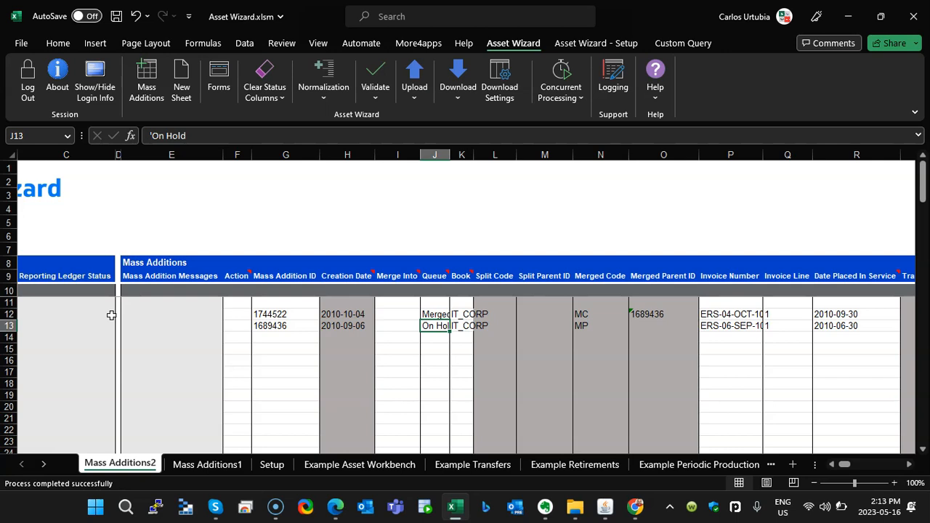
key(Right)
key(Right)
key(Right)
key(Left)
key(Left)
key(Left)
key(Left)
key(Left)
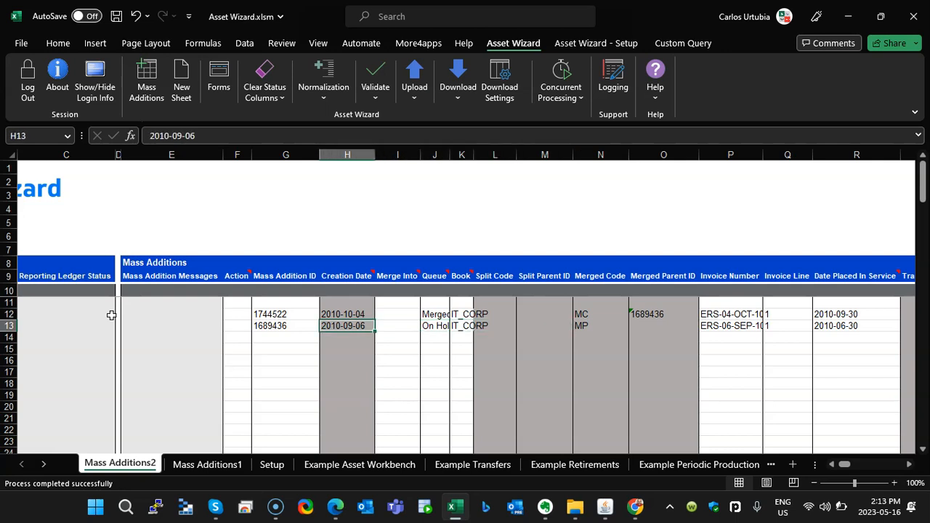
key(Left)
key(Left)
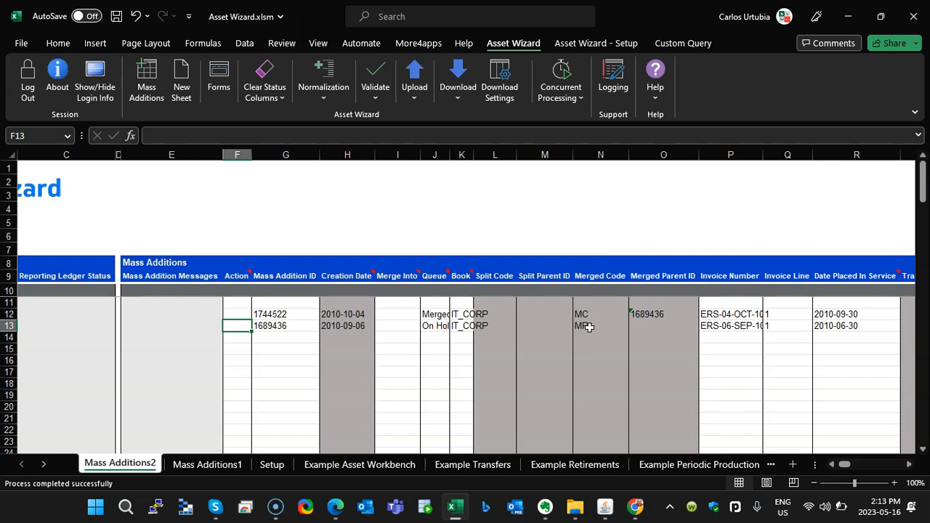
Set the Action of row 13 to Undo Merge using the Mass Additions data entry form
double_click(237, 326)
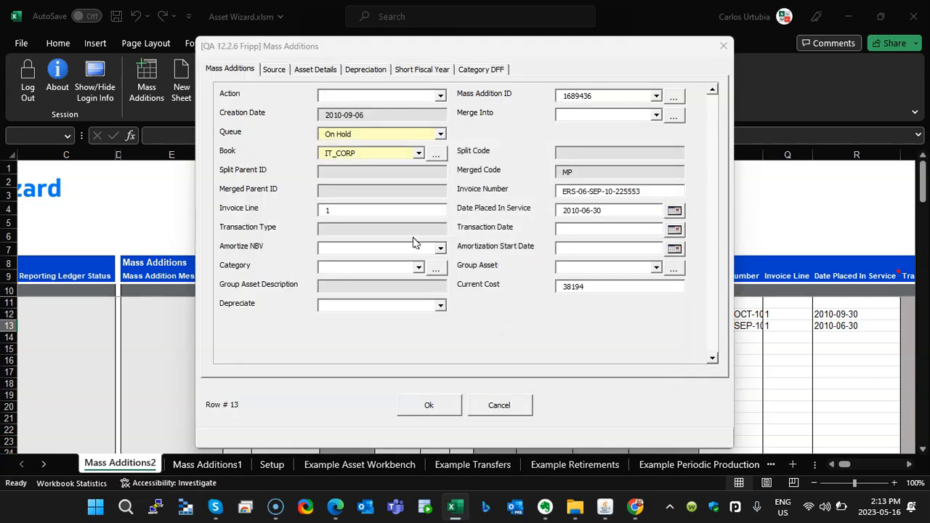
click(441, 97)
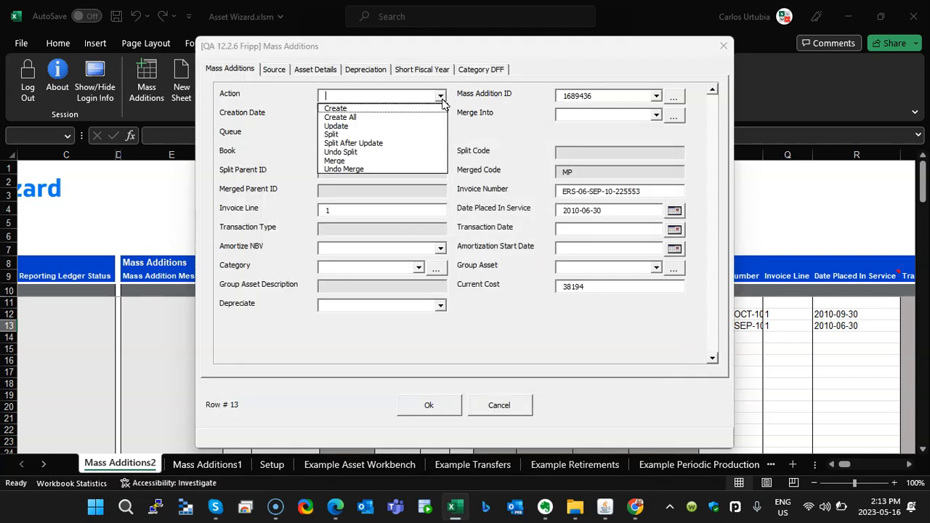
click(360, 168)
click(409, 405)
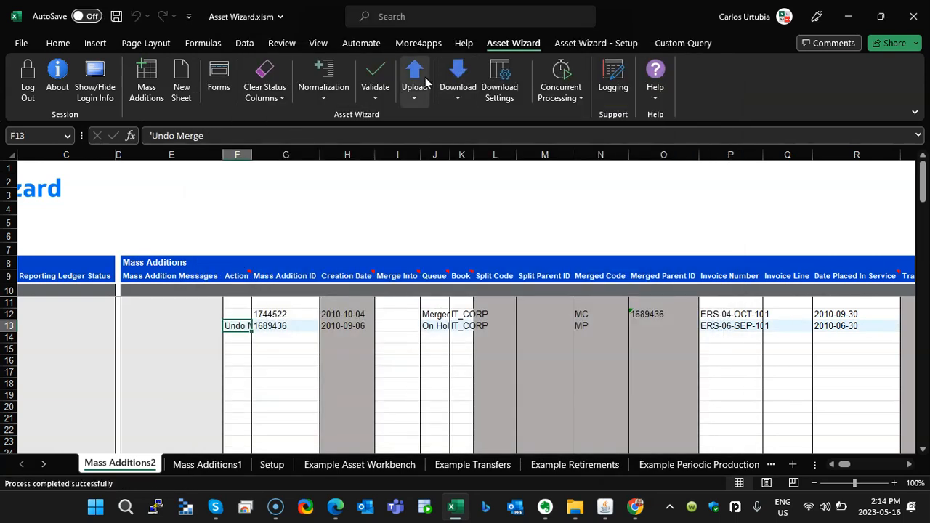
Try to upload only the selected row 13 with its Undo Merge action, and dismiss the processing report
click(425, 86)
click(446, 116)
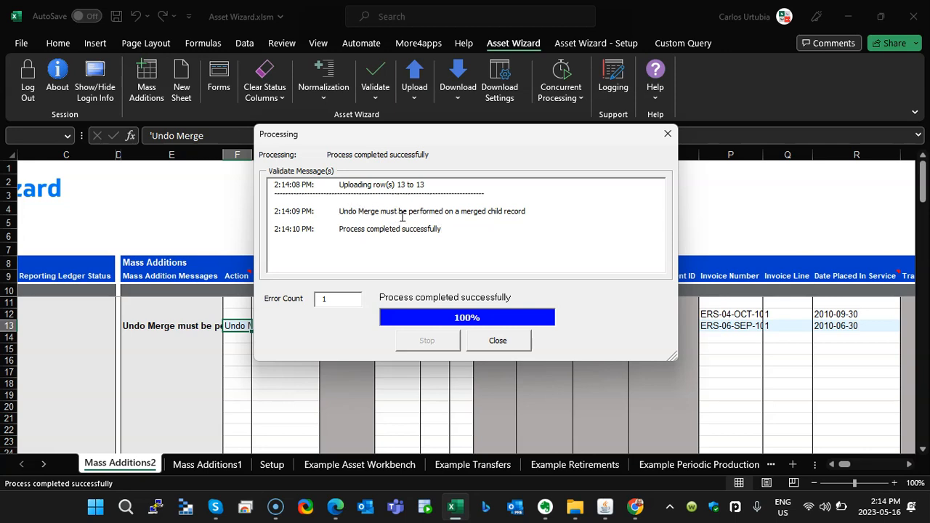
click(487, 344)
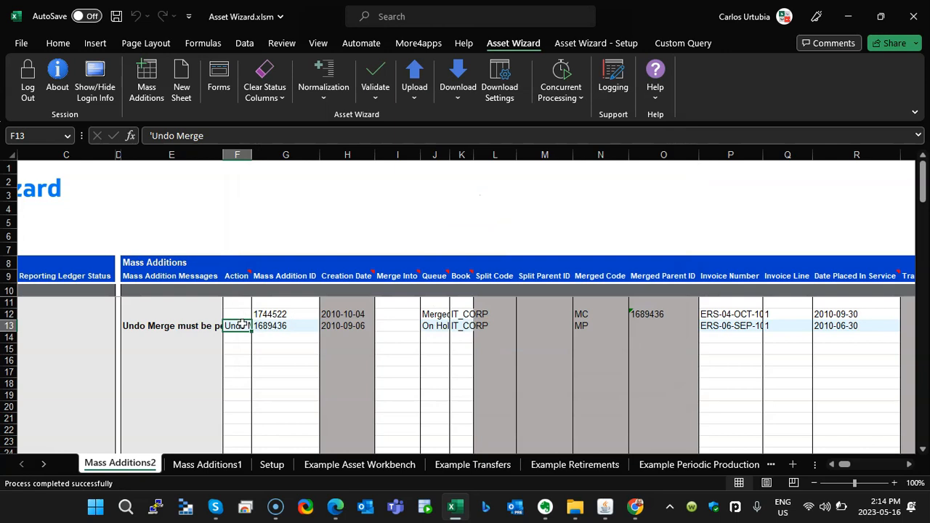
Copy the Undo Merge action from row 13 to row 12, and clear the Action of row 13
key(ctrl+c)
key(Up)
key(ctrl+v)
key(Down)
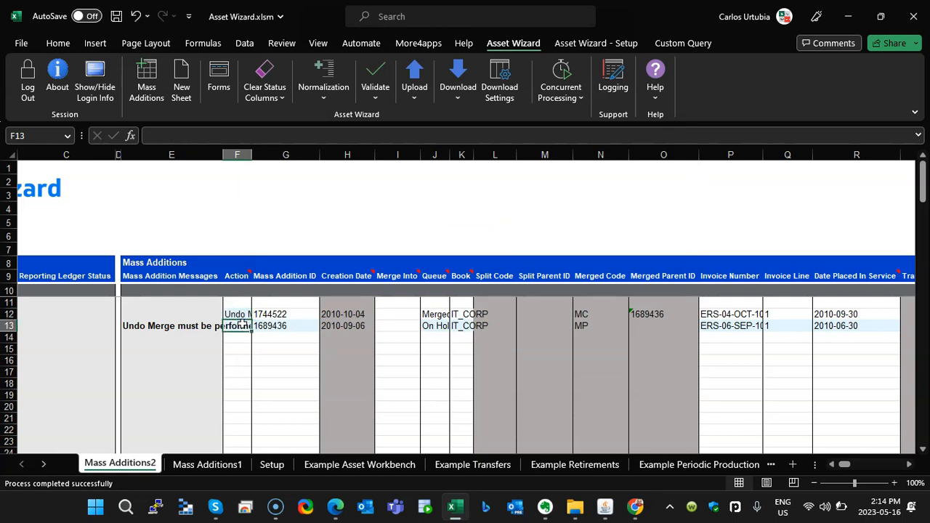
key(Delete)
key(Up)
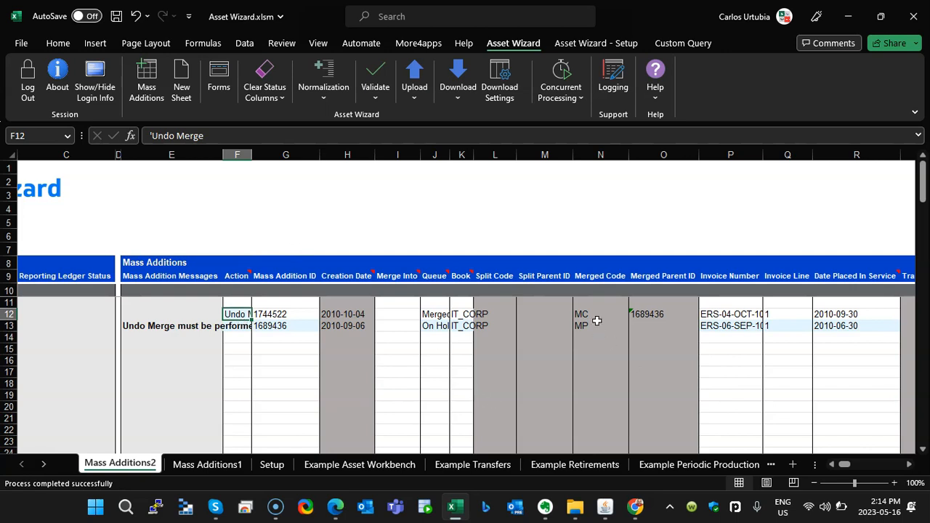
Upload only the selected row 12 to undo the merge on the child record, and dismiss the processing report
click(415, 76)
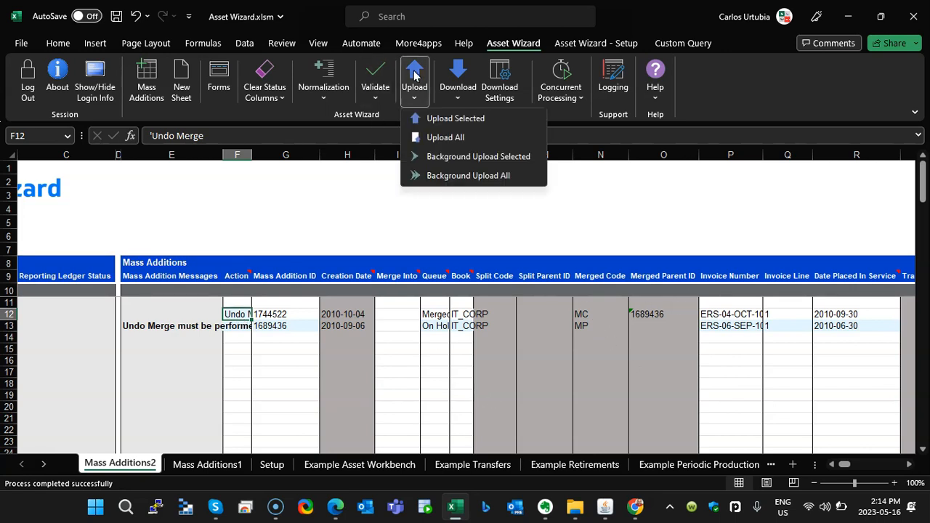
click(430, 118)
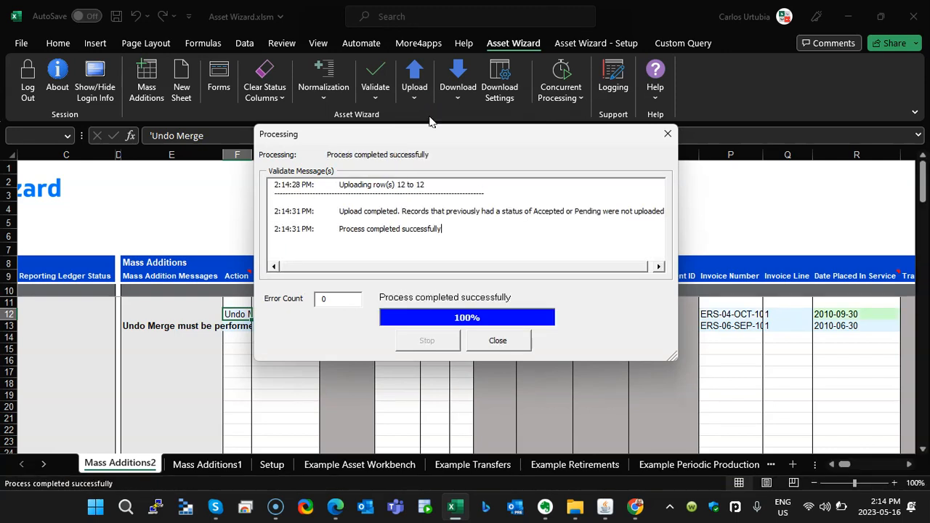
click(512, 340)
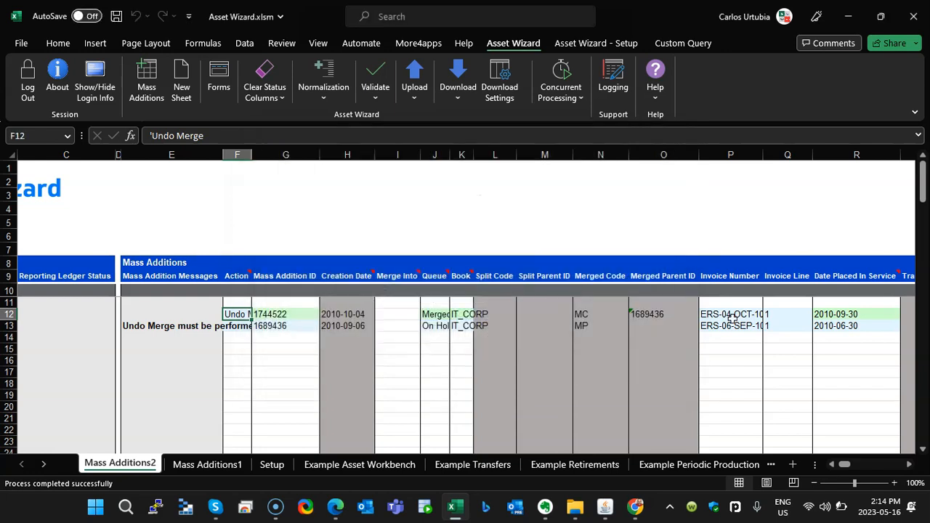
Copy both invoice numbers into P16:P17, download the mass additions using them as criteria, and clear the download criteria
drag(734, 314, 735, 324)
key(ctrl+c)
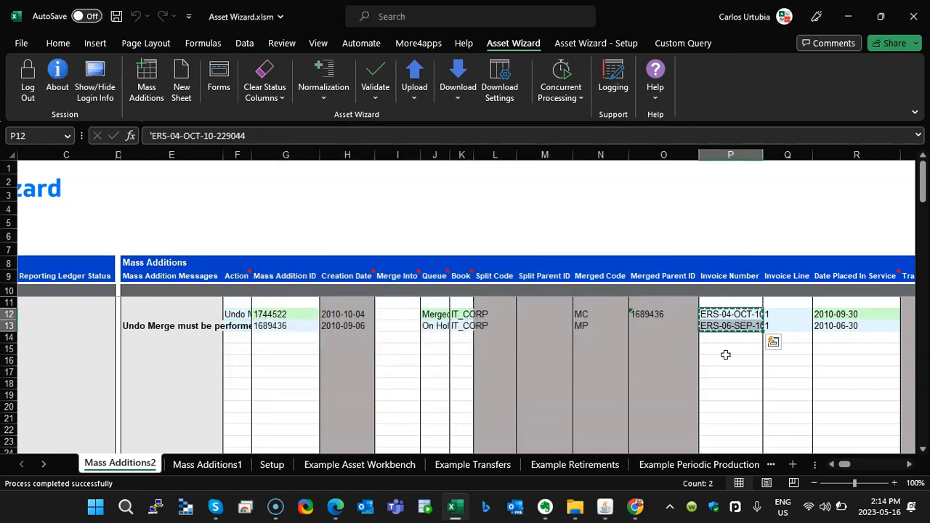
click(725, 355)
key(ctrl+v)
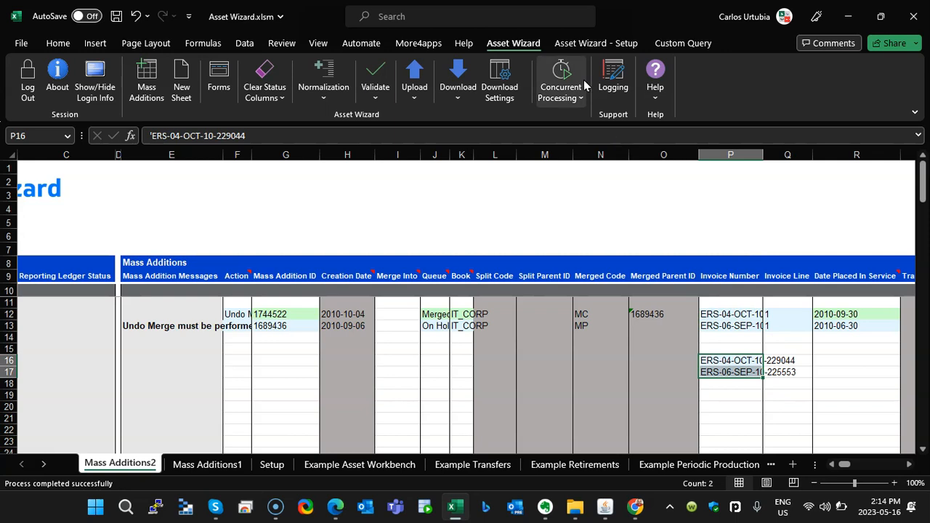
click(458, 93)
click(488, 137)
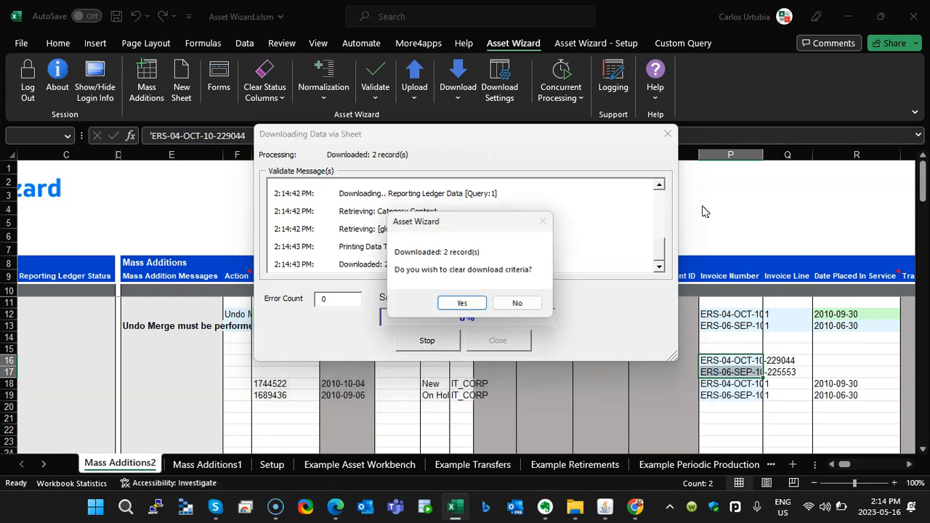
click(460, 303)
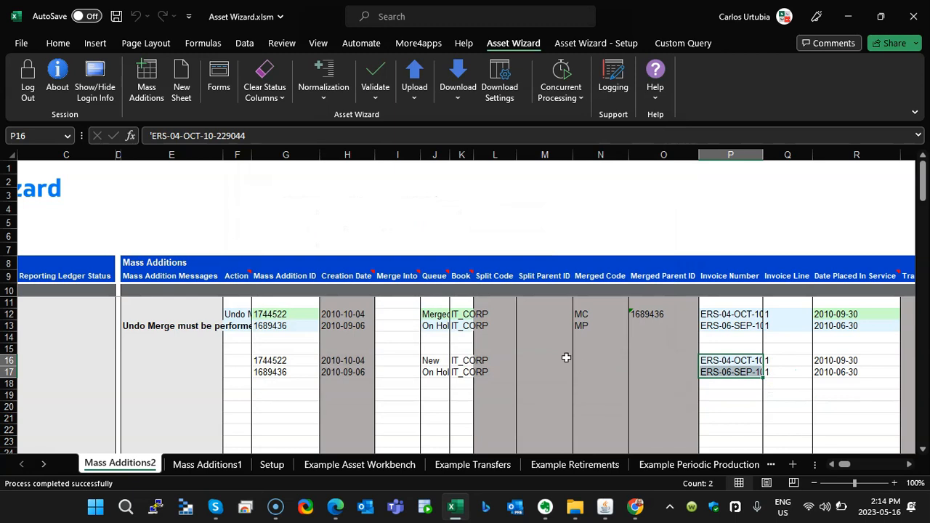
Set the Action of row 17 to Update and its Queue to New
drag(247, 375, 444, 376)
click(247, 371)
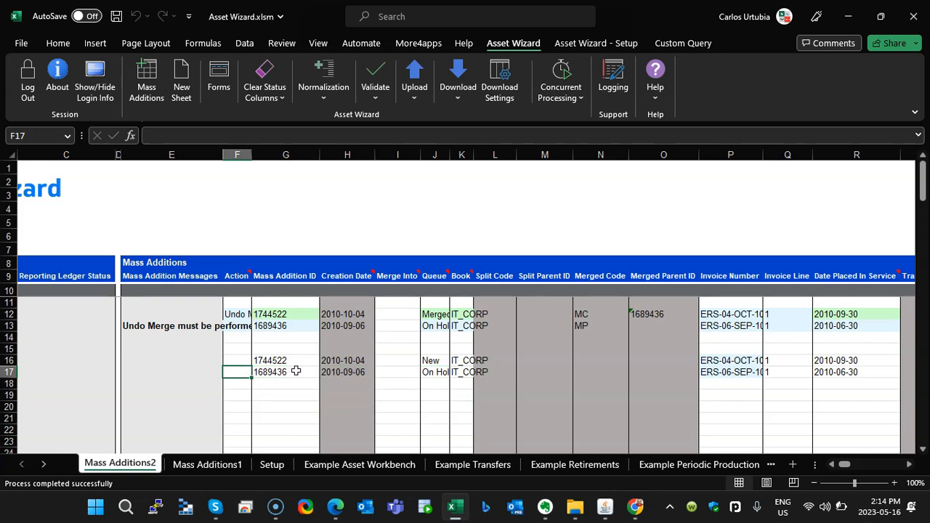
text(Update)
key(Tab)
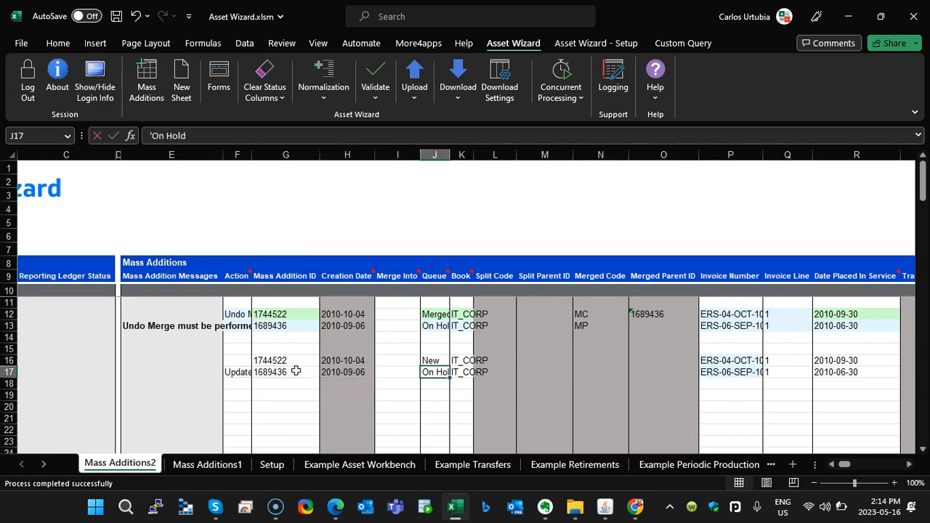
text(NEw)
text(New)
key(Return)
key(Up)
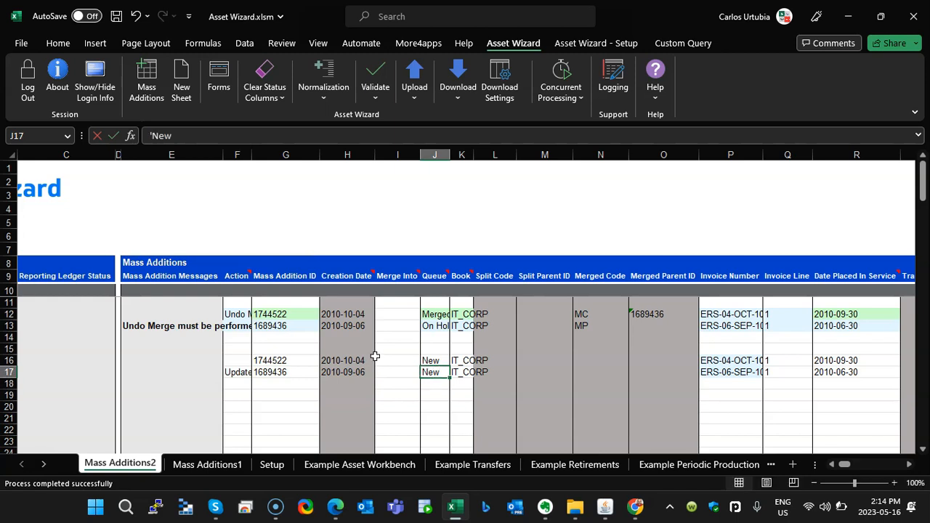
Try to upload only row 17 with the New queue, and dismiss the processing report
click(414, 84)
click(435, 119)
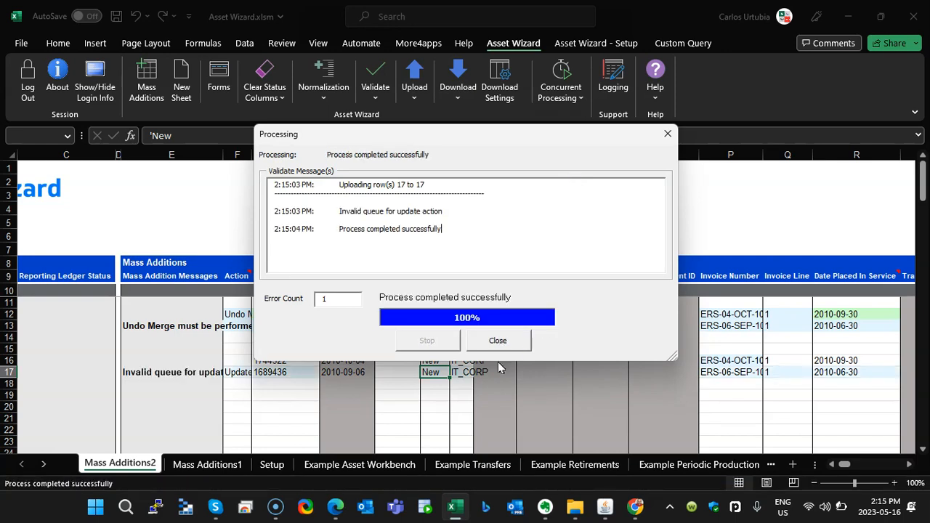
click(508, 339)
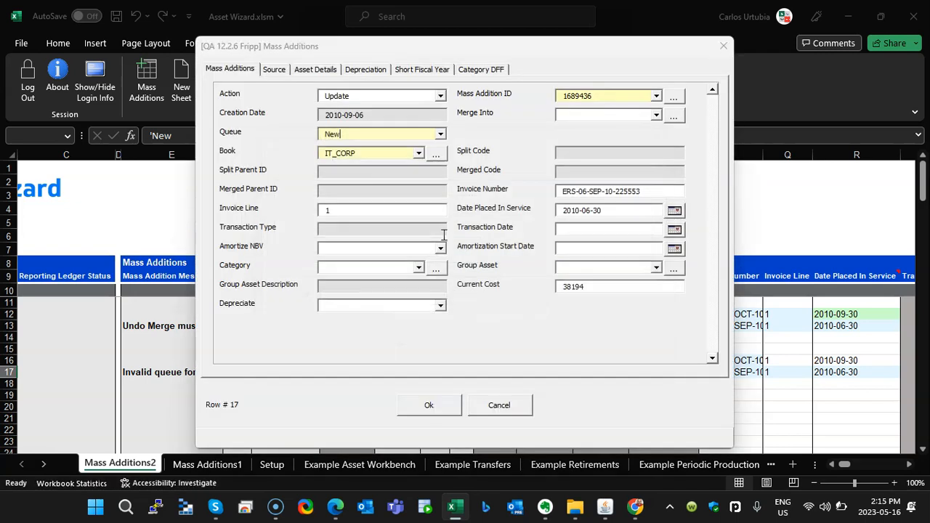
Set row 17's Queue to Post in the data entry form, check its asset details, and accept the form
click(440, 135)
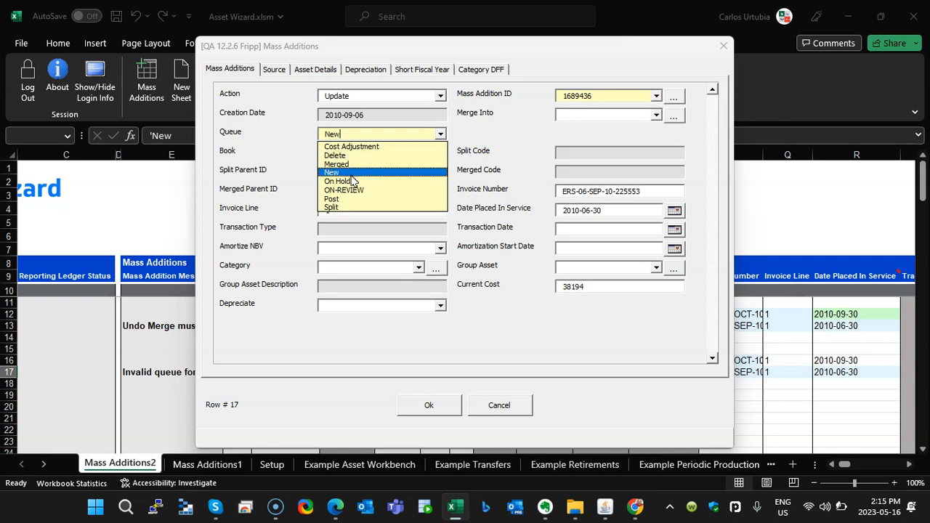
click(346, 199)
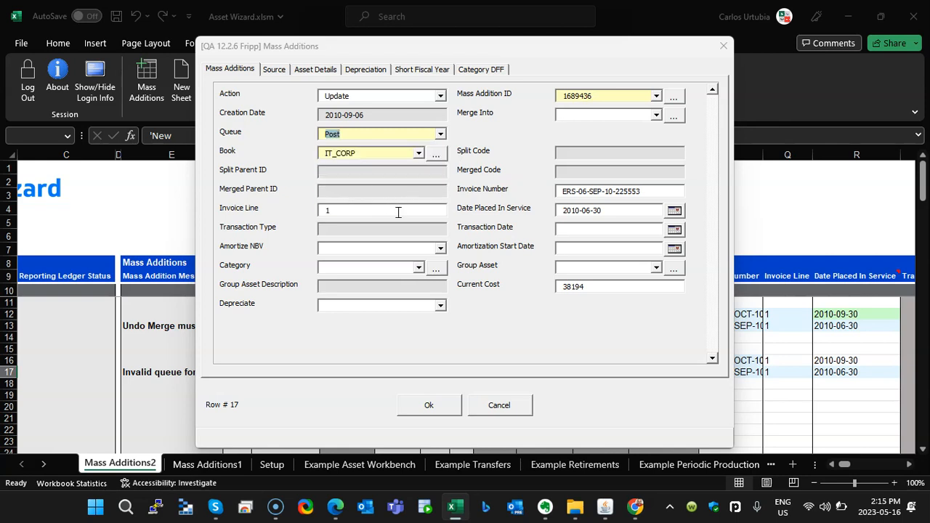
click(305, 72)
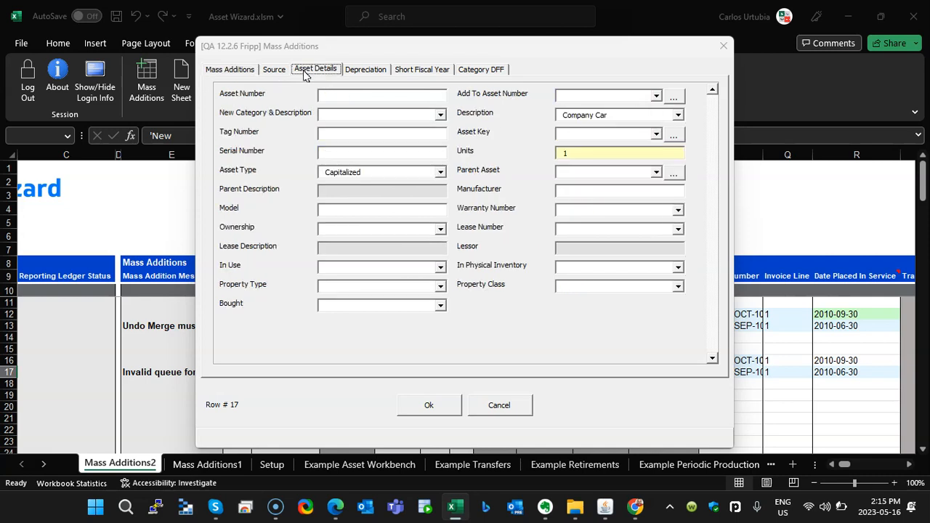
click(440, 408)
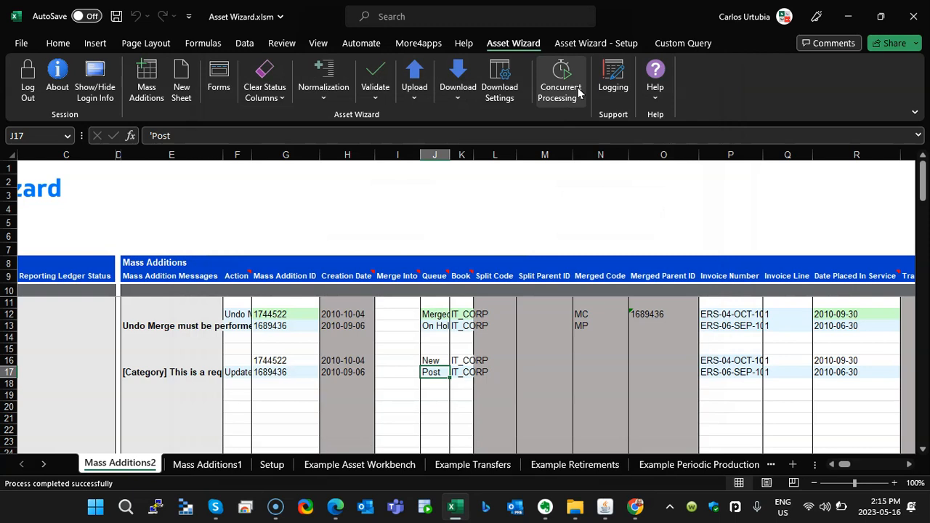
Try to upload row 17 with the Post queue, dismiss the report, and select the row's message cell
click(415, 90)
click(431, 118)
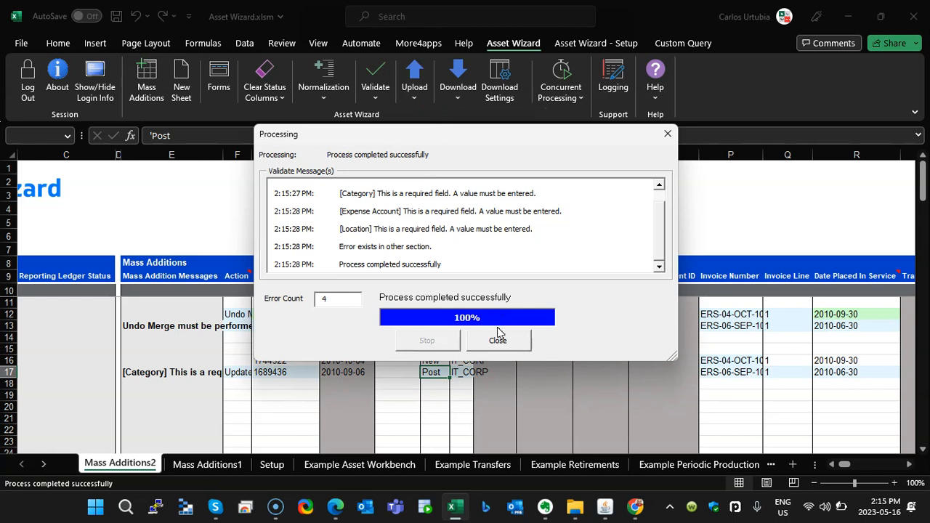
click(498, 337)
click(180, 378)
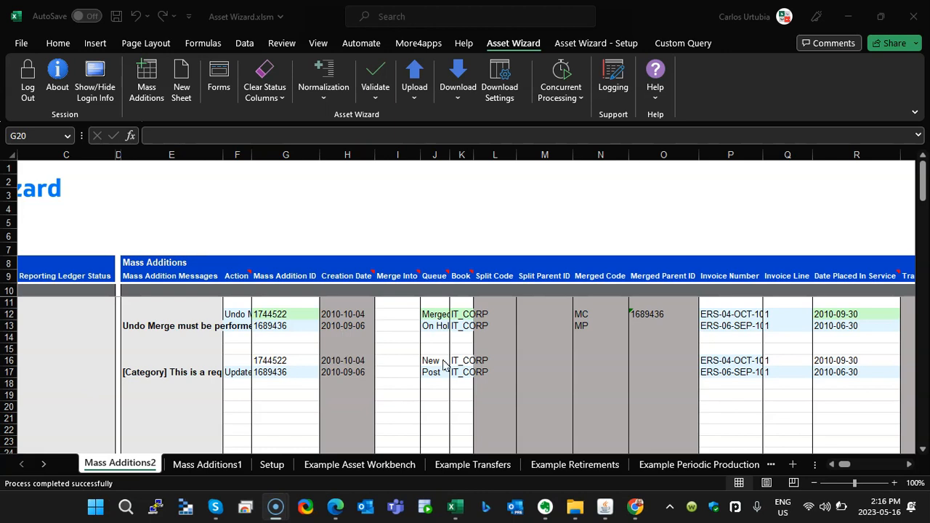
Switch to Oracle Applications, find the Company Car mass addition again, and try to split it
key(alt+Tab)
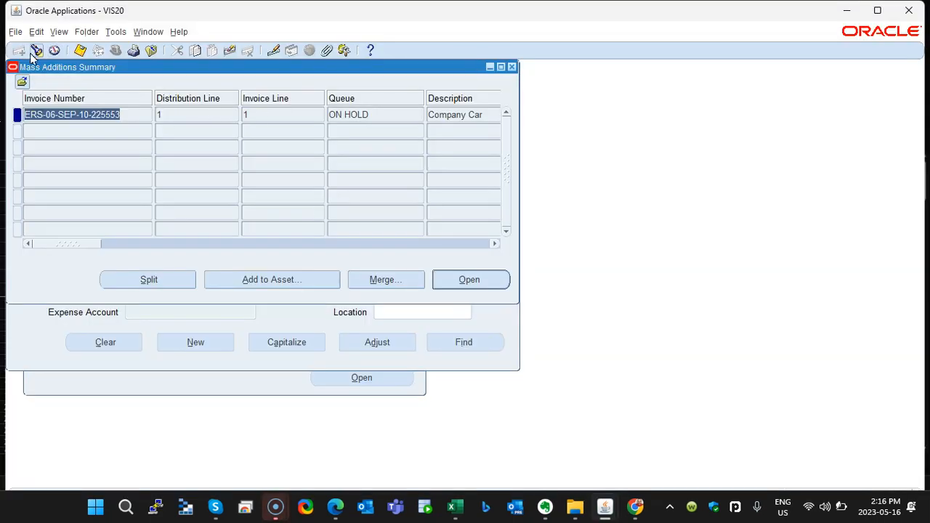
click(36, 50)
click(460, 342)
click(158, 286)
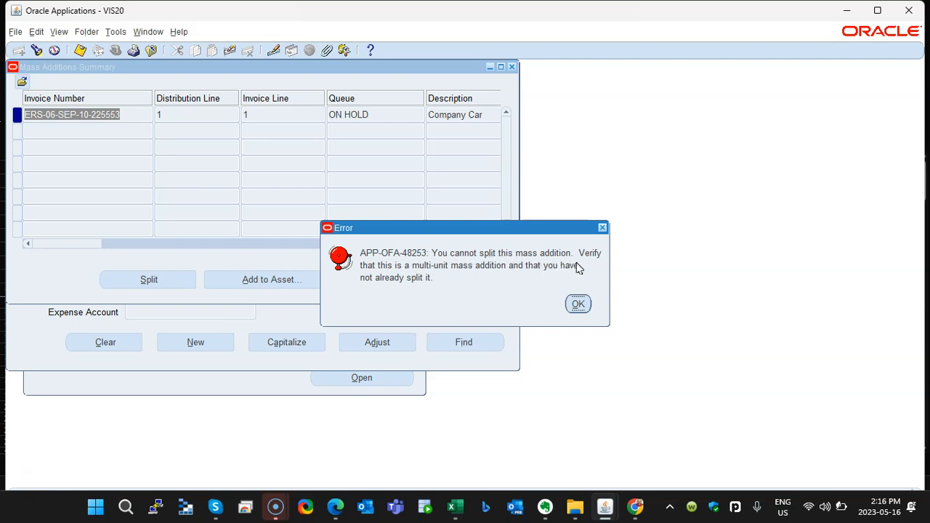
click(579, 303)
Examine the Units in the Company Car mass addition's asset details, and close the mass additions windows
click(472, 288)
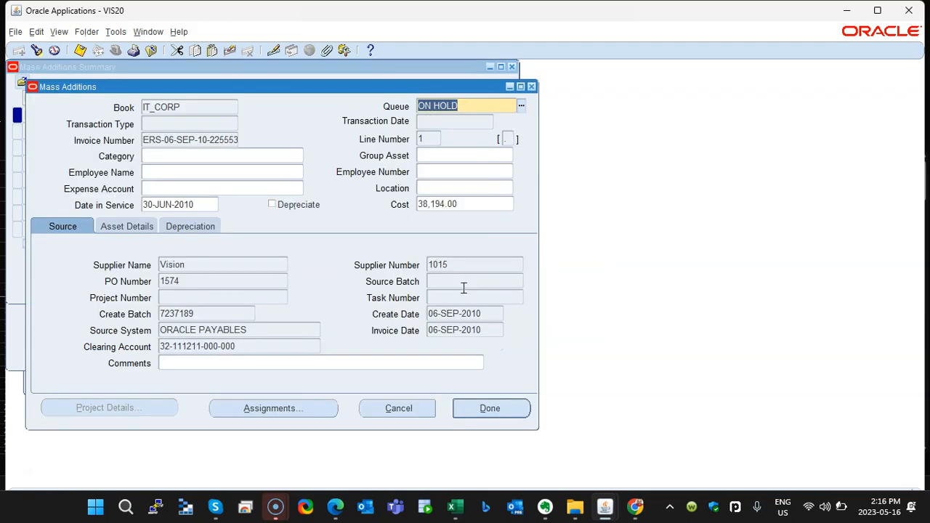
click(153, 230)
click(399, 281)
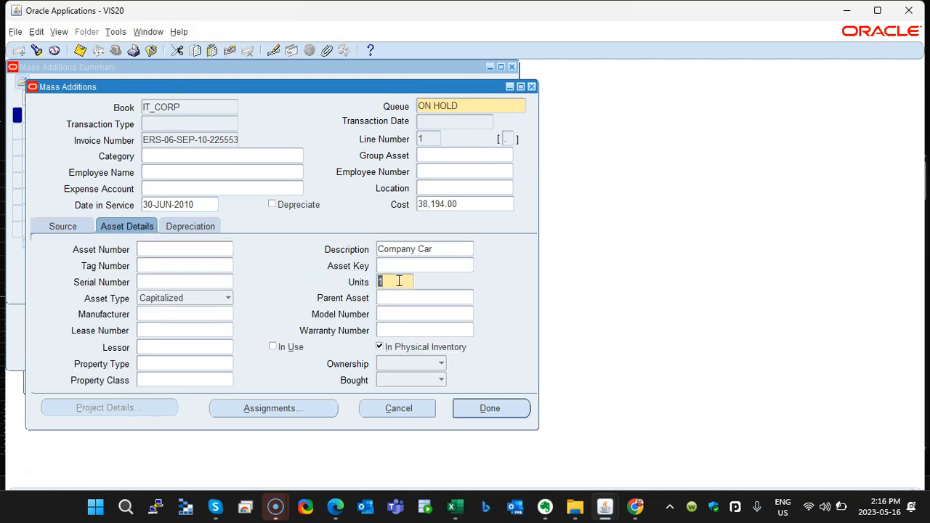
text(16)
click(229, 51)
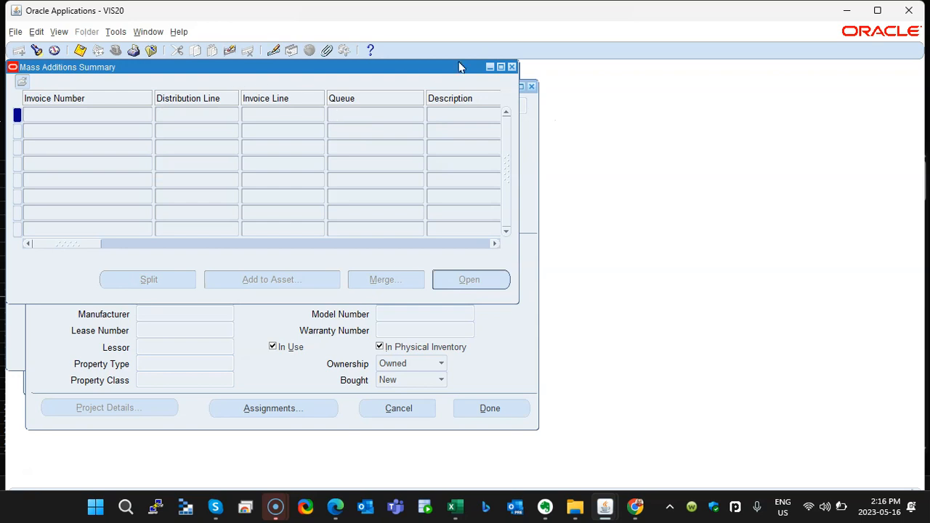
click(512, 66)
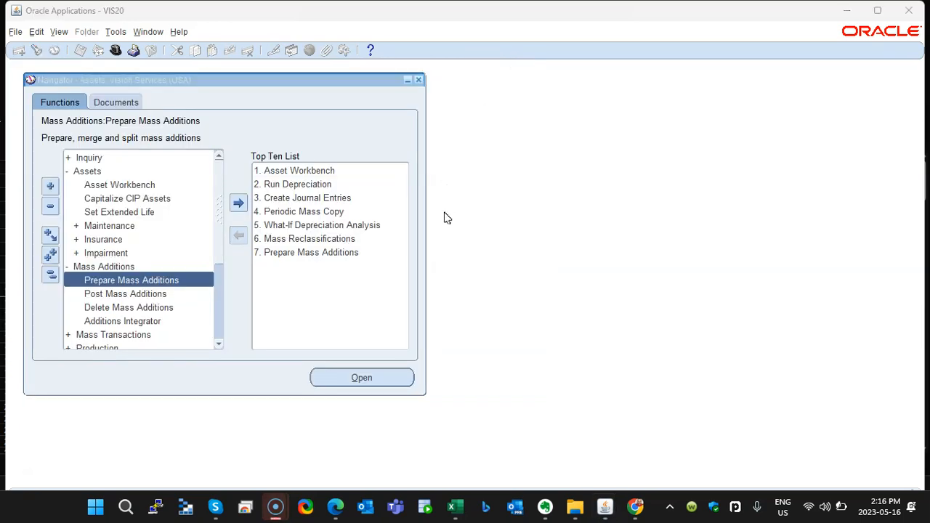
Switch back to the Asset Wizard workbook in Excel and copy row 16's invoice number into row 19
key(alt+Tab)
key(alt+Tab)
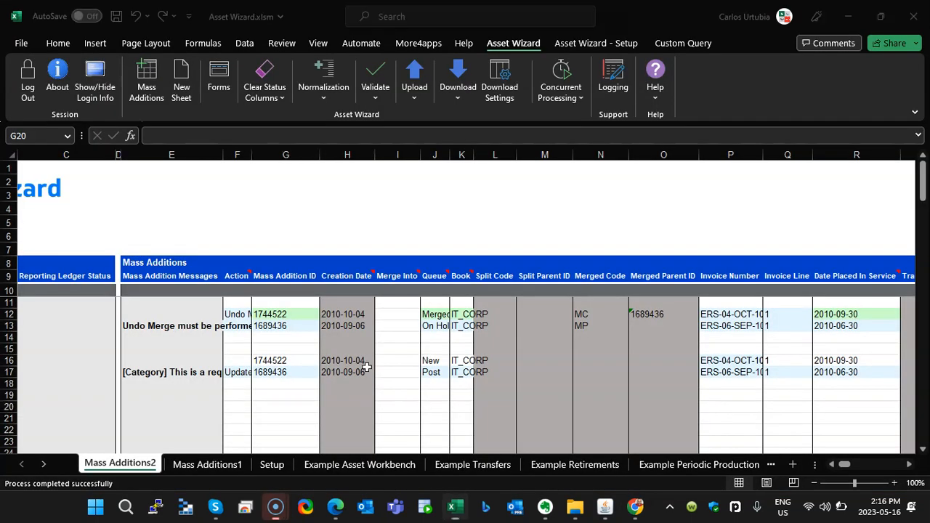
click(434, 361)
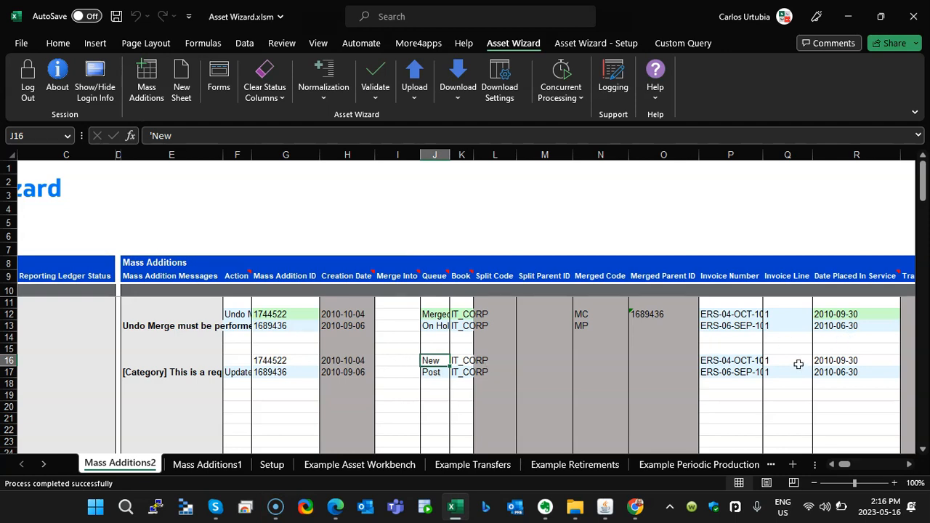
click(741, 359)
key(ctrl+c)
key(Down)
key(Down)
key(Down)
key(Return)
key(Left)
key(Left)
key(Left)
key(Left)
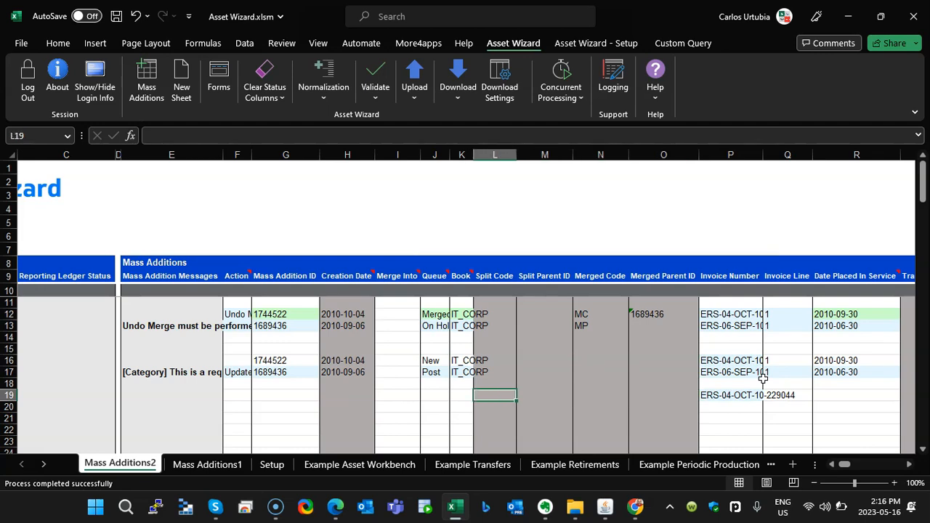
Download the mass addition matching row 19's invoice number using the sheet data, and clear the download criteria
click(457, 86)
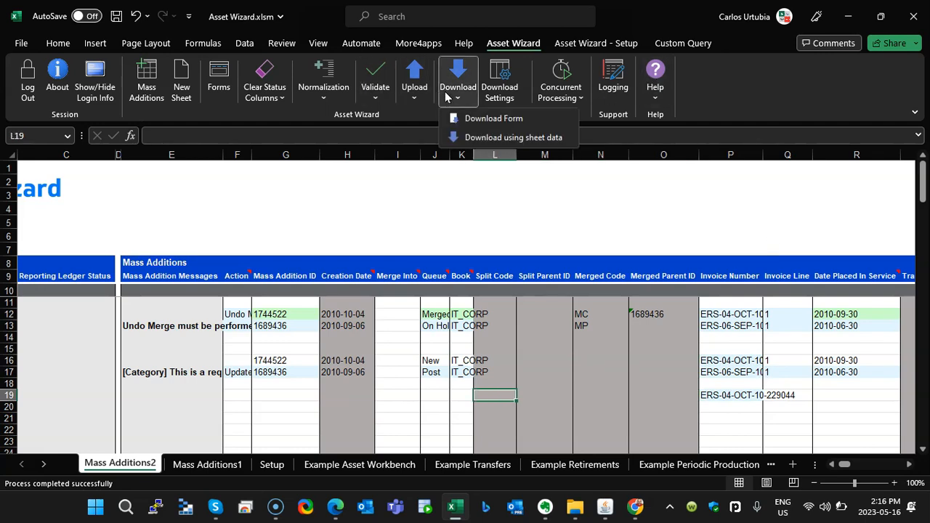
click(462, 134)
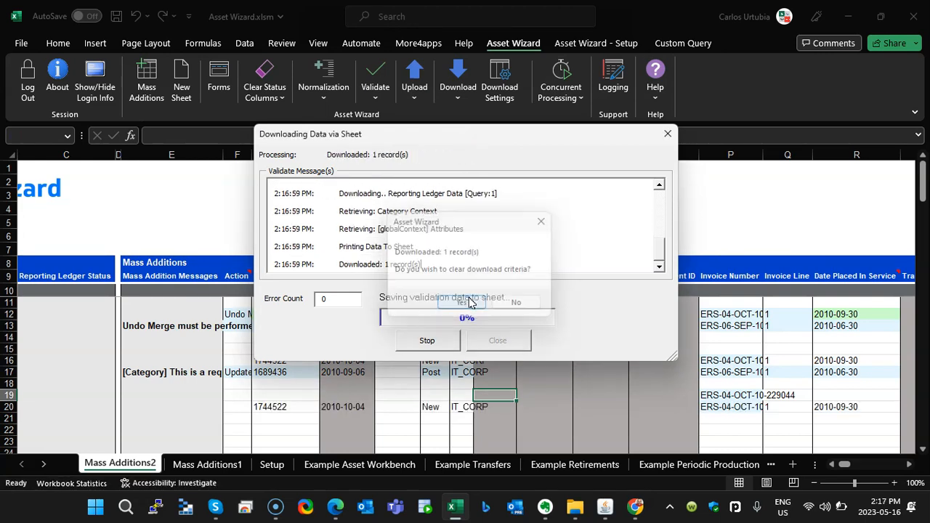
click(468, 302)
Set row 19's Action to Split After Update in the data entry form, and accept the form
key(Right)
key(Right)
key(Left)
key(Left)
key(Left)
key(Left)
key(Left)
key(Left)
key(Left)
key(Left)
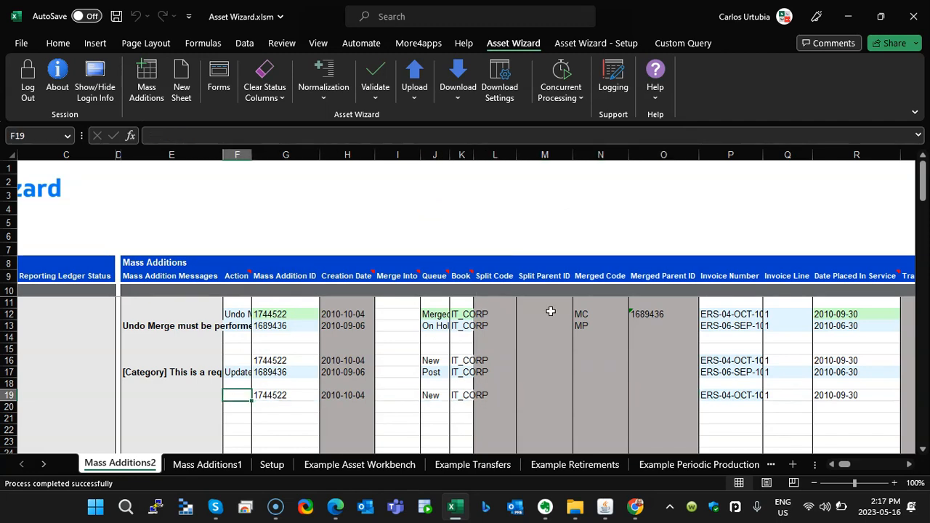
double_click(234, 395)
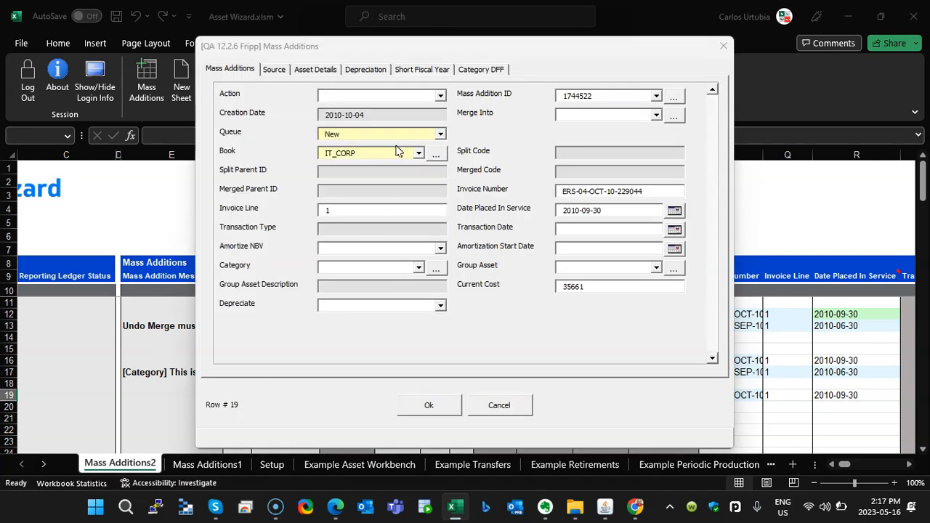
click(440, 96)
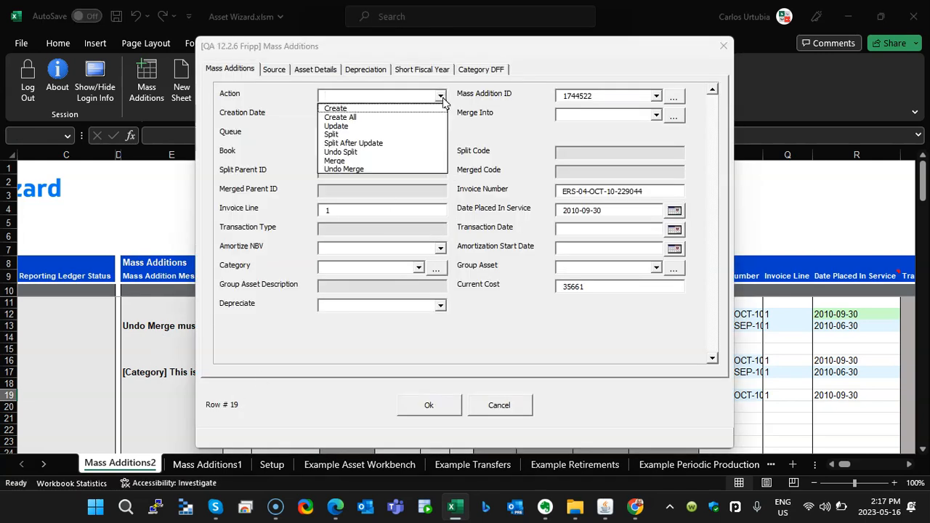
click(378, 143)
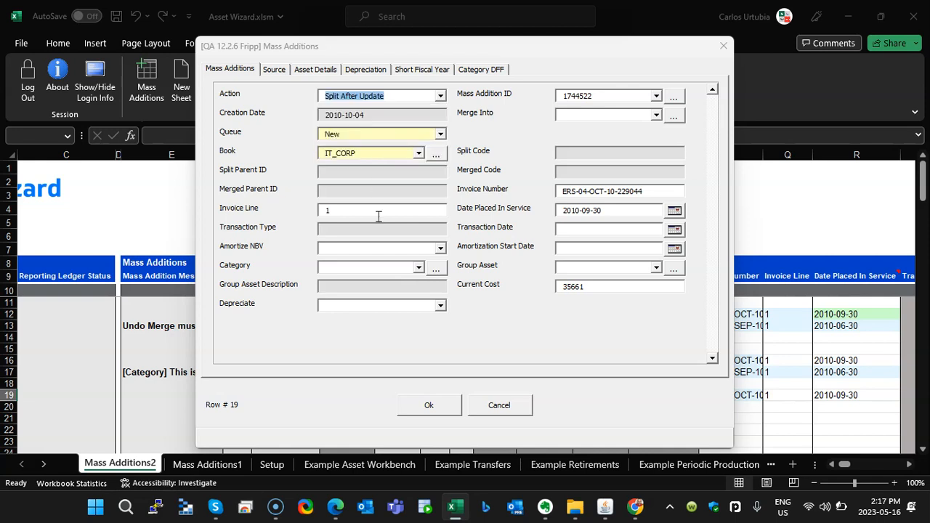
click(416, 401)
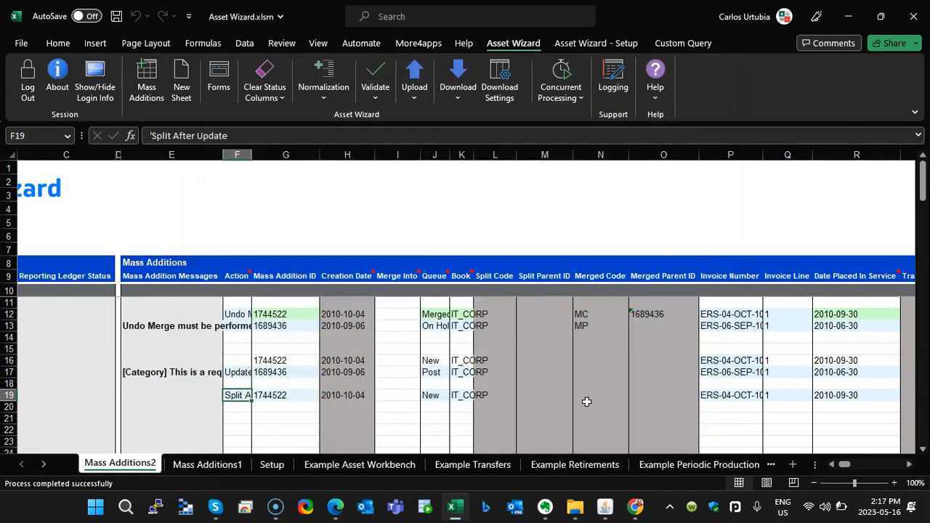
Set row 19's Units in the Asset Details section to 20
key(Right)
key(Right)
key(Right)
key(Right)
key(Right)
key(Right)
key(Right)
key(Right)
key(Right)
key(Right)
key(Right)
key(Right)
key(Right)
key(Right)
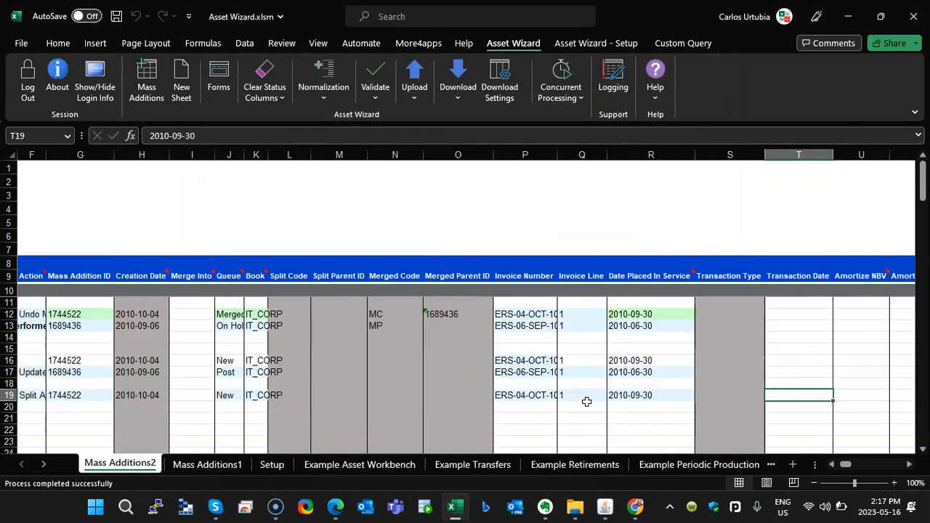
key(Right)
key(Right)
key(Right)
key(Right)
key(Right)
key(Right)
key(Right)
key(Right)
key(Right)
key(Right)
key(Right)
key(Right)
key(Right)
key(Right)
key(Right)
key(Right)
key(Right)
key(Right)
key(Right)
key(Right)
key(Right)
key(Right)
key(Right)
key(Right)
key(Right)
key(Right)
key(Right)
key(Right)
key(Right)
key(Right)
key(Right)
key(Right)
key(Right)
key(Right)
key(Right)
key(Right)
key(Right)
key(Right)
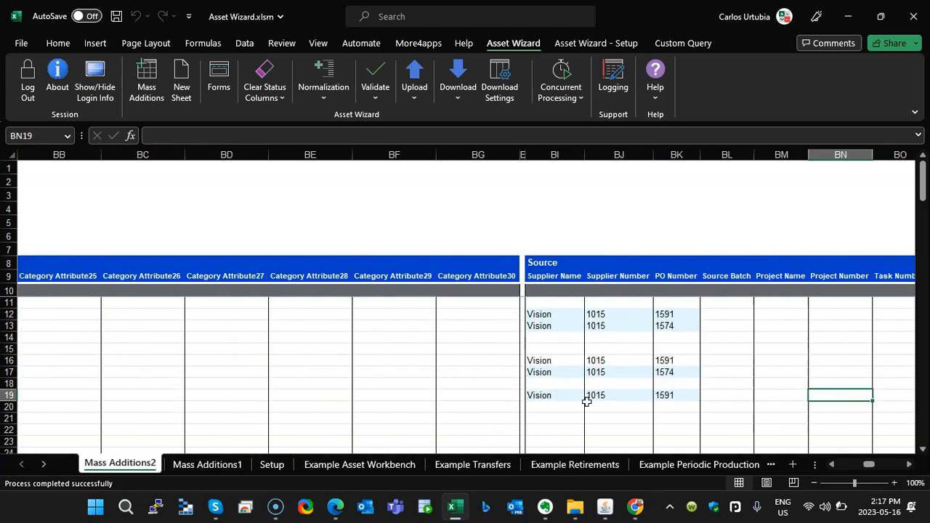
key(Right)
key(Right)
key(Right)
key(Right)
key(Right)
key(Right)
key(Right)
key(Right)
key(Right)
key(Right)
key(Right)
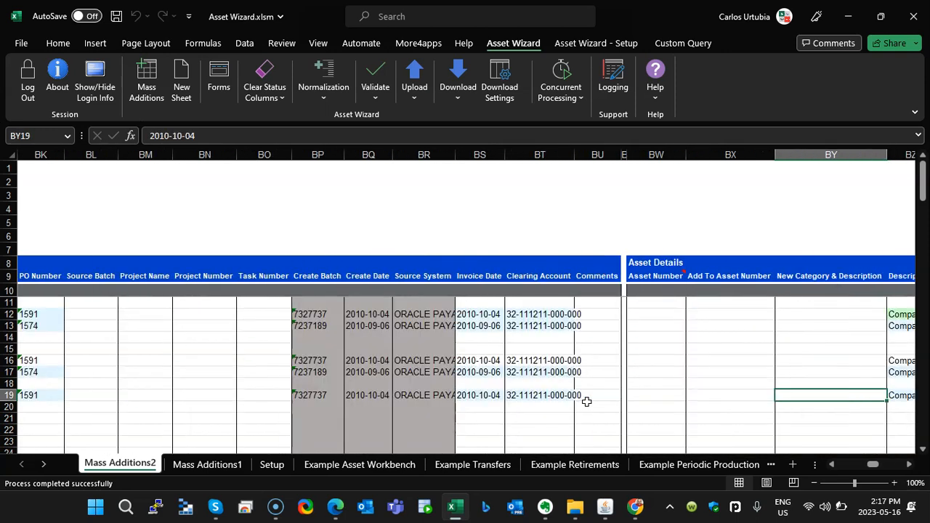
key(Right)
key(Right)
key(Right)
key(Right)
key(Right)
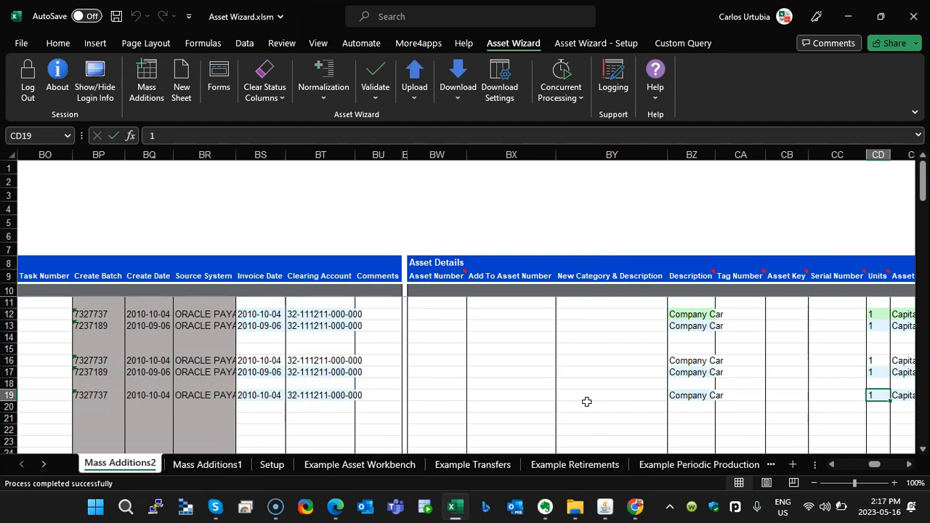
text(20)
Set row 19's Units Assigned in the Assignments section to 20
key(Right)
key(Right)
key(Right)
key(Right)
key(Right)
key(Right)
key(Right)
key(Right)
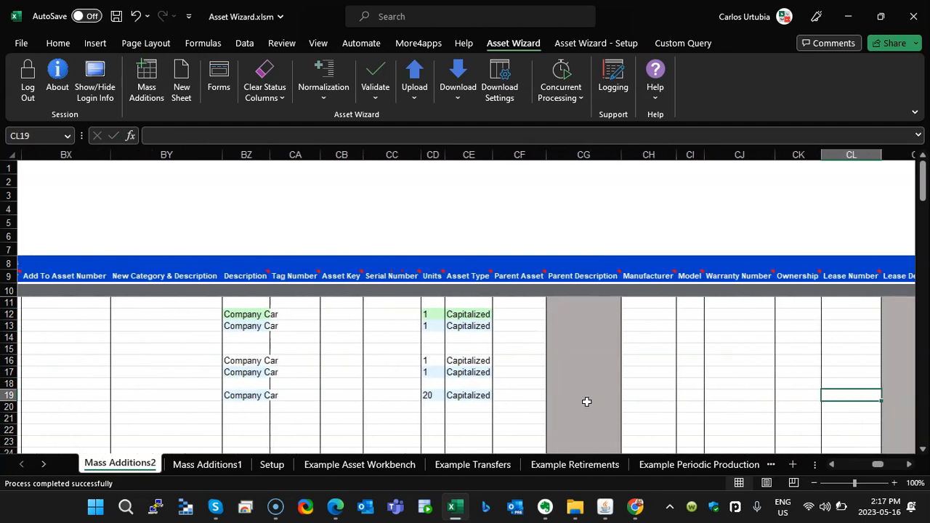
key(Right)
key(Right)
key(Right)
key(Right)
key(Right)
key(Right)
key(Right)
key(Right)
key(Right)
key(Right)
key(Right)
key(Right)
key(Right)
key(Right)
key(Right)
key(Right)
key(Right)
key(Right)
key(Right)
key(Right)
key(Right)
key(Right)
key(Right)
key(Right)
key(Right)
key(Right)
key(Right)
key(Right)
key(Right)
key(Right)
key(Right)
key(Right)
key(Right)
key(Right)
key(Right)
key(Right)
key(Left)
key(Left)
key(Left)
key(Left)
key(Left)
key(Left)
key(BackSpace)
text(20)
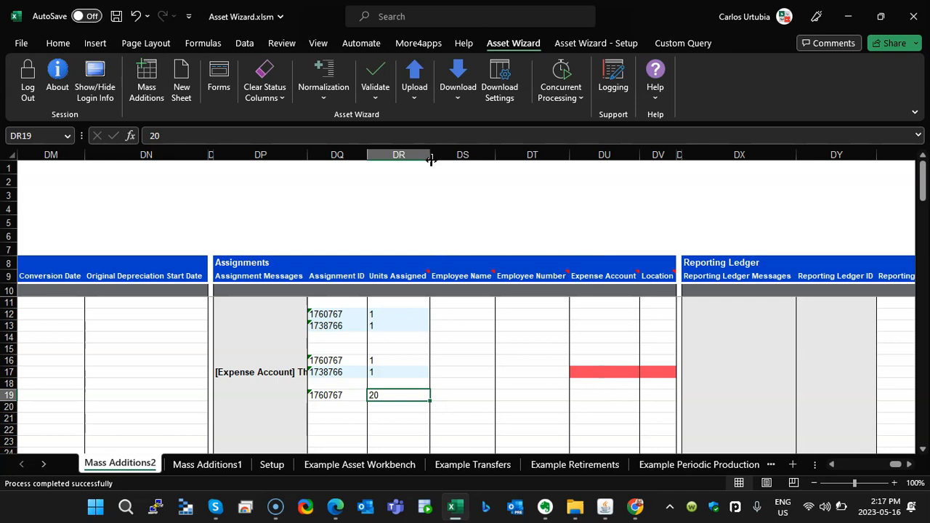
Upload only the selected row 19 to Oracle with the Split After Update action
click(418, 80)
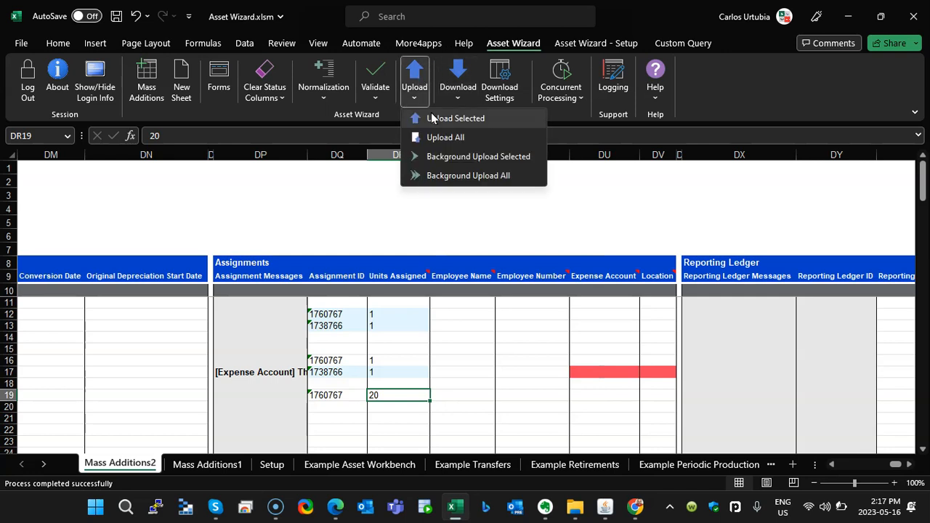
click(431, 112)
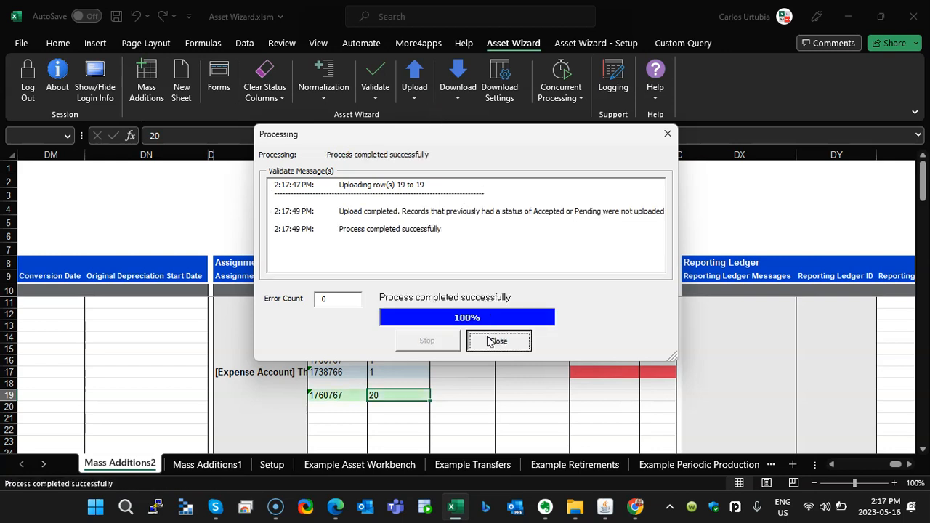
Close the upload results and check row 19's status columns at the start of the sheet
click(487, 339)
key(Left)
key(Left)
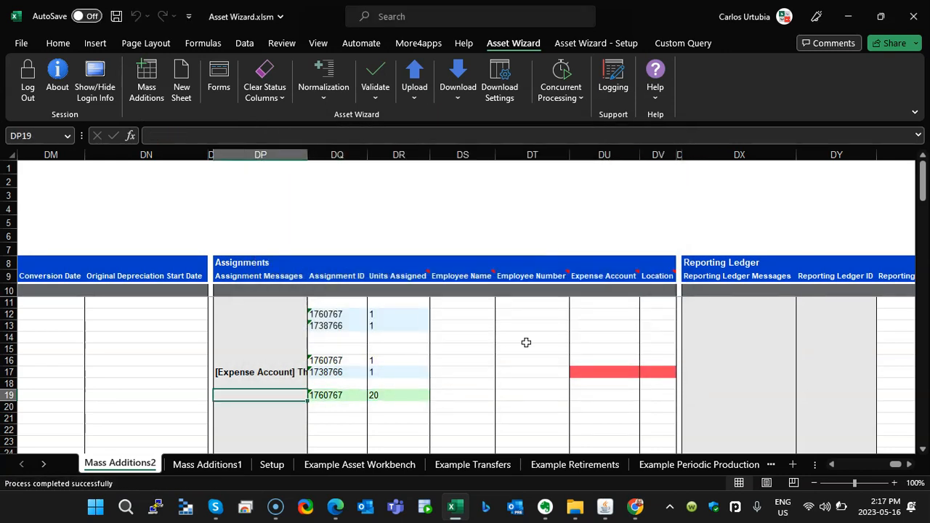
key(ctrl+Left)
key(ctrl+Left)
key(ctrl+Left)
key(ctrl+Left)
key(ctrl+Left)
key(ctrl+Left)
key(ctrl+Left)
key(ctrl+Left)
key(ctrl+Left)
Copy row 19's invoice number into the Invoice Number cell of row 21
key(Right)
key(Right)
key(Right)
key(Right)
key(Right)
key(Right)
key(Right)
key(Right)
key(Right)
key(Right)
key(Right)
key(Right)
key(Right)
key(Right)
key(Right)
key(Right)
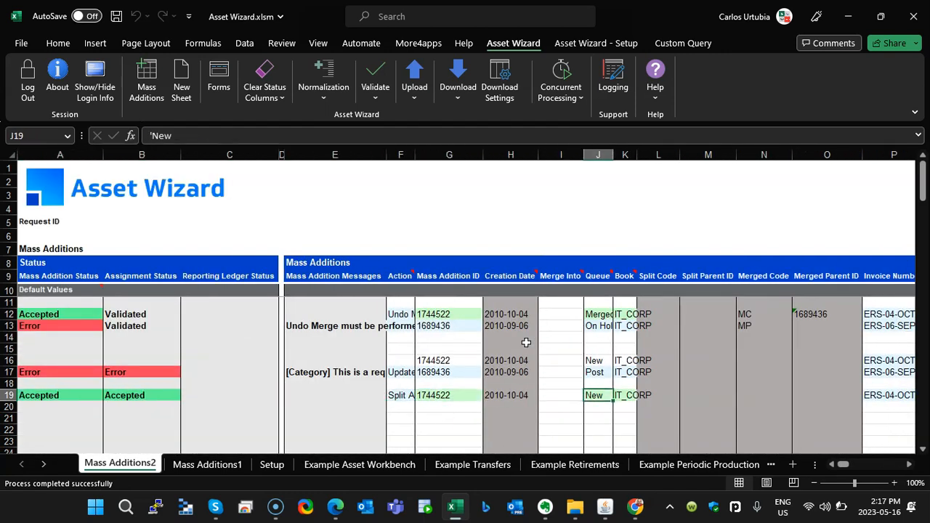
key(Left)
key(ctrl+c)
key(Down)
key(Down)
key(Return)
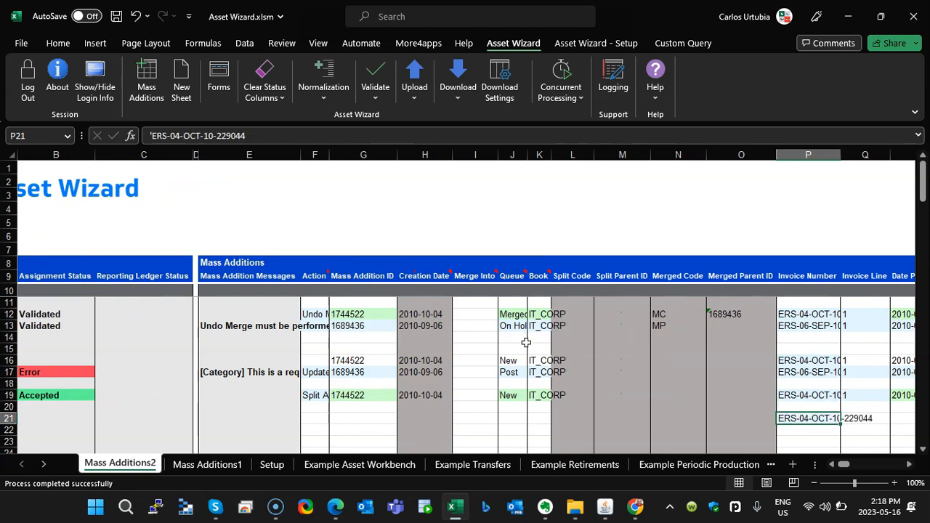
Download the mass additions matching row 21's invoice number using the sheet data, and clear the download criteria
click(456, 83)
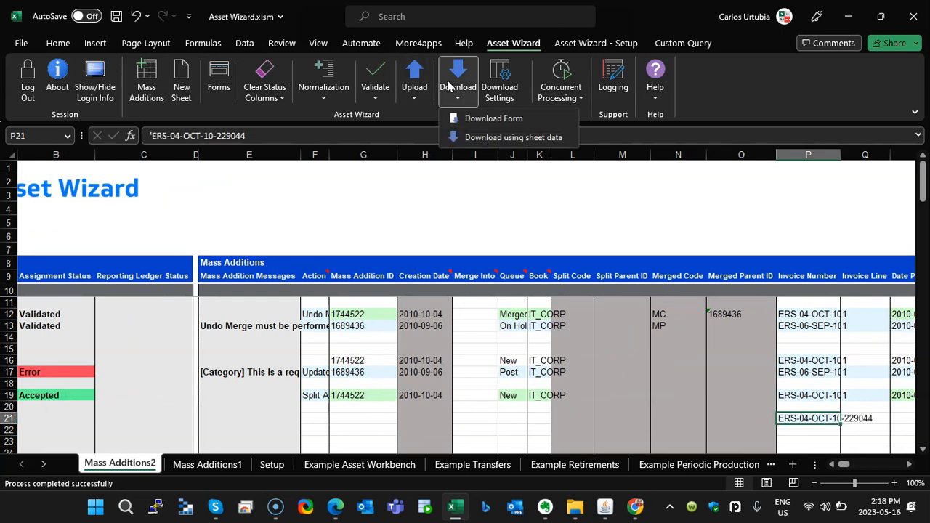
click(485, 137)
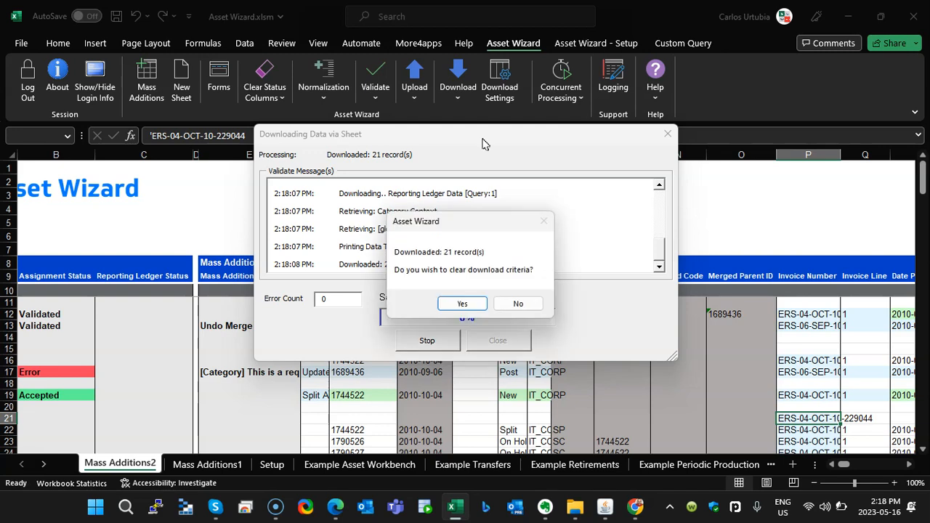
click(461, 303)
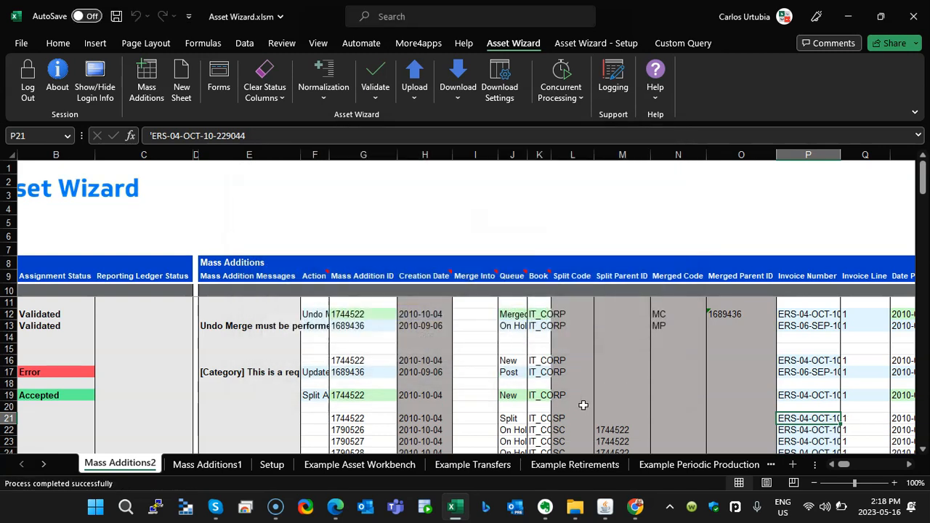
Examine the Queue, Split Code and Split Parent ID values of the split parent in row 21 and its child records below
scroll(582, 404, down, 1)
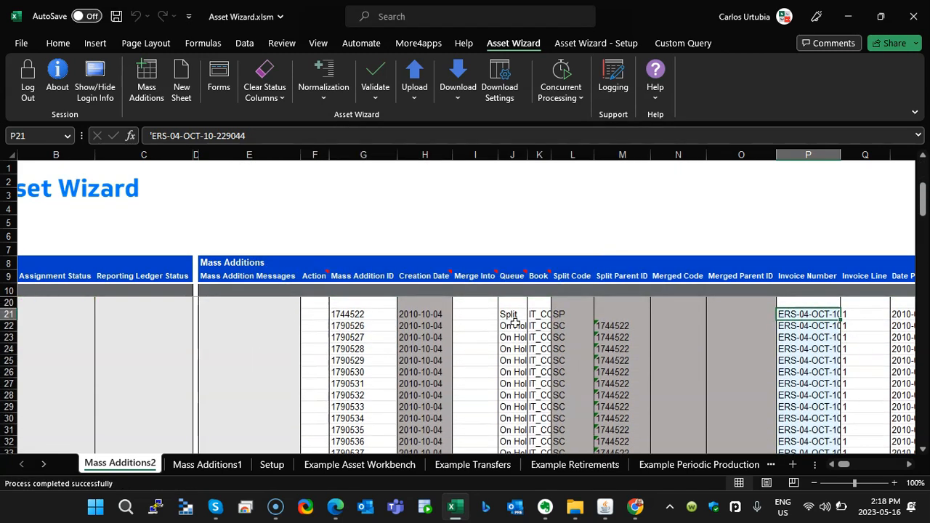
click(610, 326)
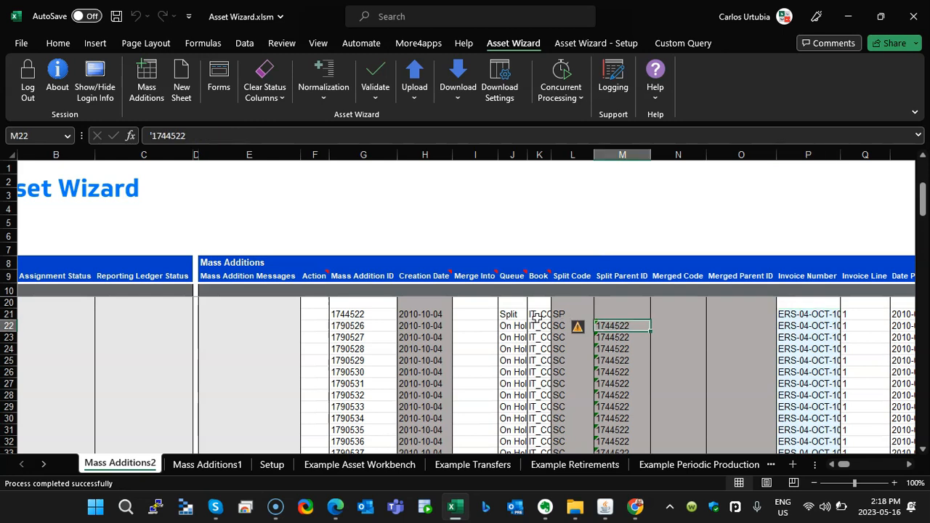
drag(517, 324, 525, 434)
scroll(537, 393, up, 5)
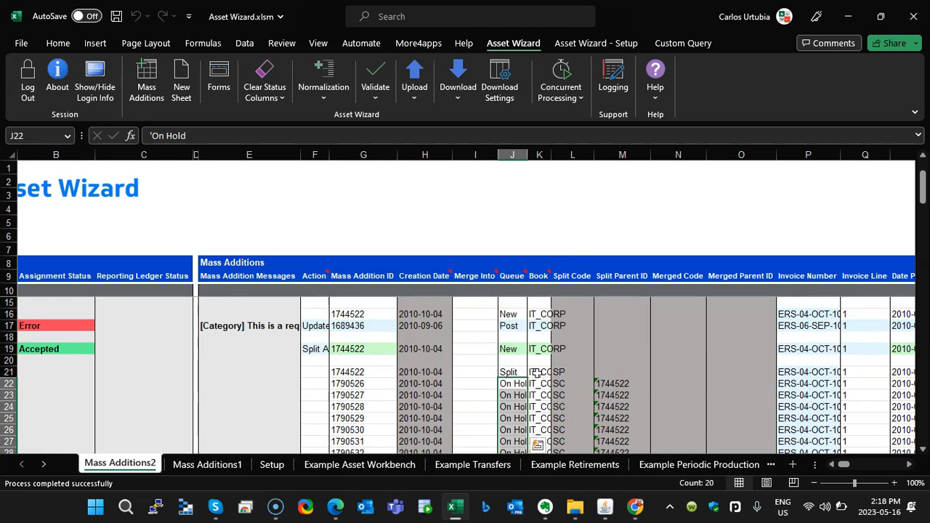
scroll(527, 396, down, 2)
scroll(529, 398, up, 1)
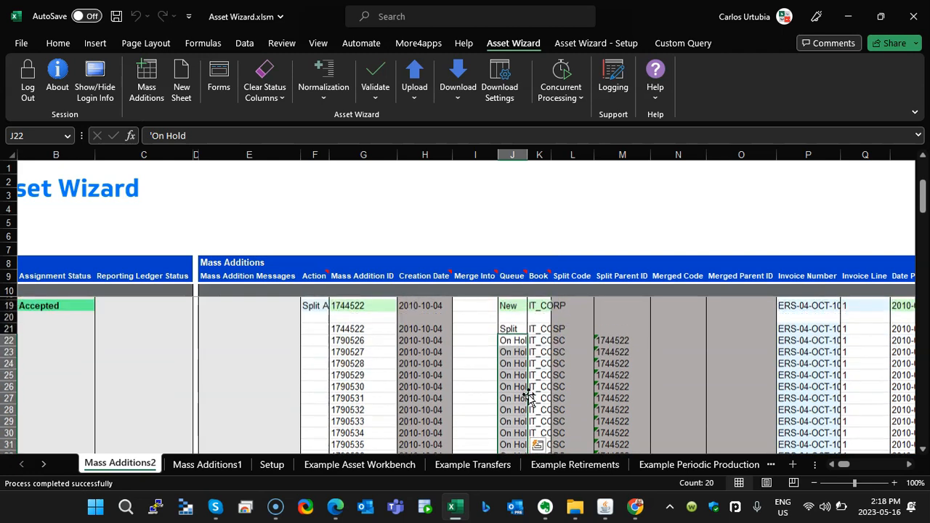
scroll(528, 397, up, 2)
click(481, 373)
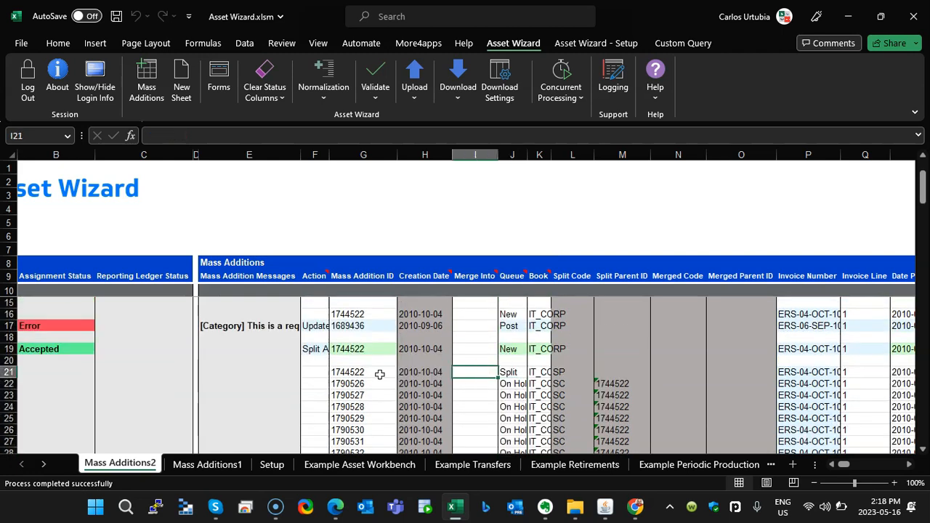
click(9, 372)
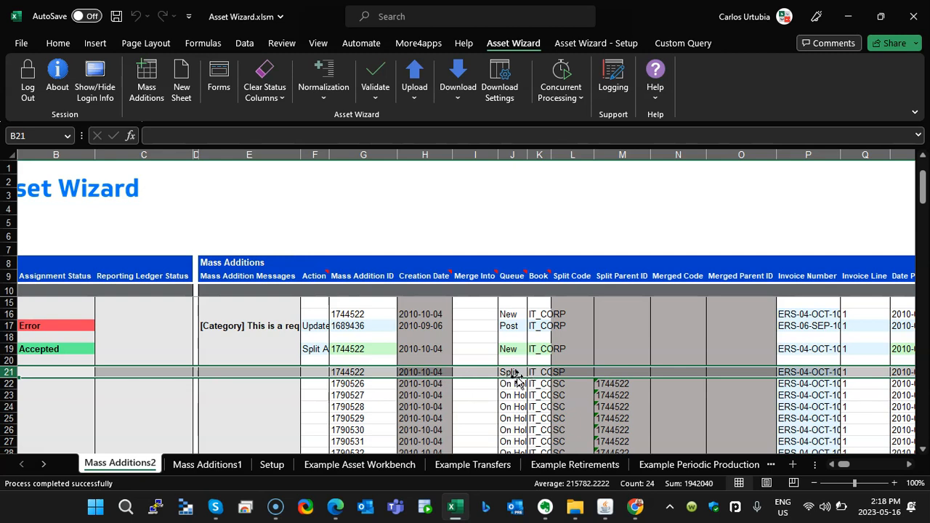
drag(514, 384, 557, 423)
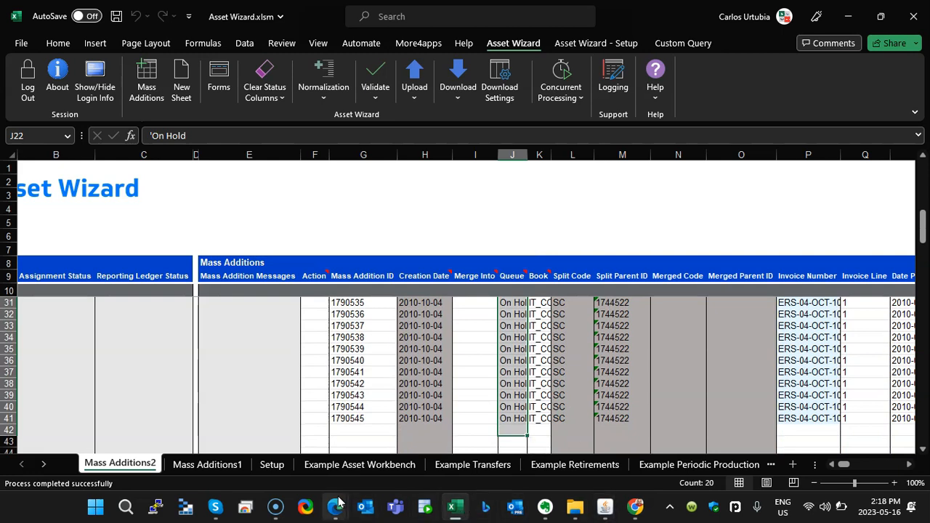
Switch to Oracle Applications and open Prepare Mass Additions, ready for an Invoice Number search
mouse_move(334, 510)
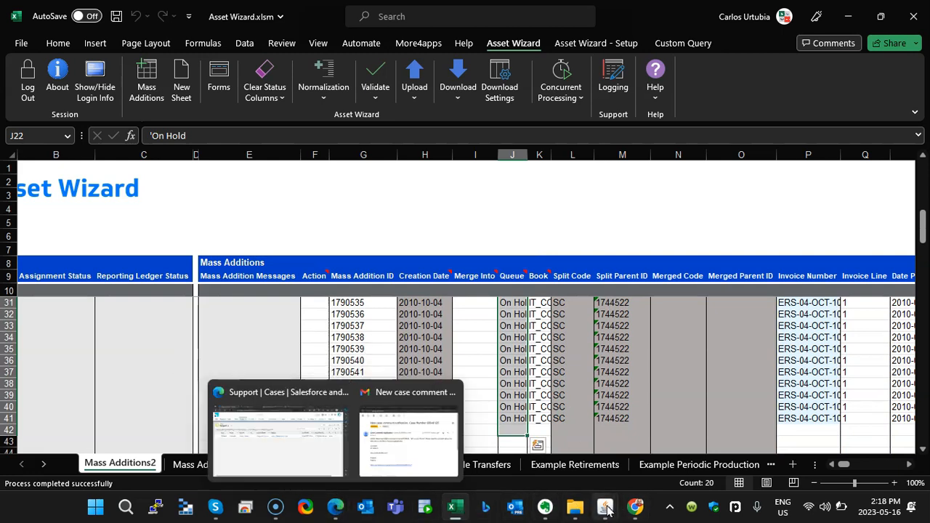
click(607, 509)
click(629, 459)
click(138, 279)
double_click(138, 280)
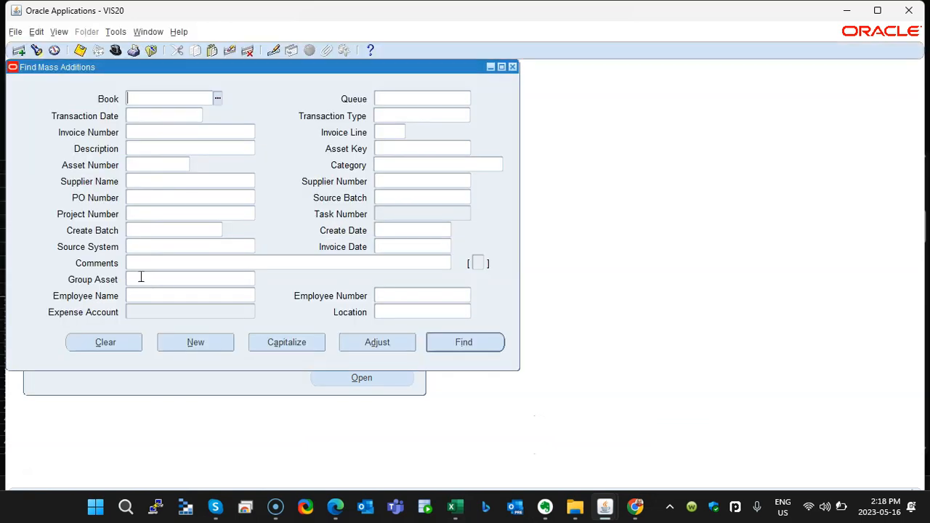
click(163, 132)
Find the split mass additions in Oracle using the invoice number copied from row 41, review the summary, and close it
key(alt+Tab)
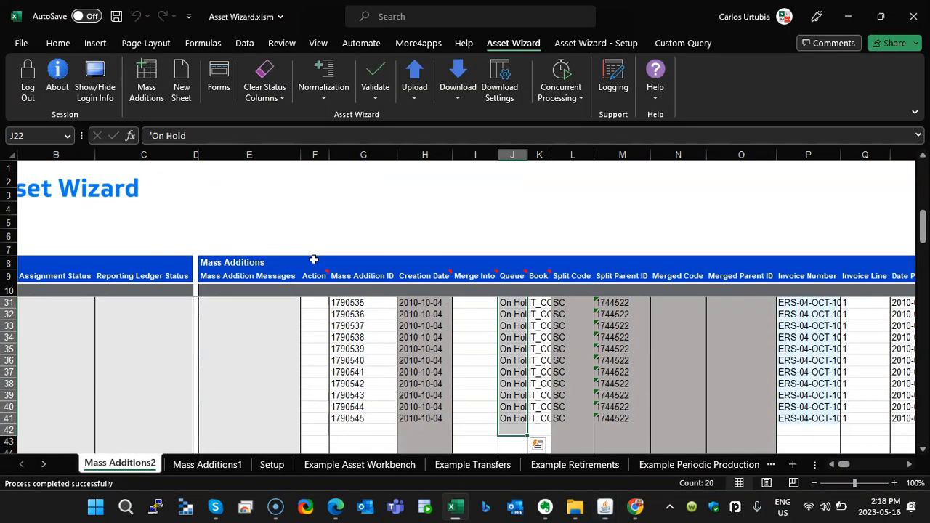
click(821, 415)
key(ctrl+c)
key(alt+Tab)
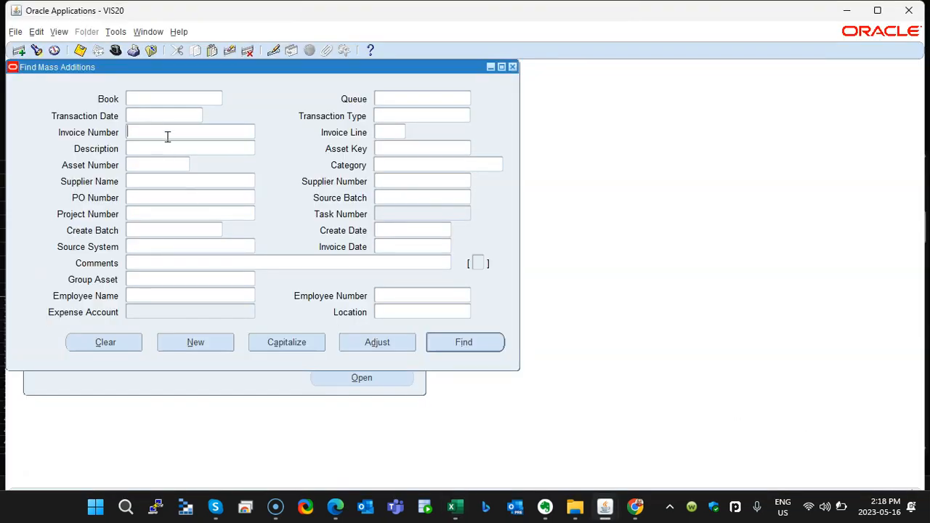
key(ctrl+v)
click(463, 342)
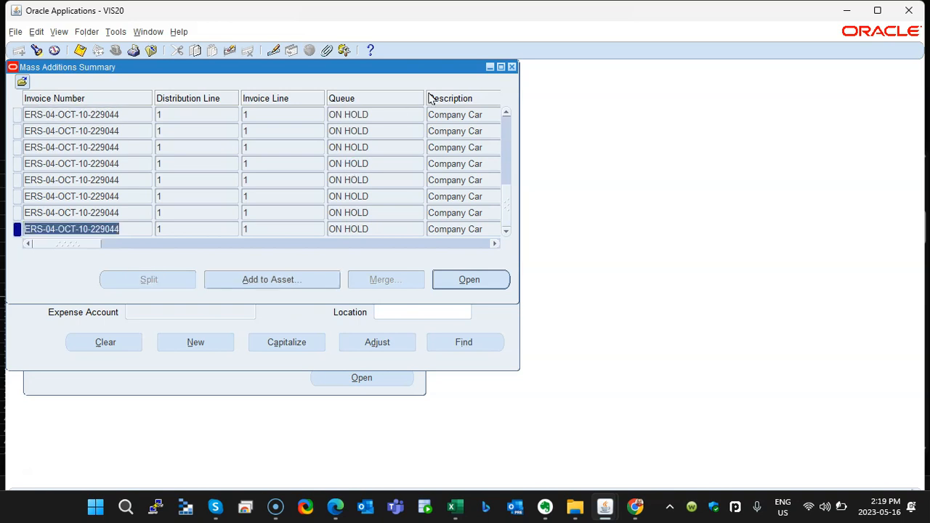
click(513, 67)
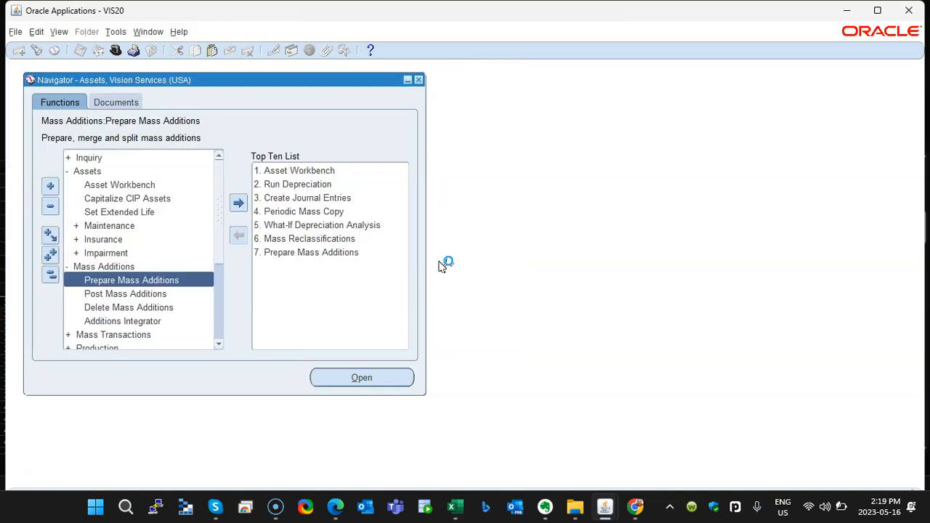
Back in Excel, set row 21's Action to Undo Split in the data entry form, and accept the form
scroll(409, 394, up, 4)
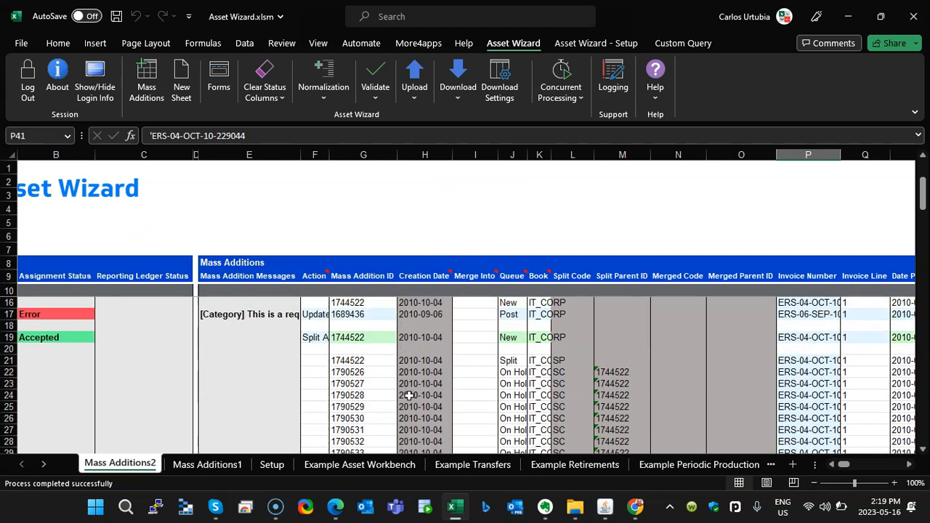
click(318, 374)
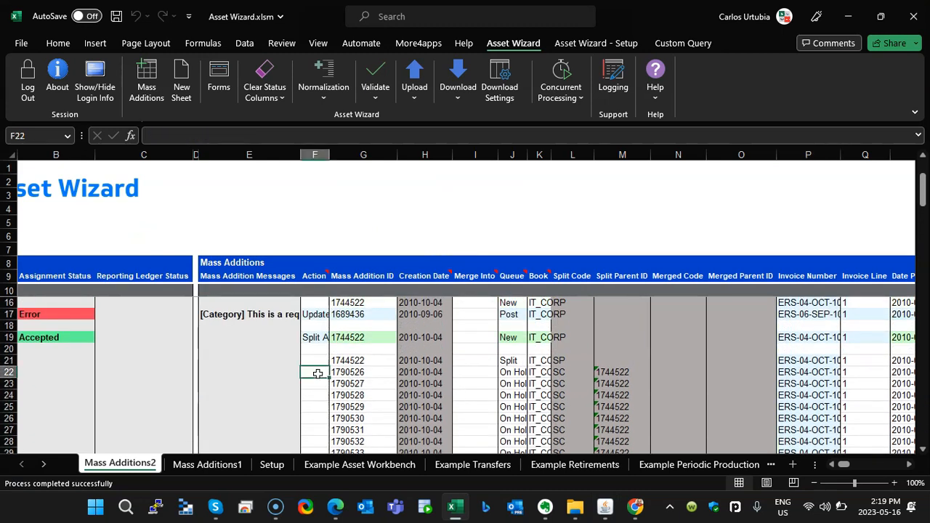
click(323, 360)
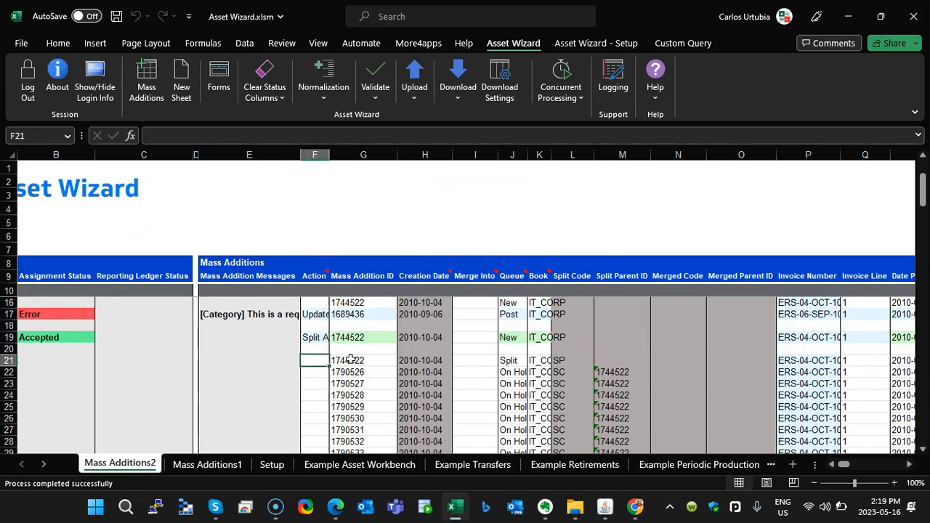
double_click(312, 363)
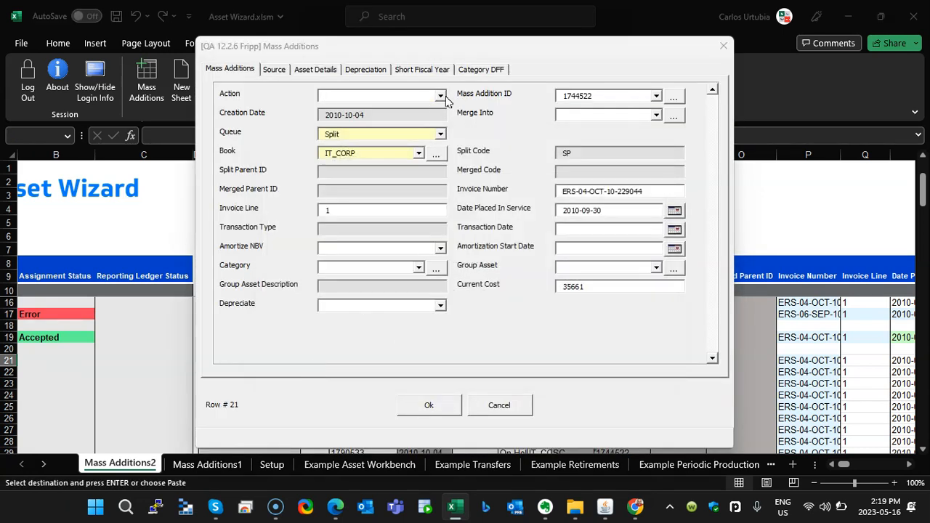
click(441, 95)
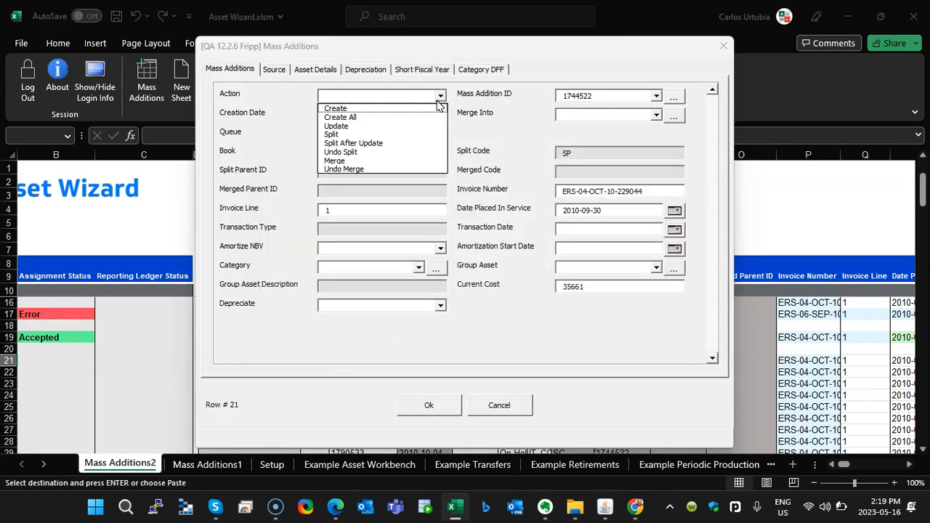
click(356, 152)
click(428, 405)
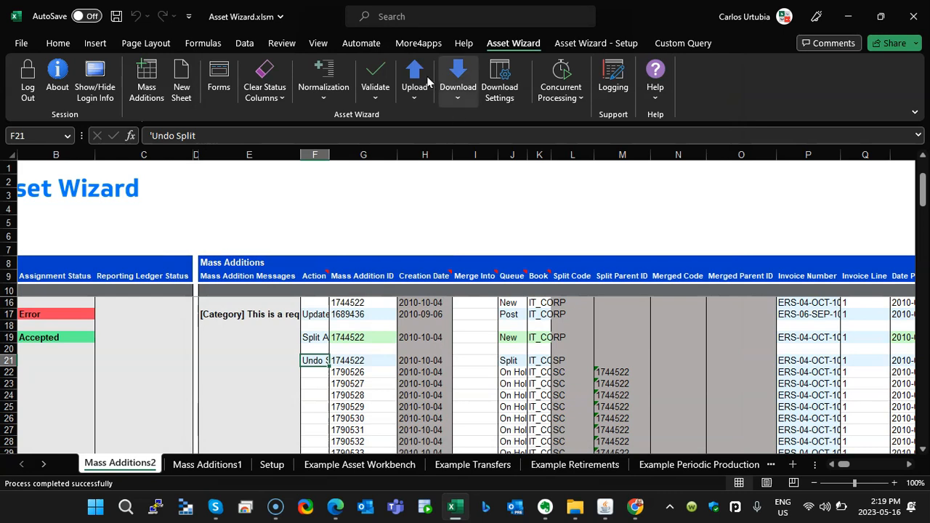
Upload only the selected row 21 to Oracle with the Undo Split action, and check its status
click(427, 84)
click(458, 119)
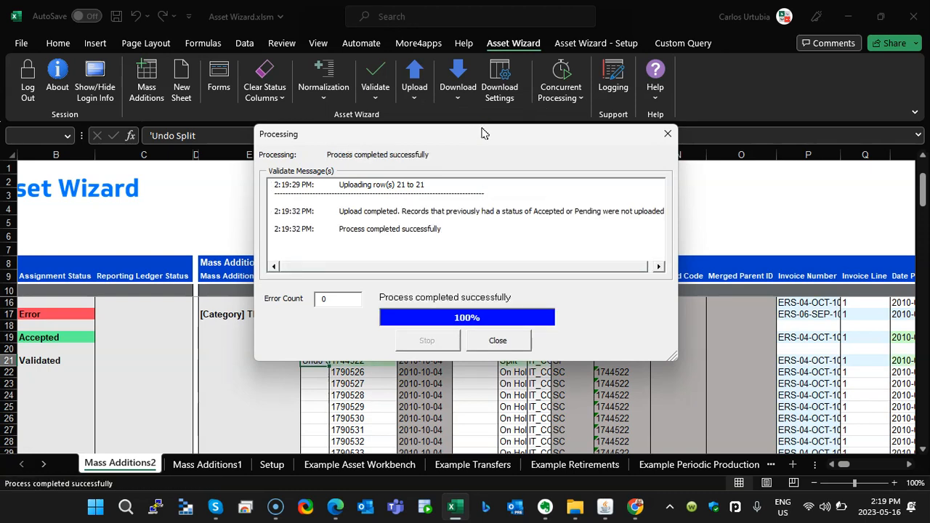
click(501, 337)
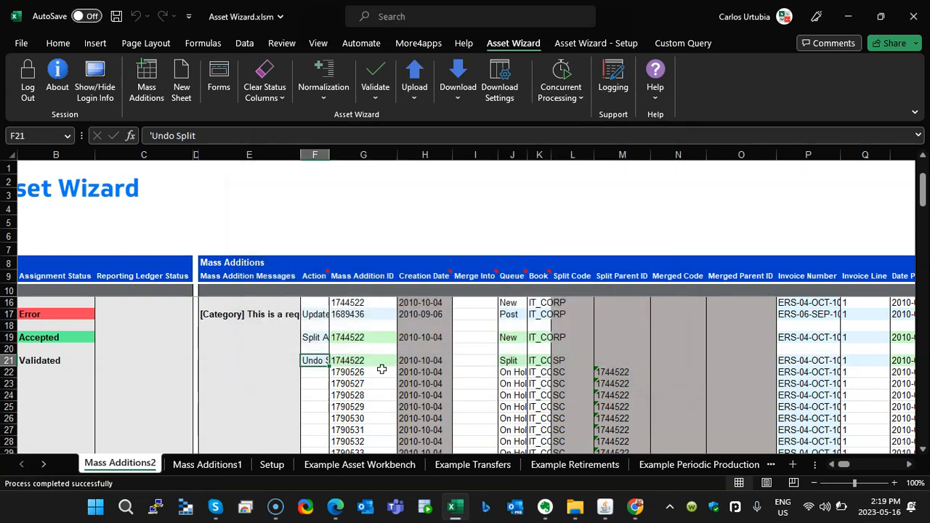
key(Left)
key(Left)
key(Left)
key(Left)
key(Left)
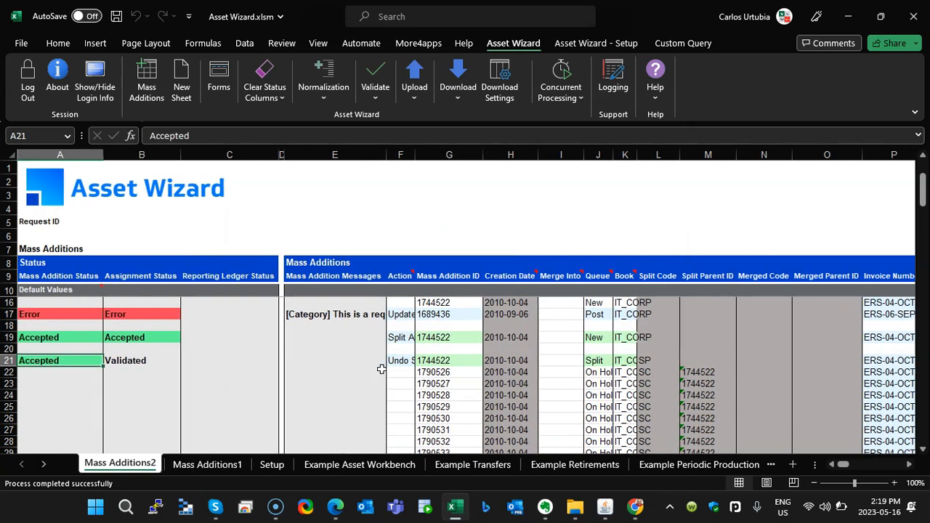
Copy row 21's invoice number into the Invoice Number cell of row 44, below the downloaded split records
key(Right)
key(Right)
key(Right)
key(Right)
key(Right)
key(Right)
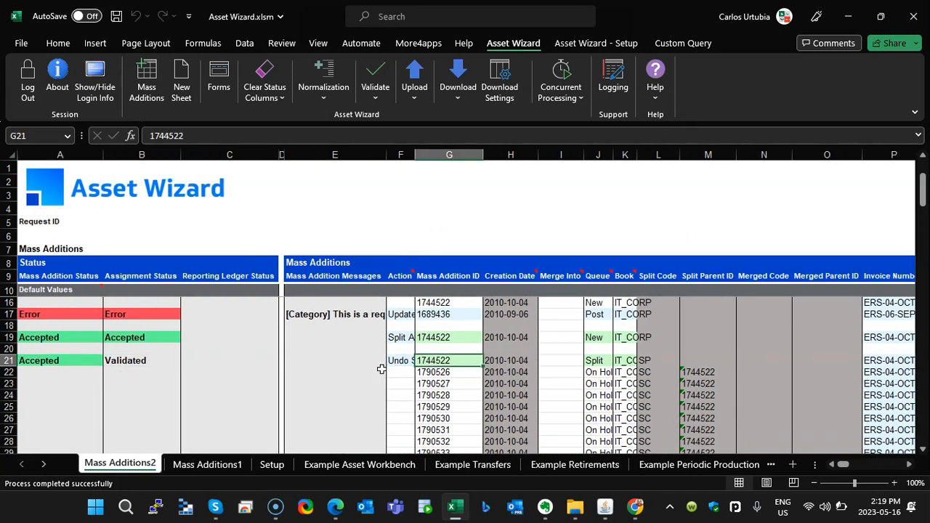
key(Right)
key(Right)
key(Right)
key(Right)
key(Right)
key(Right)
key(Right)
key(Right)
key(Right)
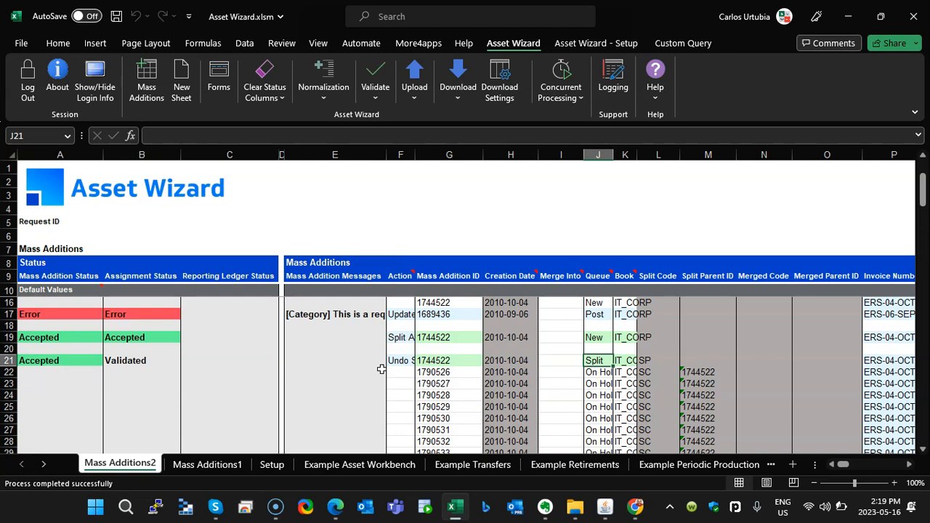
key(Down)
key(Down)
key(Down)
key(Down)
key(Down)
key(Down)
key(Down)
key(Down)
key(Down)
key(Down)
key(Down)
key(Down)
key(Down)
key(Down)
key(Down)
key(Down)
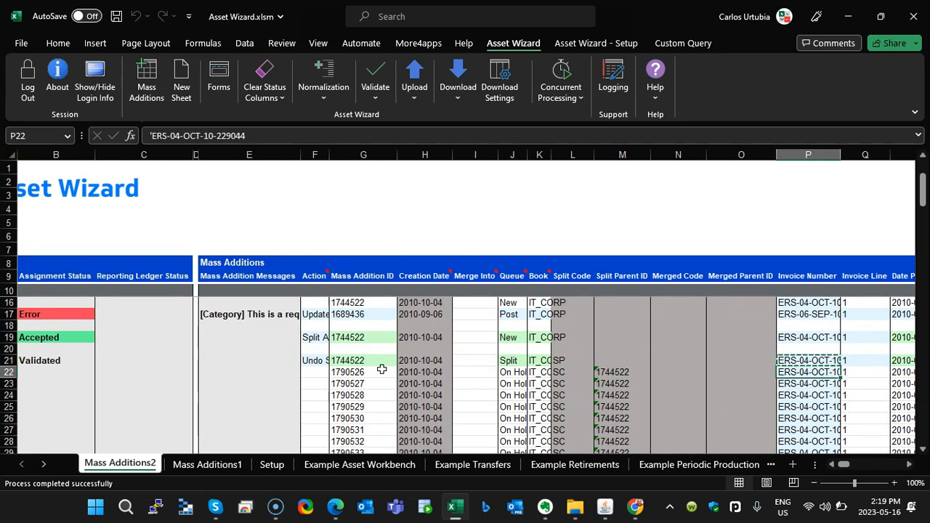
key(Down)
key(Down)
key(Down)
key(Down)
key(Down)
key(Down)
key(Down)
key(Down)
key(Down)
key(Down)
key(Down)
key(Down)
key(Down)
key(Down)
key(Down)
key(Up)
key(Up)
key(Up)
key(Up)
key(Up)
key(Up)
key(Up)
key(Up)
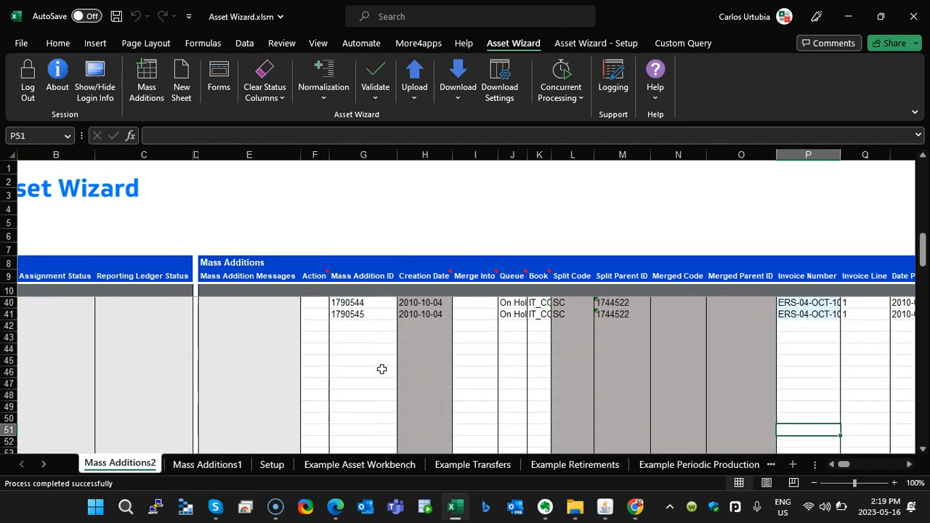
key(ctrl+v)
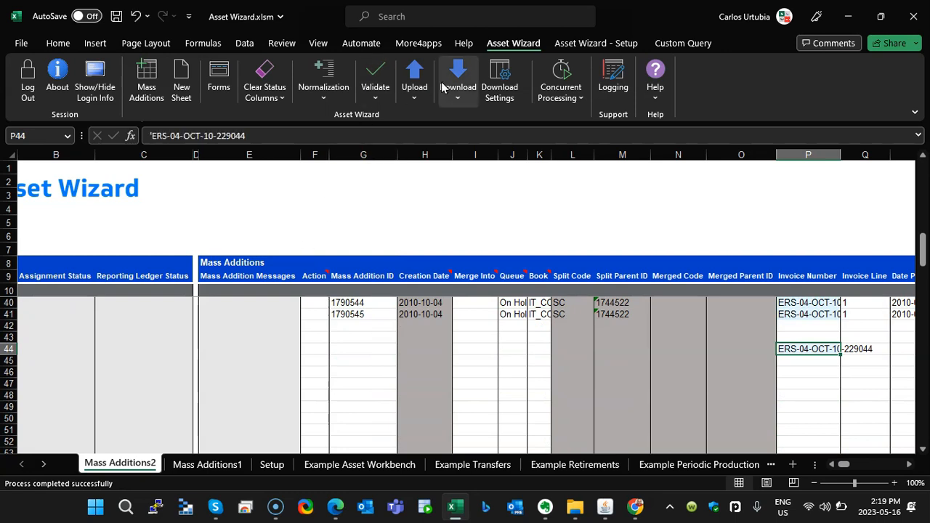
Download the mass addition matching row 44's invoice number using the sheet data, and clear the download criteria
click(458, 90)
click(473, 139)
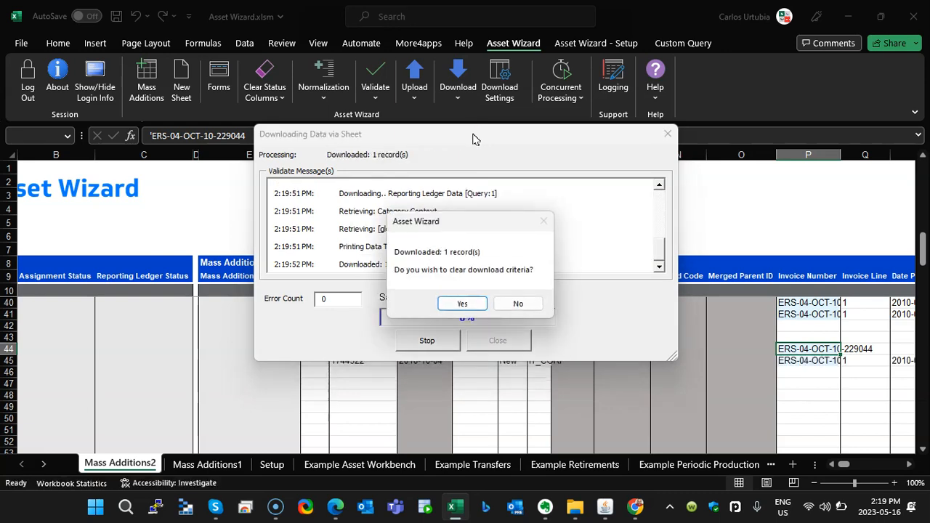
click(460, 303)
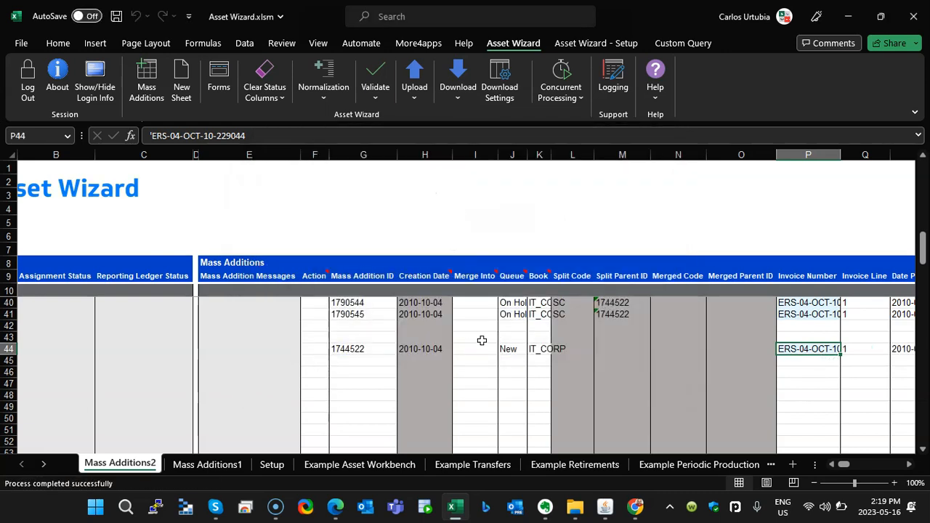
Examine the downloaded mass addition in row 44 across its source and asset details, and check its Units value
key(Right)
key(Right)
key(Right)
key(Right)
key(Right)
key(Right)
key(Right)
key(Right)
key(Right)
key(Right)
key(Right)
key(Right)
key(Right)
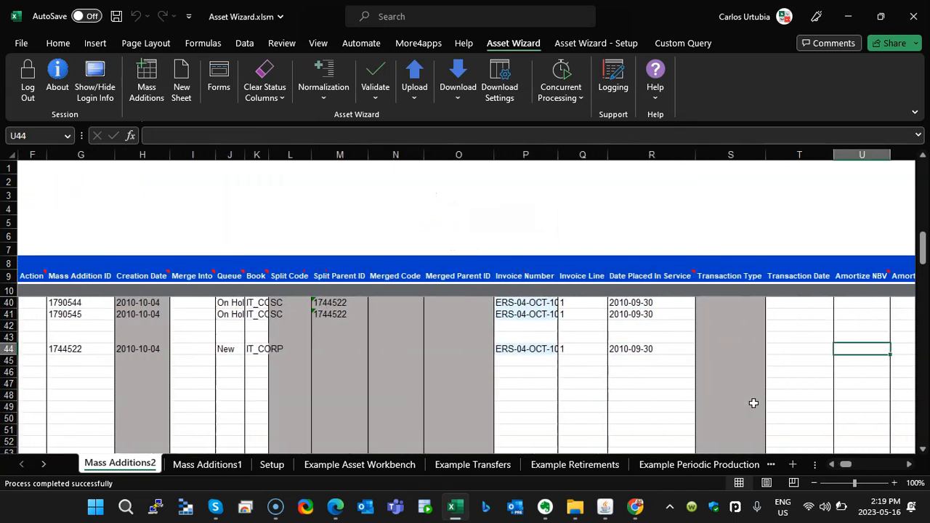
key(Right)
key(Right)
key(Right)
key(Right)
key(Right)
key(Right)
key(Right)
key(Right)
key(Right)
key(Right)
key(Right)
key(Right)
key(Right)
key(Right)
key(Right)
key(Right)
key(Right)
key(Right)
key(Right)
key(Right)
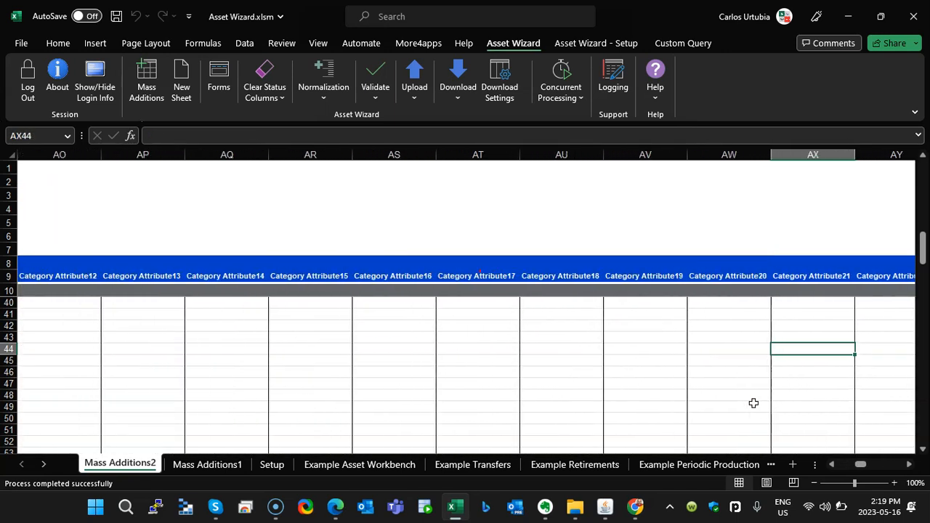
key(Right)
key(Right)
key(Right)
key(Right)
key(Right)
key(Right)
key(Right)
key(Right)
key(Right)
key(Right)
key(Right)
key(Right)
key(Right)
key(Right)
key(Right)
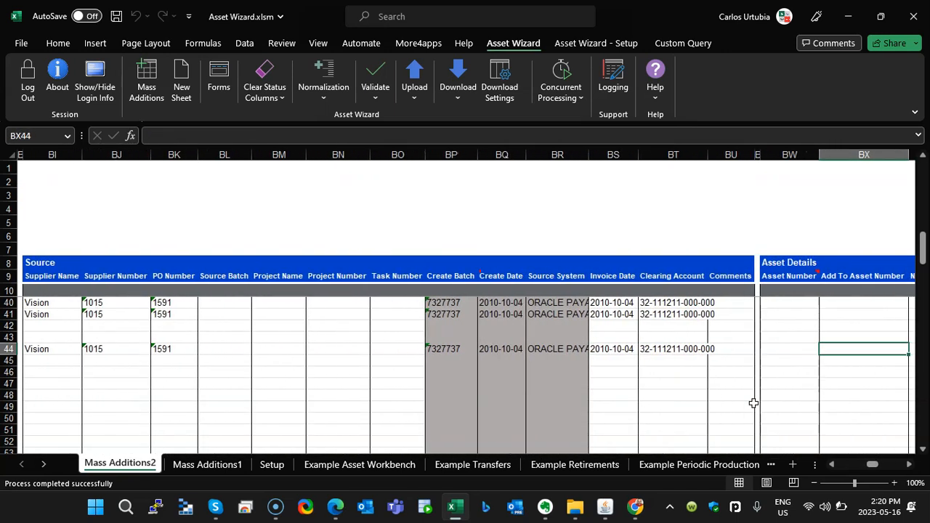
key(Left)
key(Left)
key(Left)
key(Left)
key(Left)
key(Left)
key(Left)
key(Left)
key(Left)
key(Left)
key(Left)
key(Left)
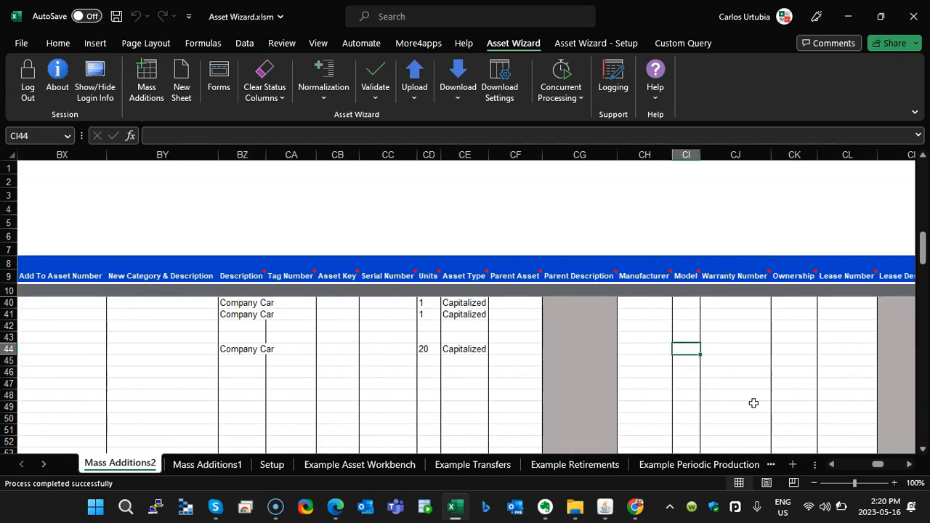
key(Right)
key(Right)
key(Right)
key(Right)
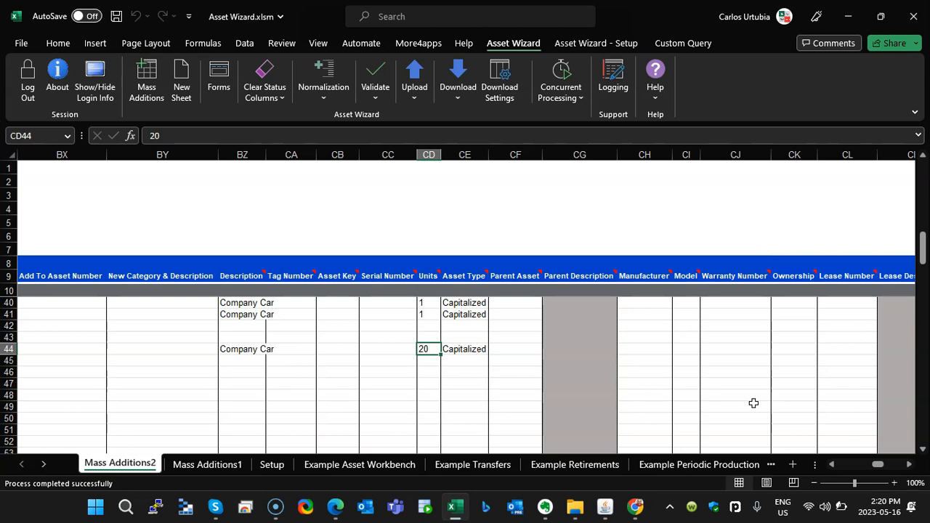
Check the Current Cost of the row 44 mass addition against the split records in rows 40 and 41
key(Left)
key(Left)
key(Left)
key(Left)
key(Left)
key(Left)
key(Left)
key(Left)
key(Left)
key(Left)
key(Left)
key(Left)
key(Left)
key(Left)
key(Left)
key(Left)
key(Left)
key(Left)
key(Left)
key(Left)
key(Left)
key(Left)
key(Left)
key(Left)
key(Left)
key(Left)
key(Left)
key(Left)
key(Left)
key(Left)
key(Left)
key(Left)
key(Left)
key(Left)
key(Left)
key(Left)
key(Left)
key(Left)
key(Left)
key(Left)
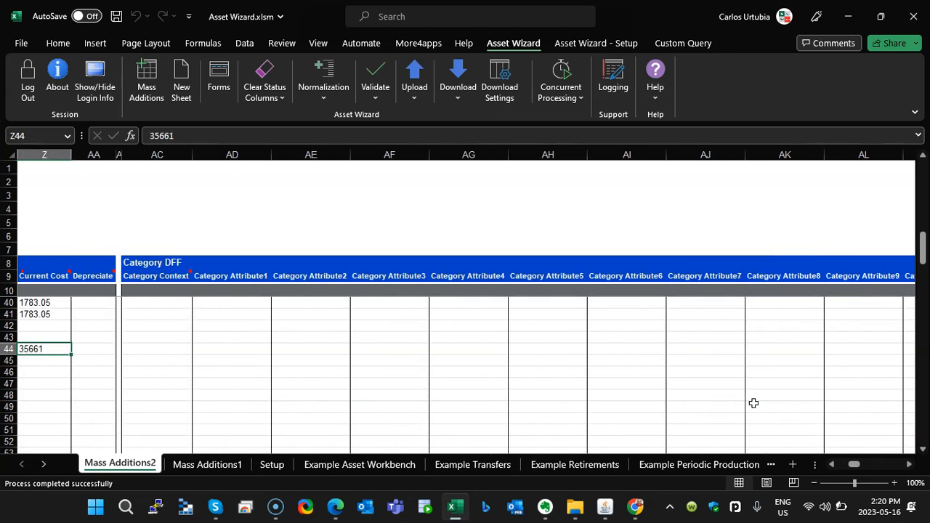
Open the Mass Additions data entry form for the empty row 47 and list the available Action options
key(Left)
key(Left)
key(Left)
key(Left)
key(Left)
key(Left)
key(Left)
key(Left)
key(Left)
key(Left)
key(Left)
key(Left)
key(Left)
key(Left)
key(Left)
key(Left)
key(Left)
key(Left)
key(Left)
key(Left)
key(Down)
key(Down)
key(Down)
key(Right)
key(Right)
key(Right)
key(Right)
key(Right)
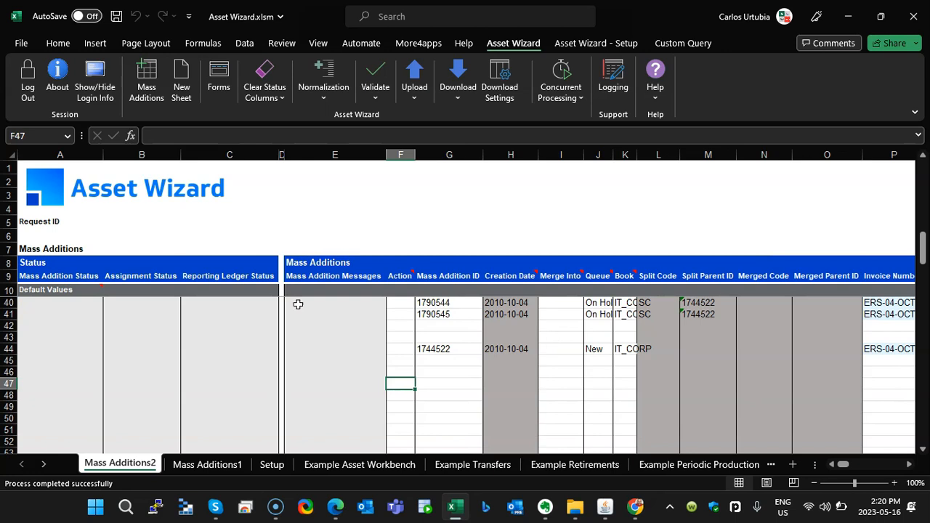
double_click(396, 387)
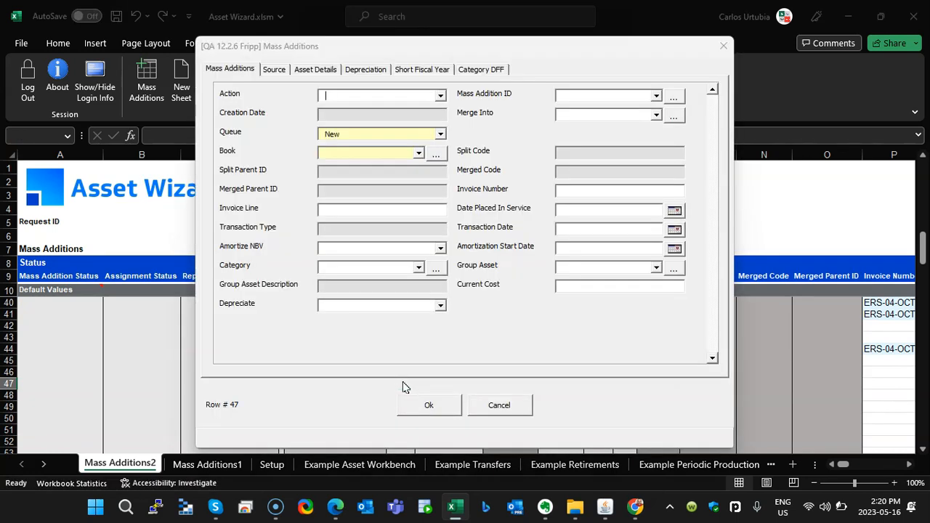
click(440, 97)
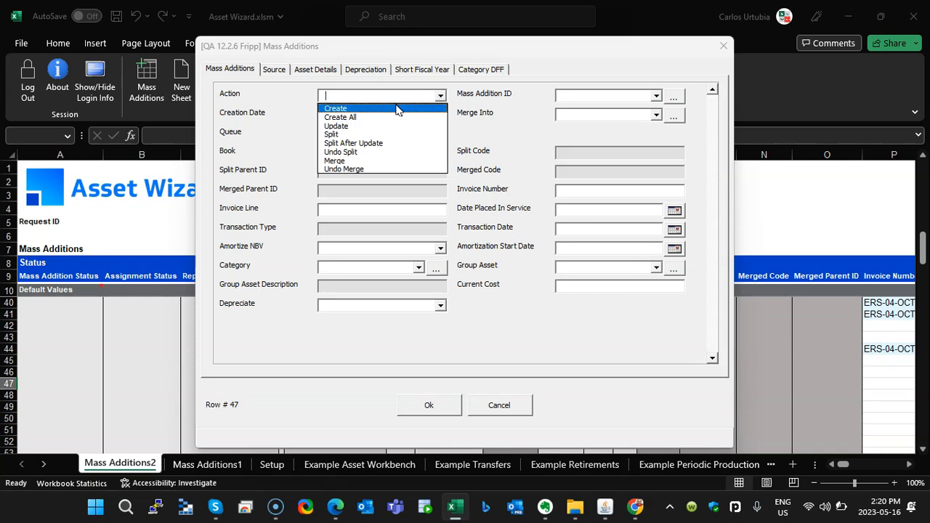